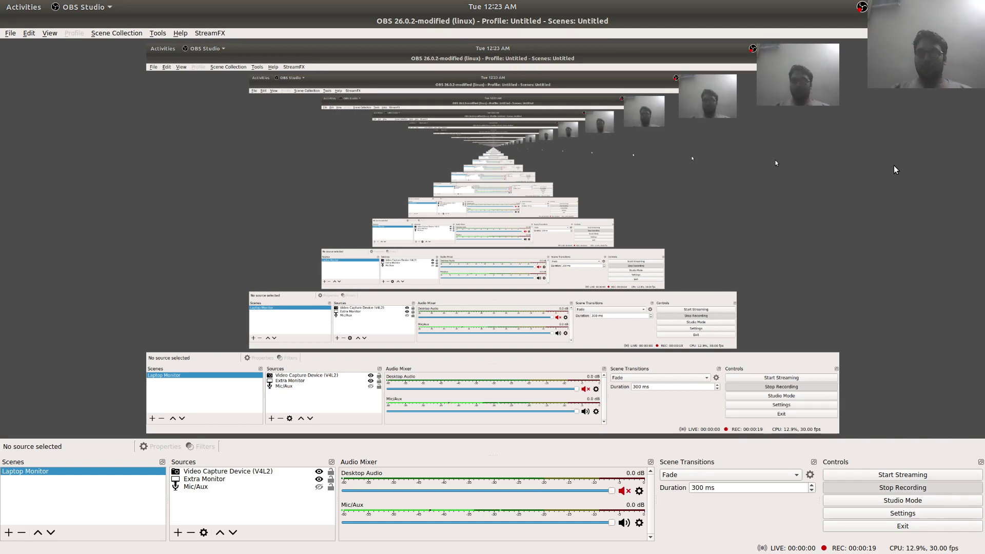
Step: Switch between the terminal and OBS workspaces, ending on the terminal window
key("ctrl+alt+Up")
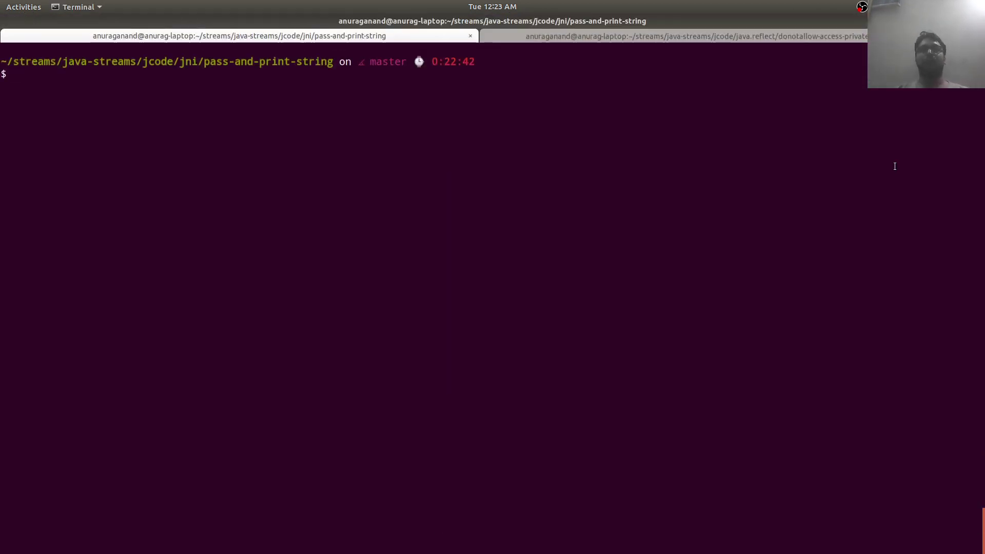
key("ctrl+alt+Down")
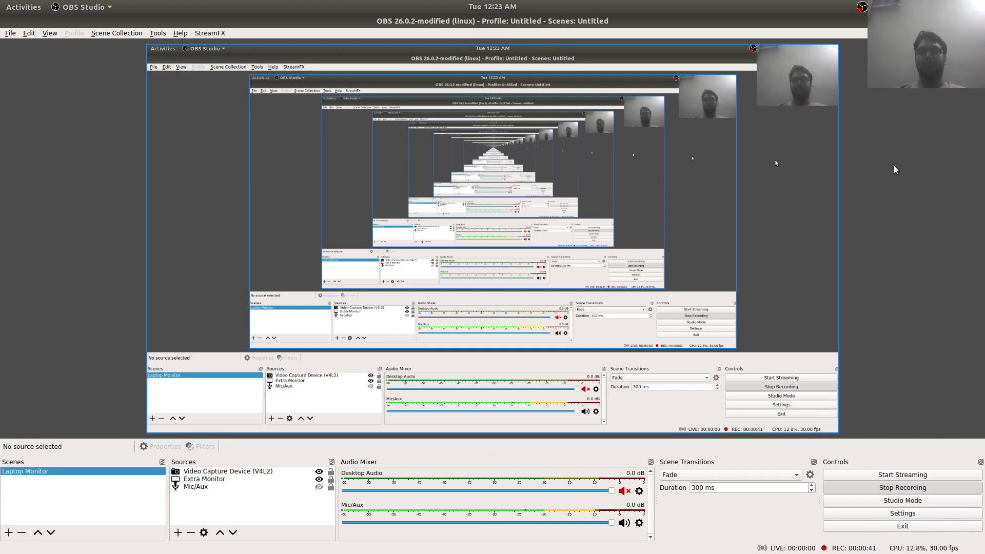
key("alt+Tab")
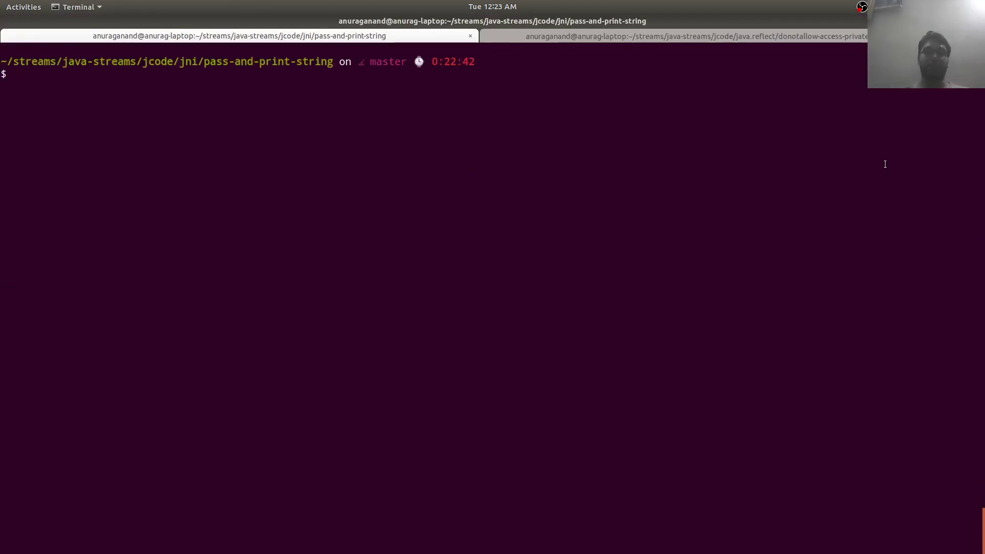
type("vim ")
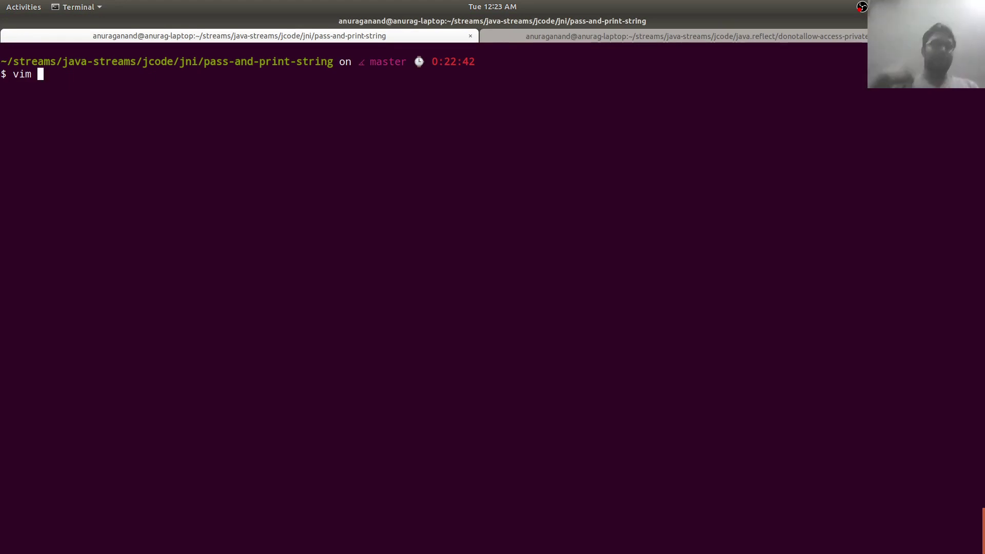
type("Pr")
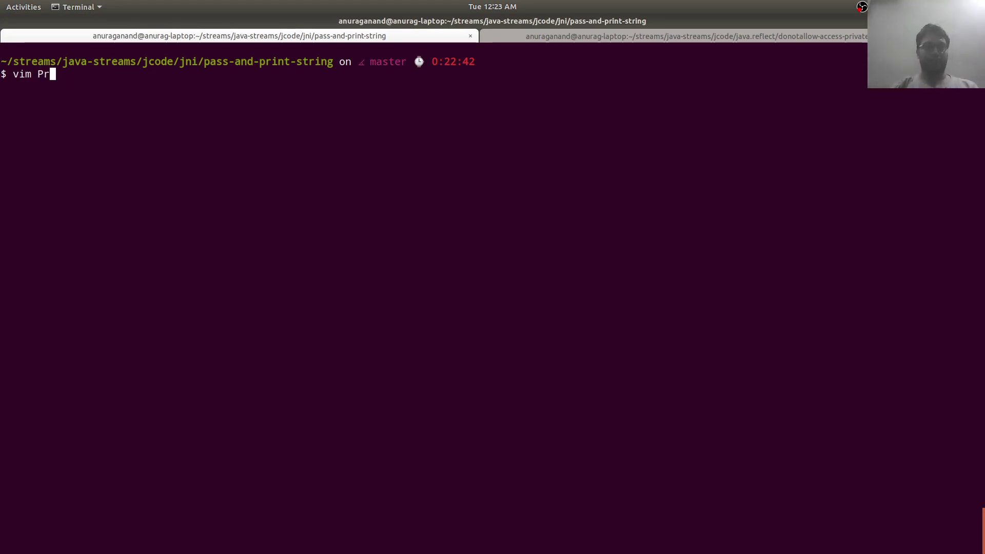
type("int")
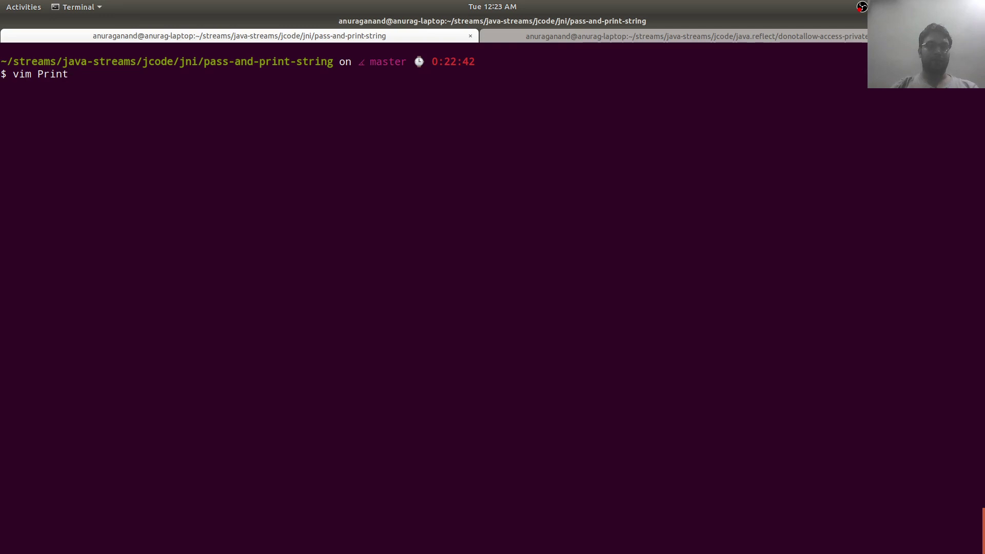
type("Name.")
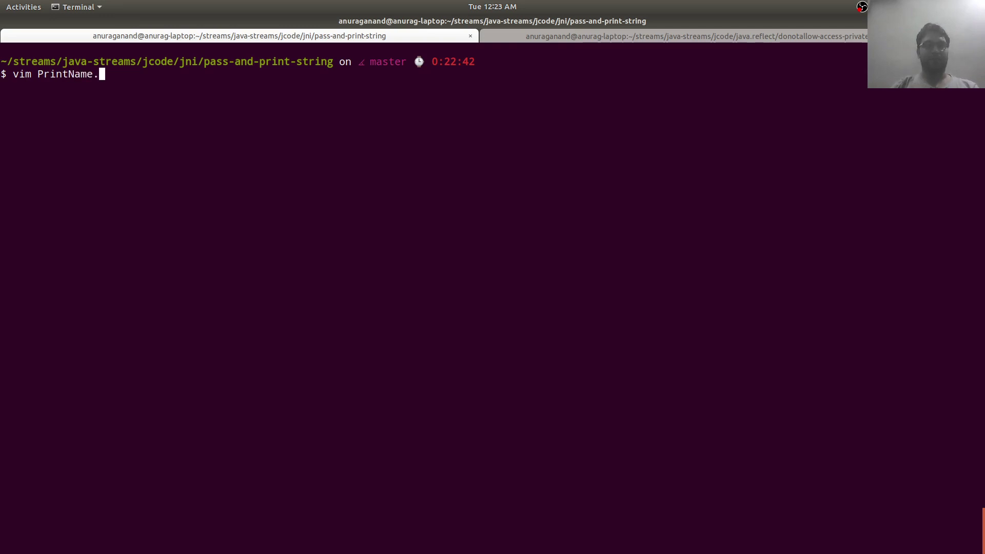
type("java")
Step: Launch Vim on PrintName.java from the project prompt
key("Return")
type("ipu")
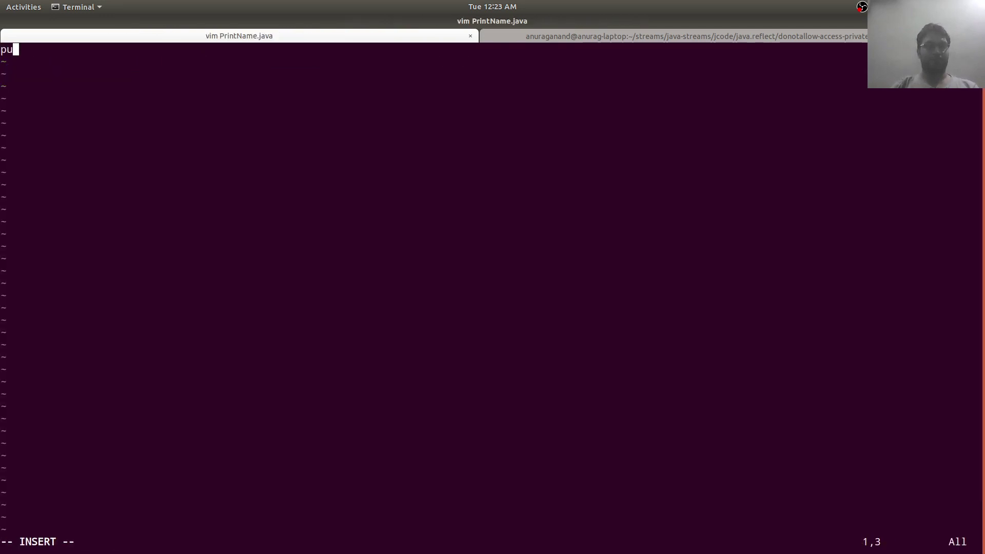
type("blic class ")
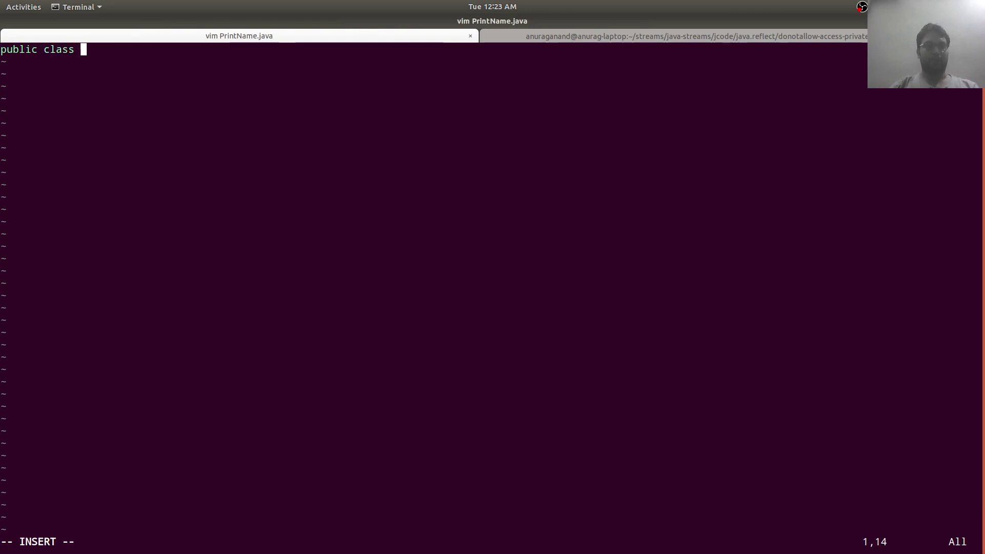
type("PrintName{")
Step: Declare 'private static native void printName(final String name);' in the class and save
key("Return")
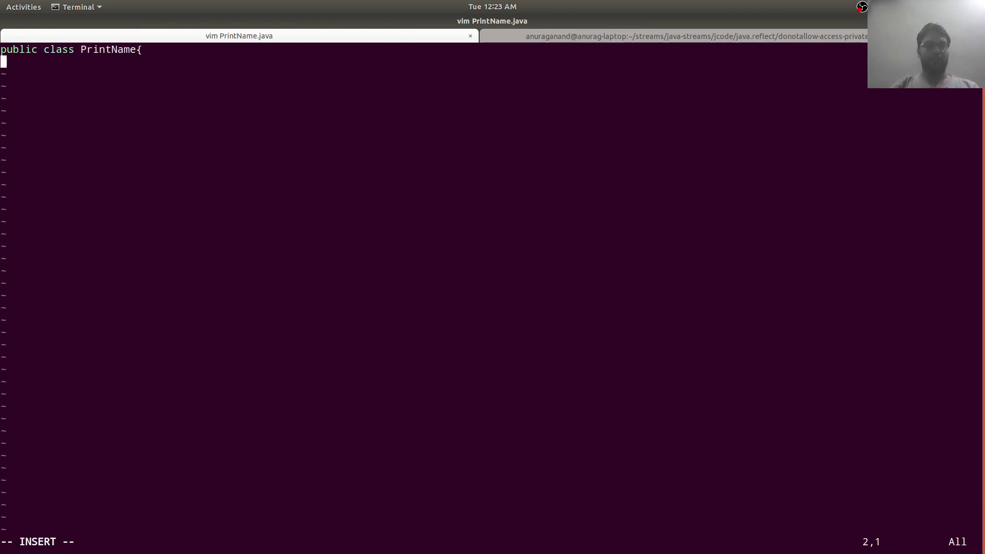
type("}")
key("Escape")
type(":w")
key("Return")
key("shift+o")
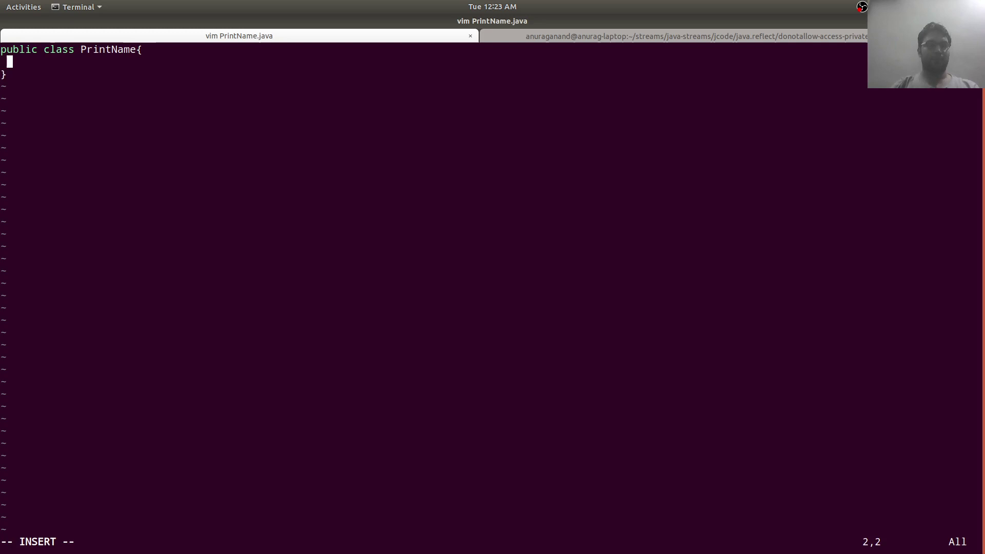
type("p")
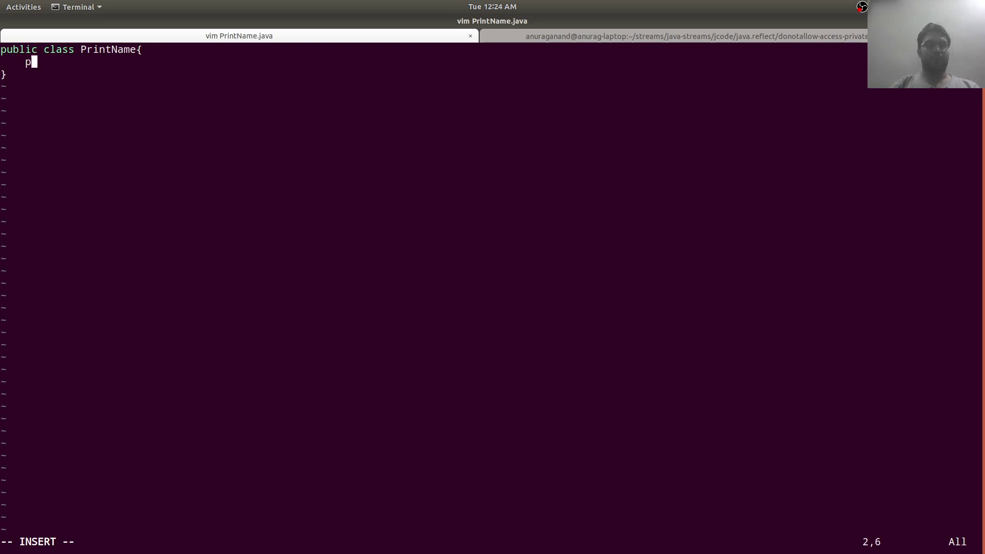
type("rivate st")
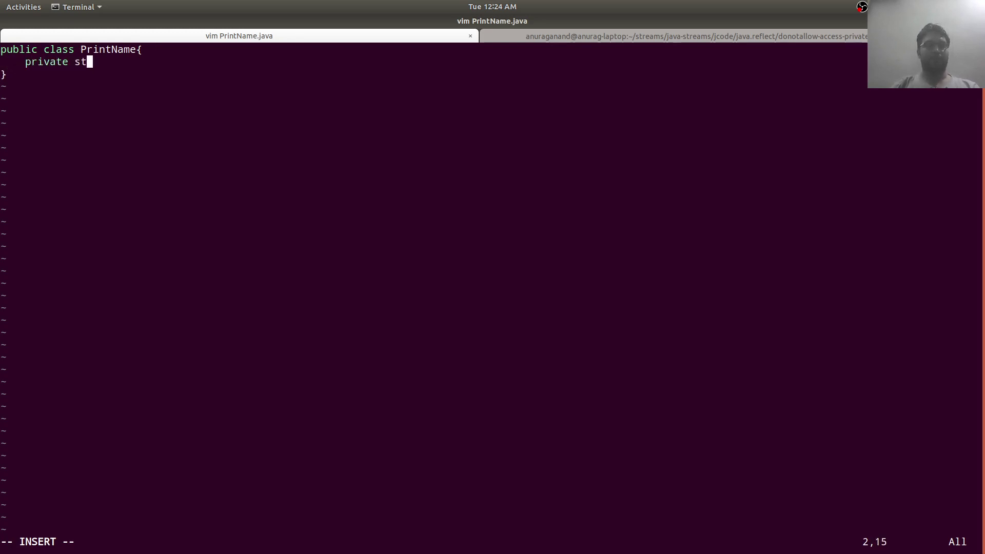
type("atic ")
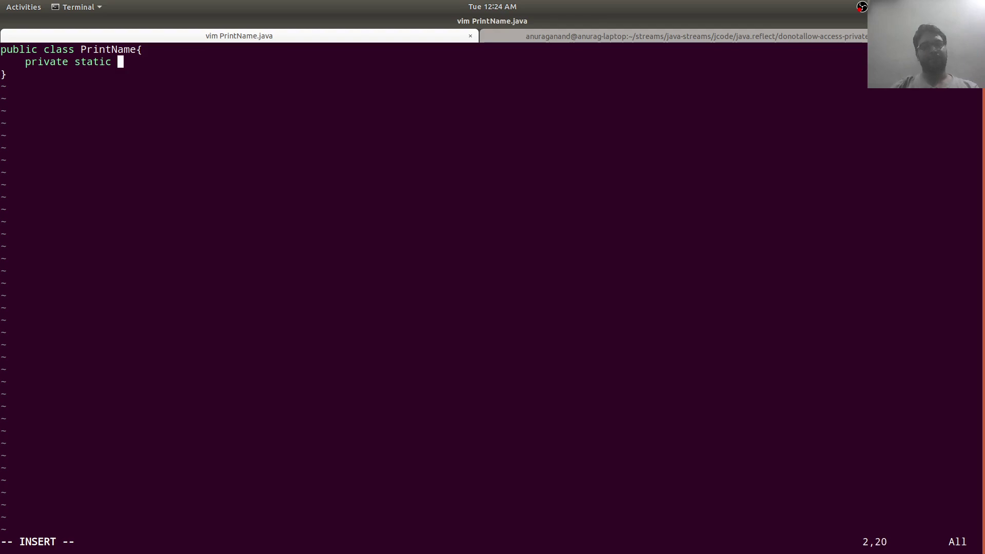
type("native ")
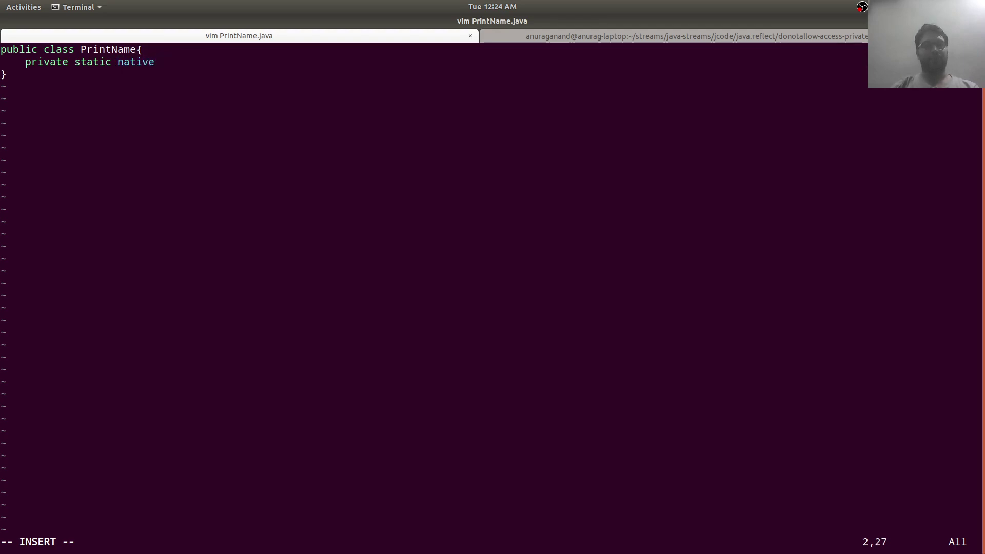
type("print")
key("BackSpace")
key("BackSpace")
key("BackSpace")
type("void print")
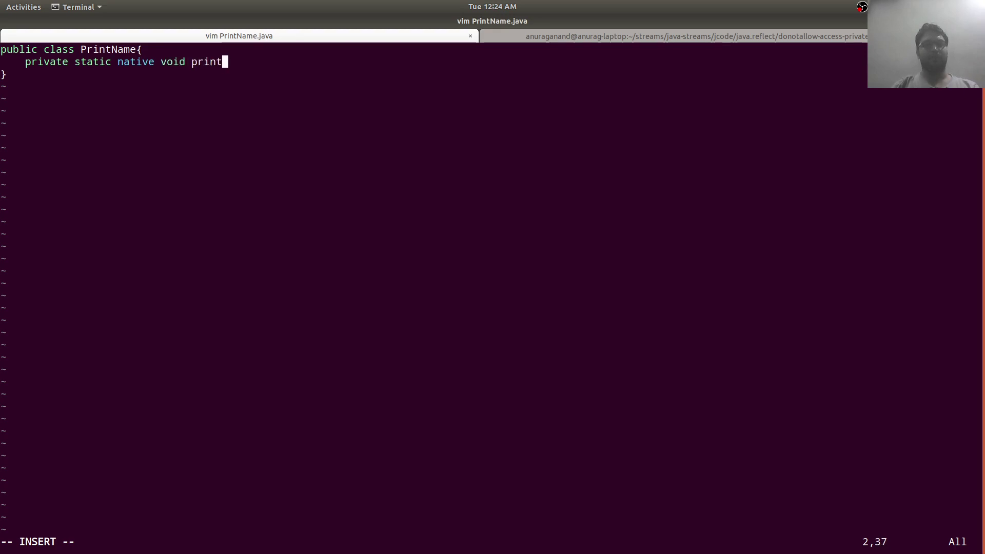
type("Name(")
type("final S")
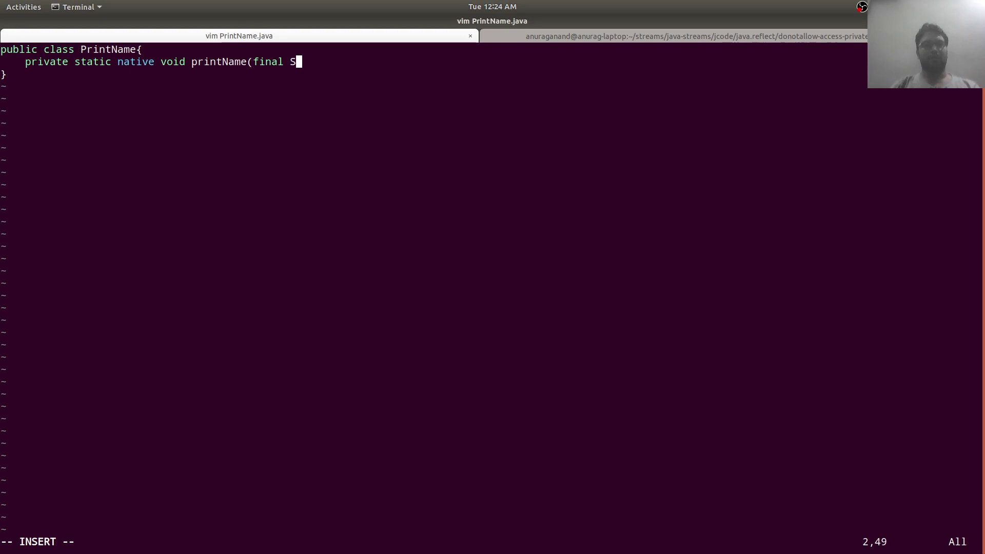
type("tring name")
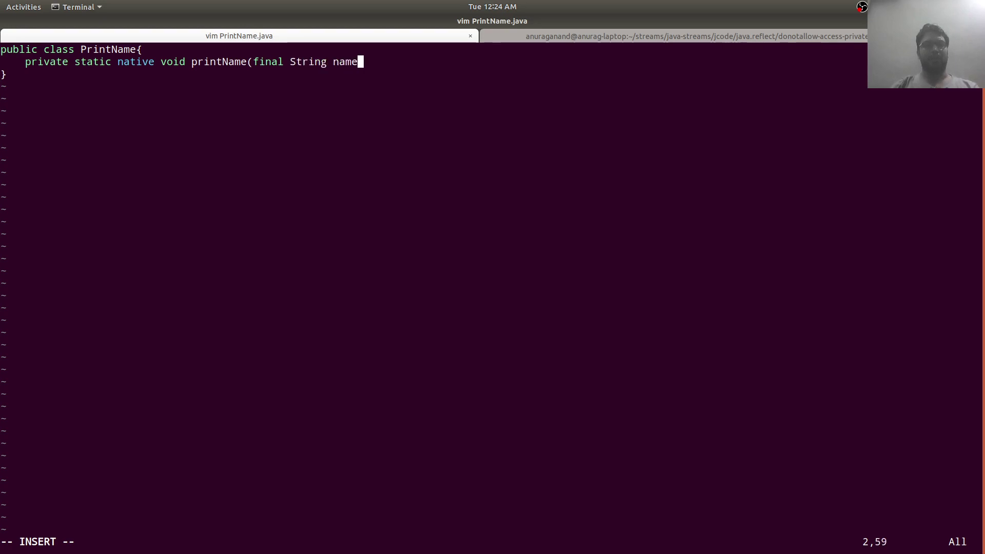
type(");")
key("Escape")
type(":w")
key("Return")
key("o")
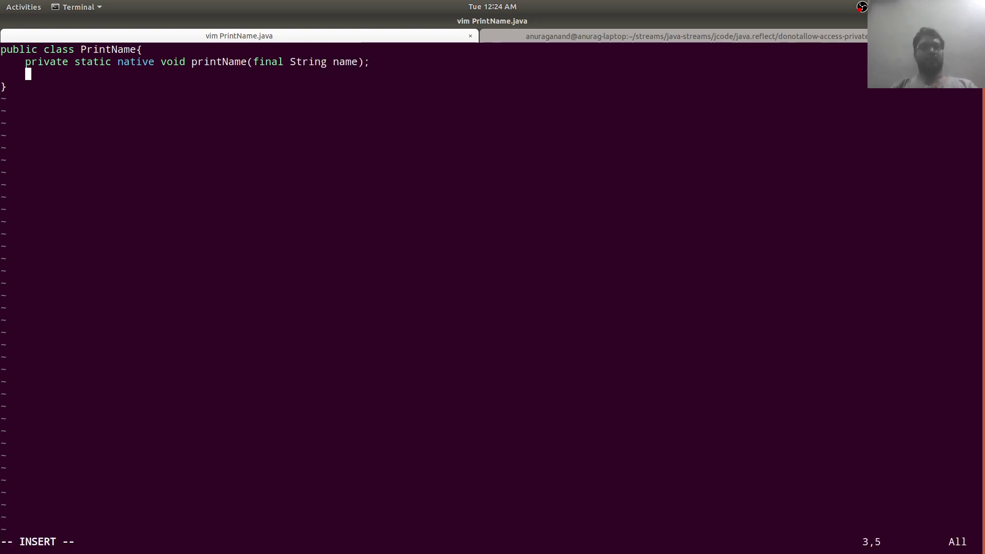
Step: Add a main method that calls printName with a name string
key("Return")
type("publi")
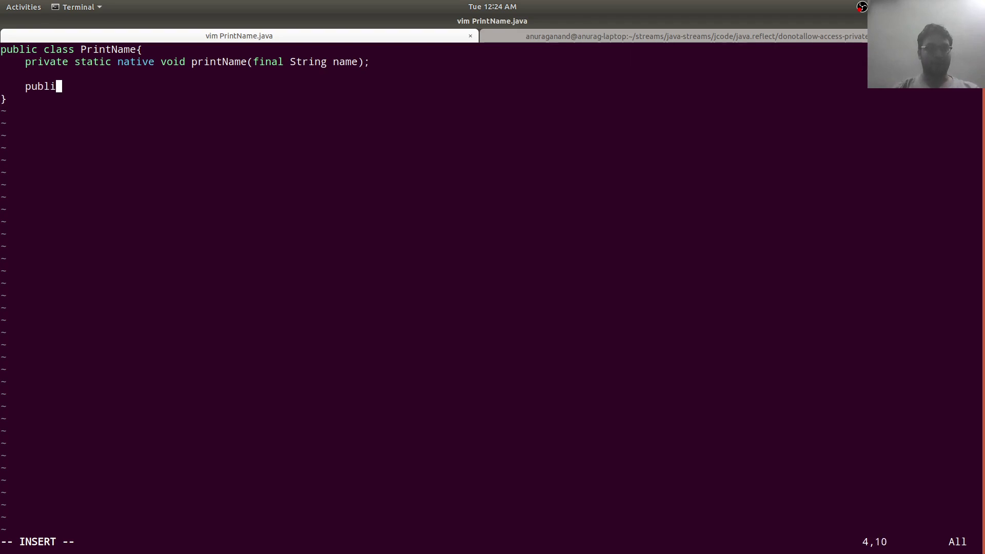
type("c static ")
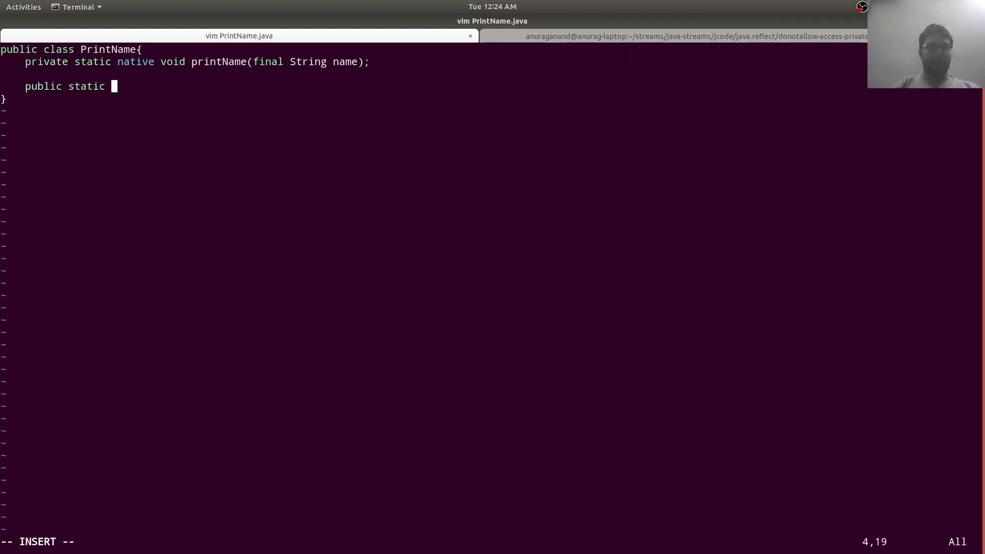
type("void main(fina")
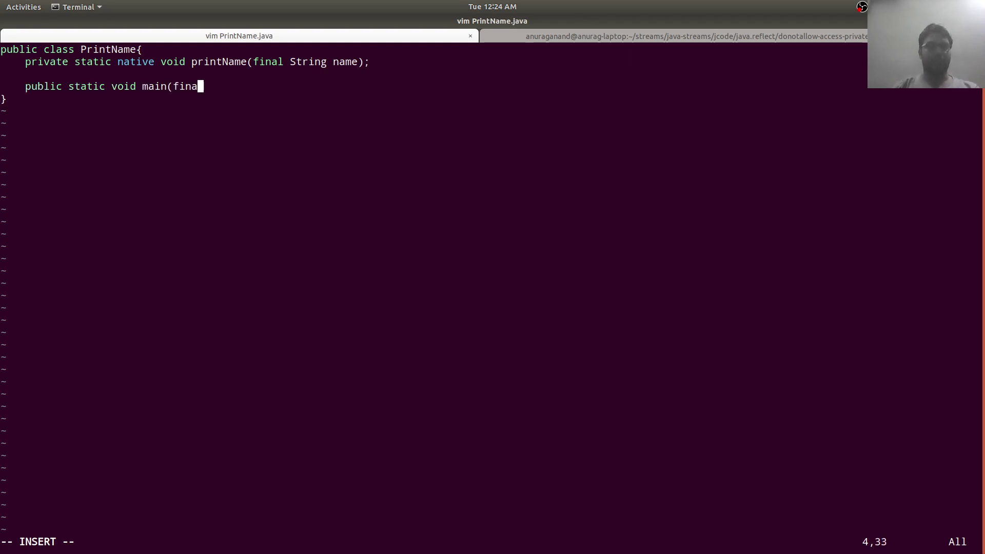
type("l String ")
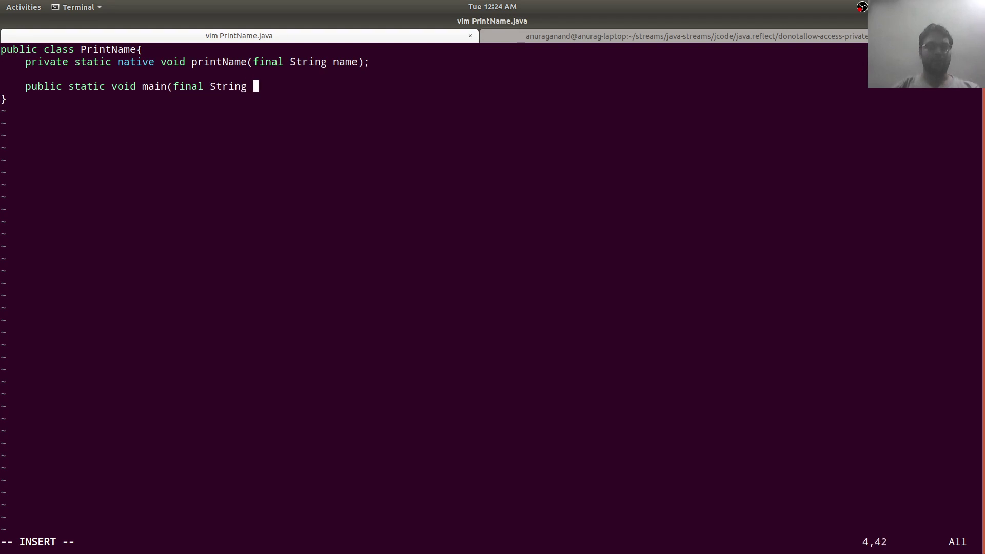
type("... args)")
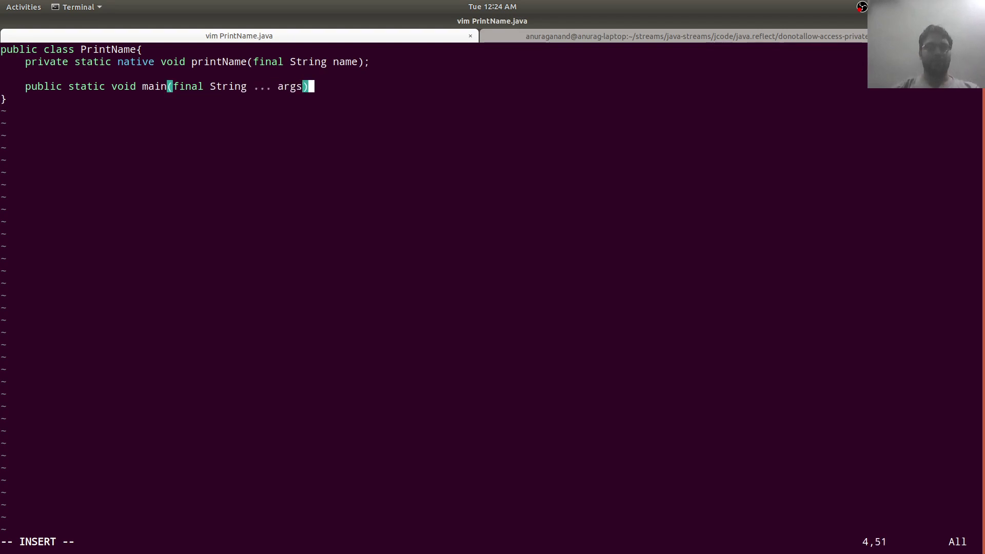
type("{")
key("Return")
type("}")
key("Escape")
type(":")
key("Escape")
key("shift+o")
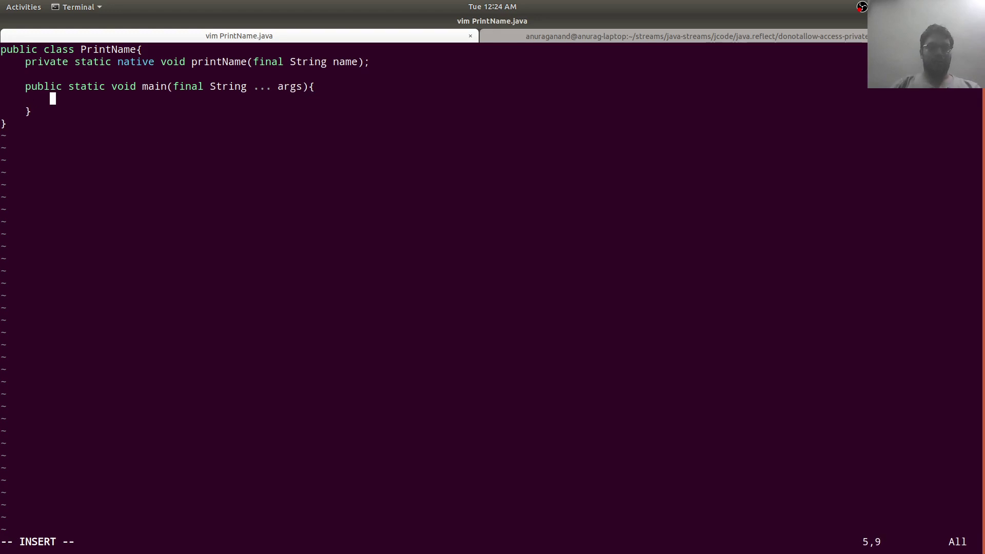
type("printName(")
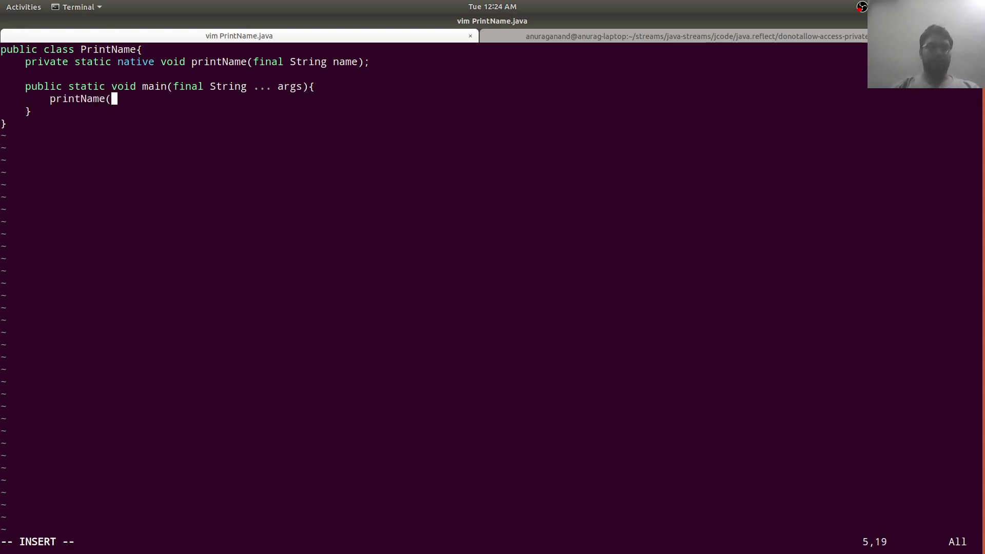
type("\"Anurag A")
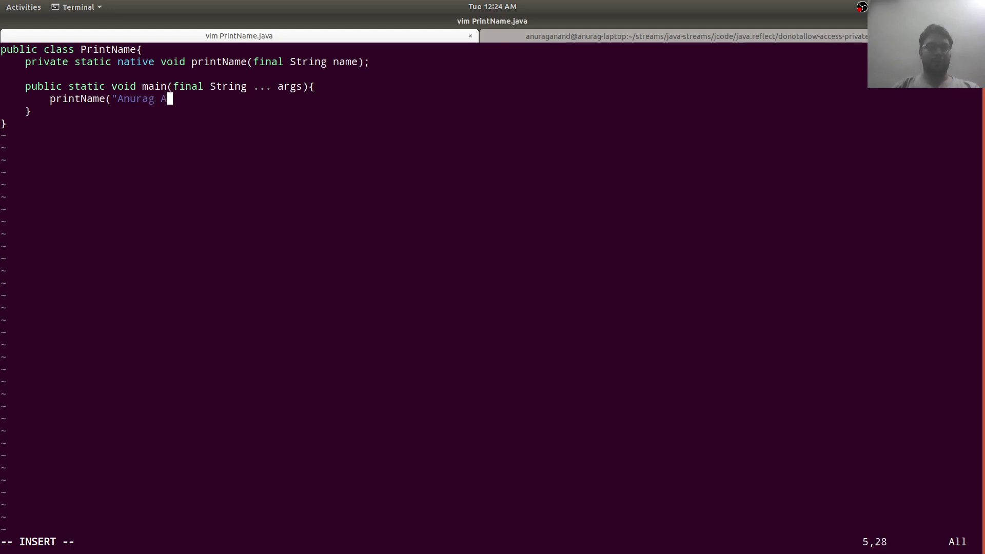
type("nand\");")
key("Escape")
type(":w")
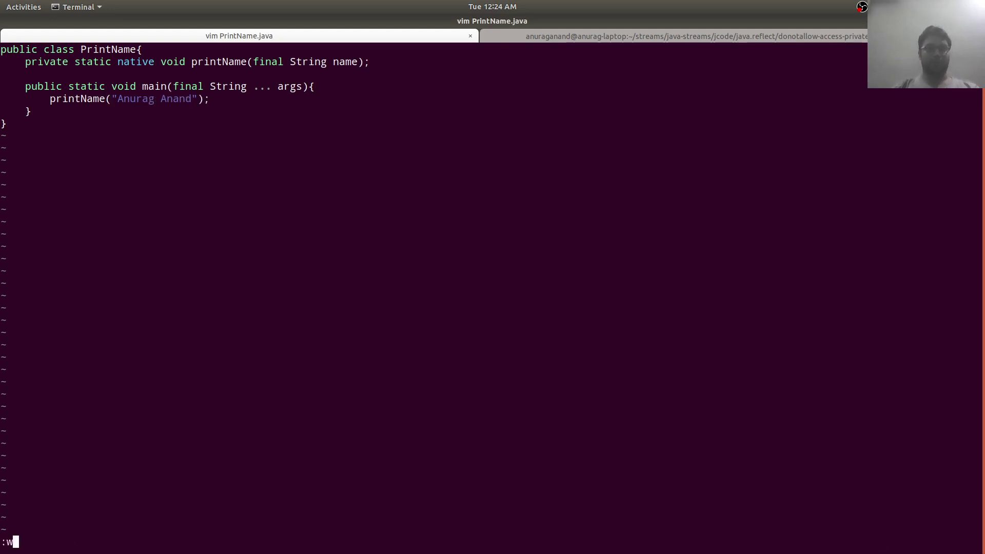
Step: Write '//the function is defined in a c-file' above the printName declaration and save
key("Return")
type(":w")
key("Return")
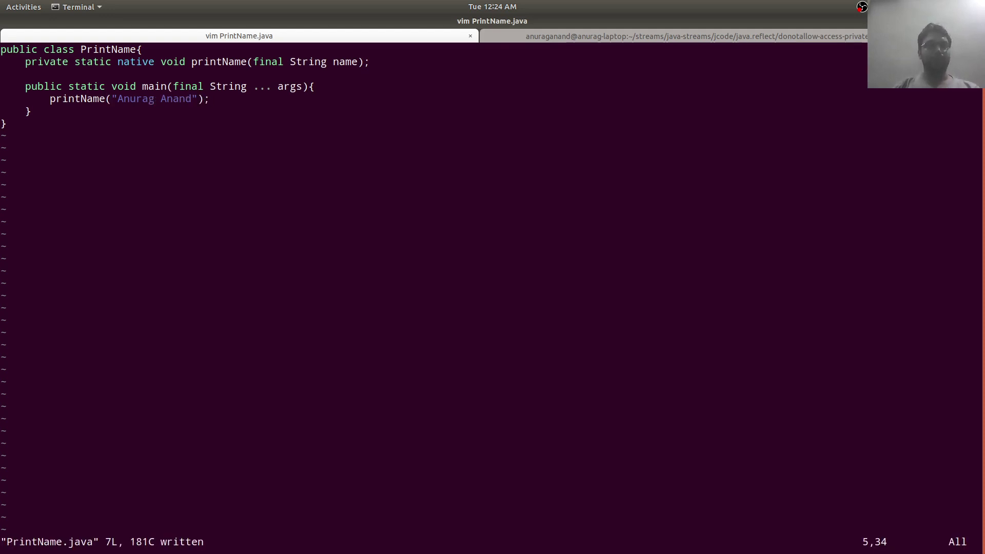
key("k")
key("k")
key("k")
key("k")
key("j")
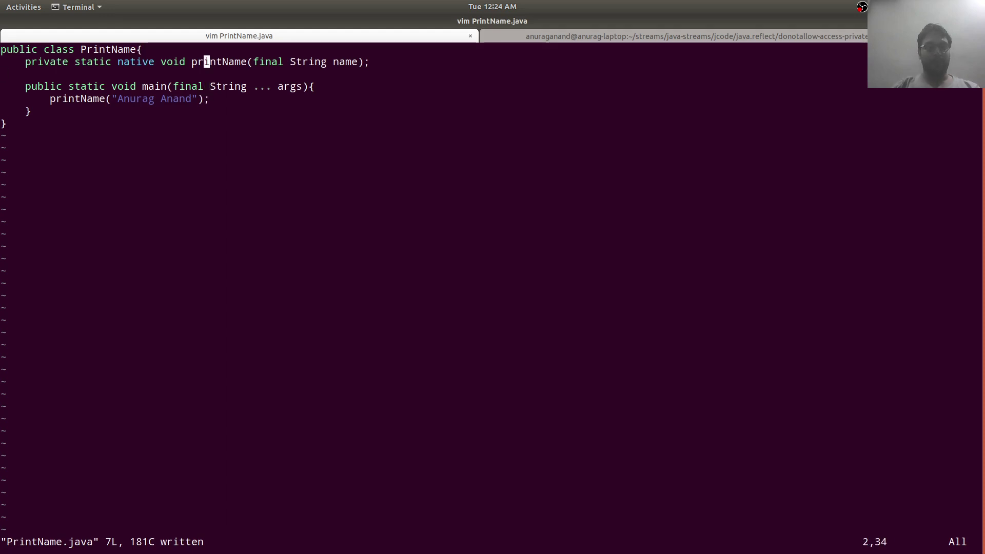
type("O//")
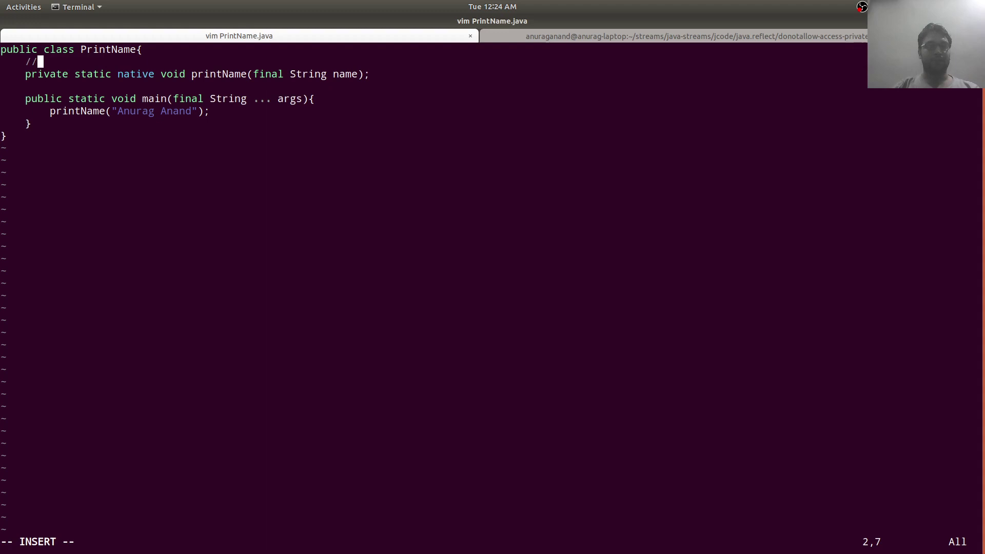
type("this")
key("BackSpace")
key("BackSpace")
key("BackSpace")
type("e")
type(" function is")
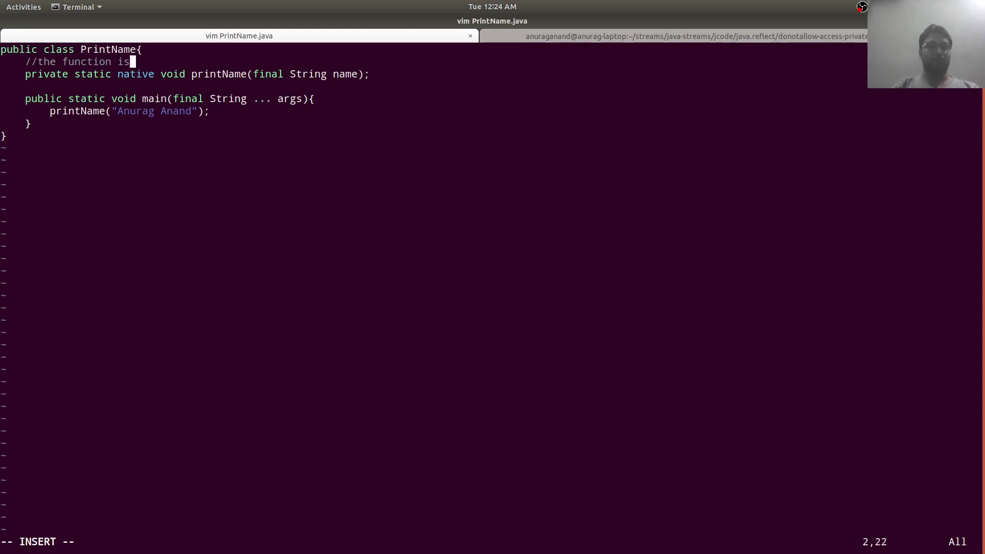
type(" definedin")
key("BackSpace")
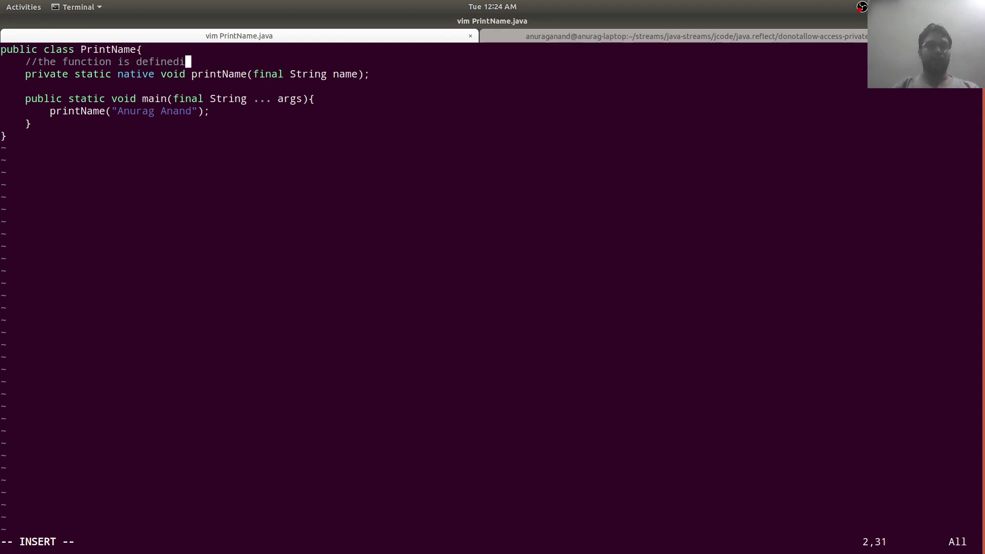
type("n a")
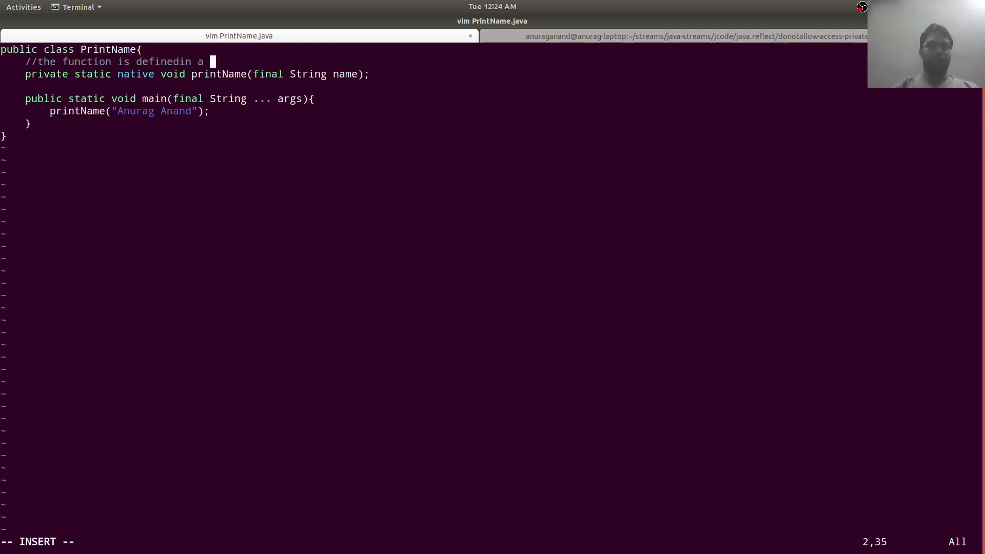
key("BackSpace")
key("BackSpace")
key("BackSpace")
key("BackSpace")
type("in a ")
type("c-file")
key("Escape")
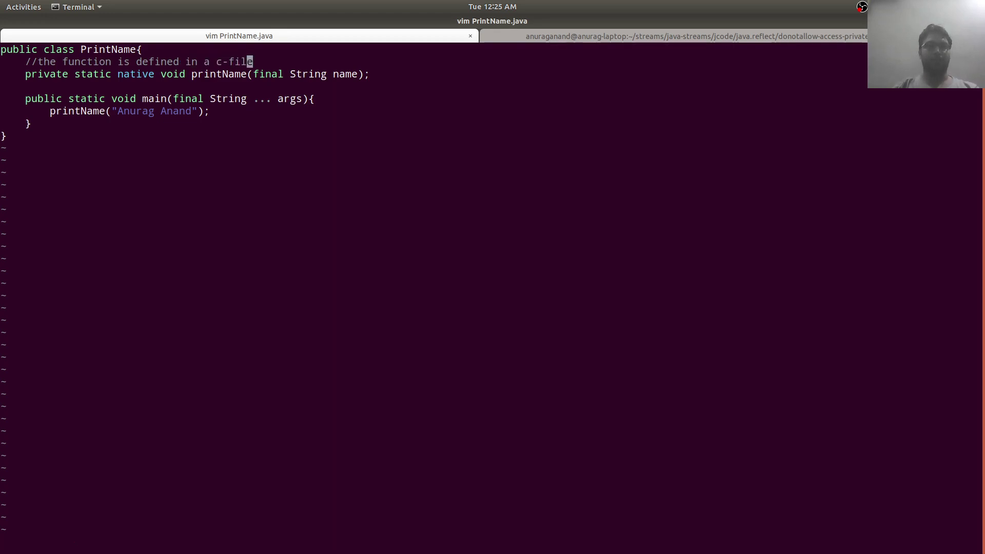
type(":w")
key("Return")
Step: Review the class down to its closing brace, save again, and close the old shell tab
key("j")
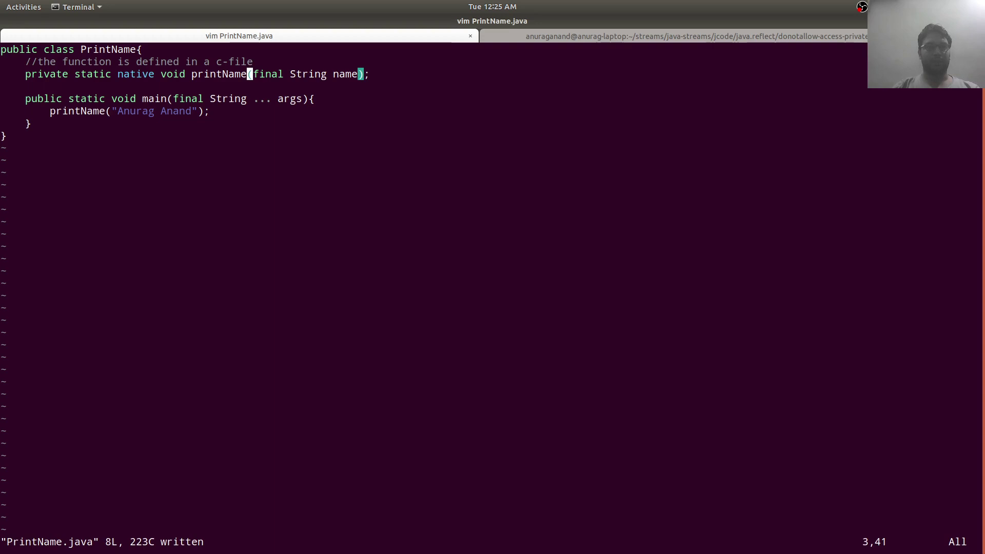
key("j")
key("j")
key("j")
key("k")
key("j")
key("j")
key("j")
type(":")
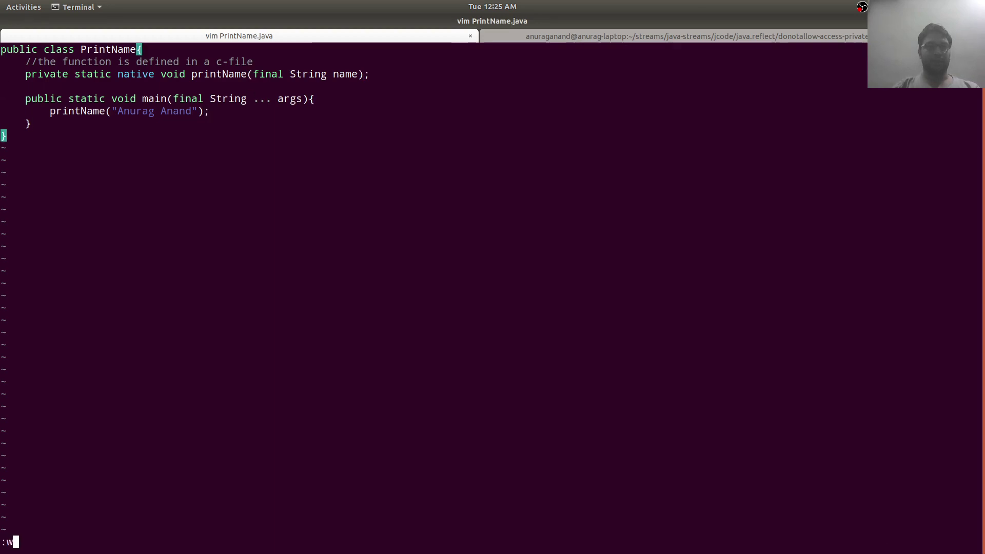
type("w")
key("Return")
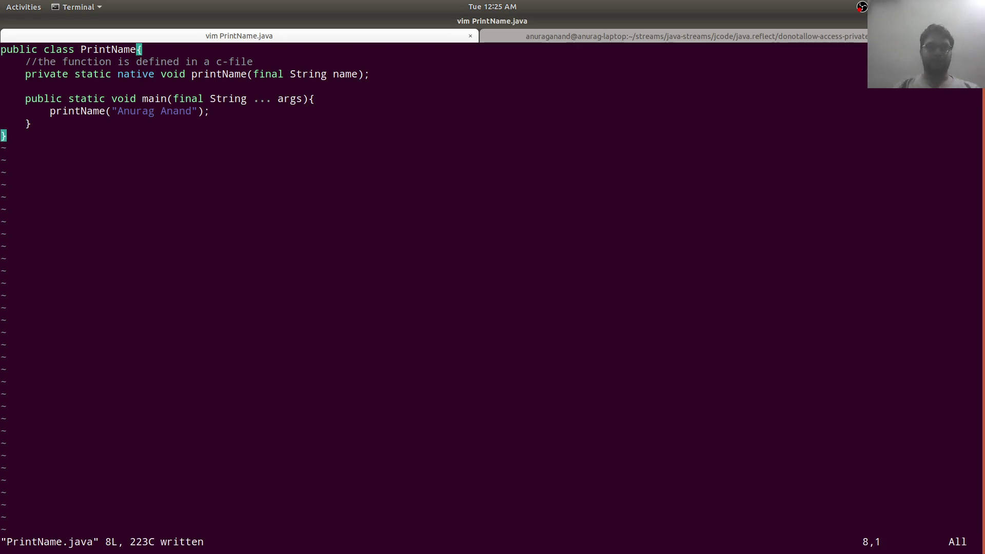
key("ctrl+Page_Down")
key("ctrl+d")
Step: In a new shell tab, create the clib and c-code folders
key("ctrl+shift+t")
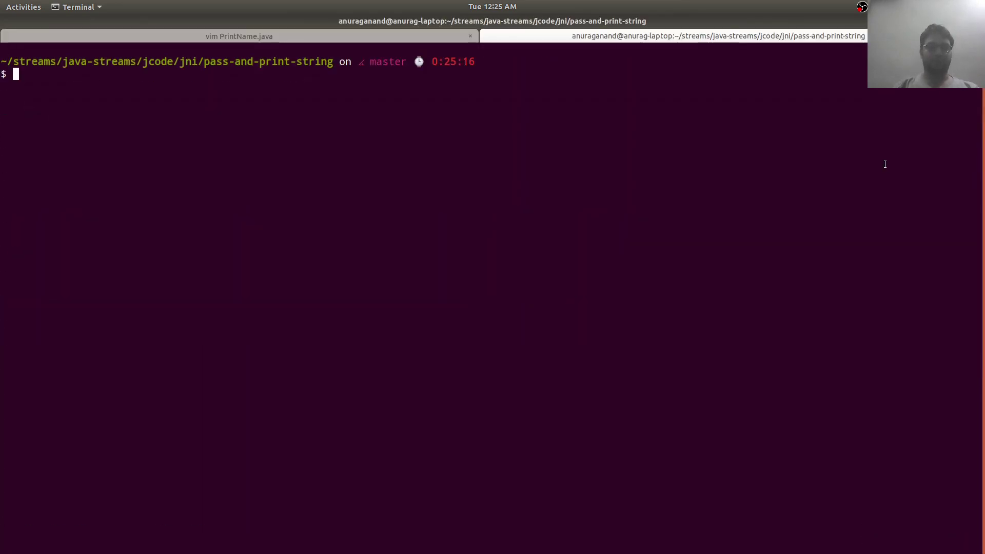
type("java")
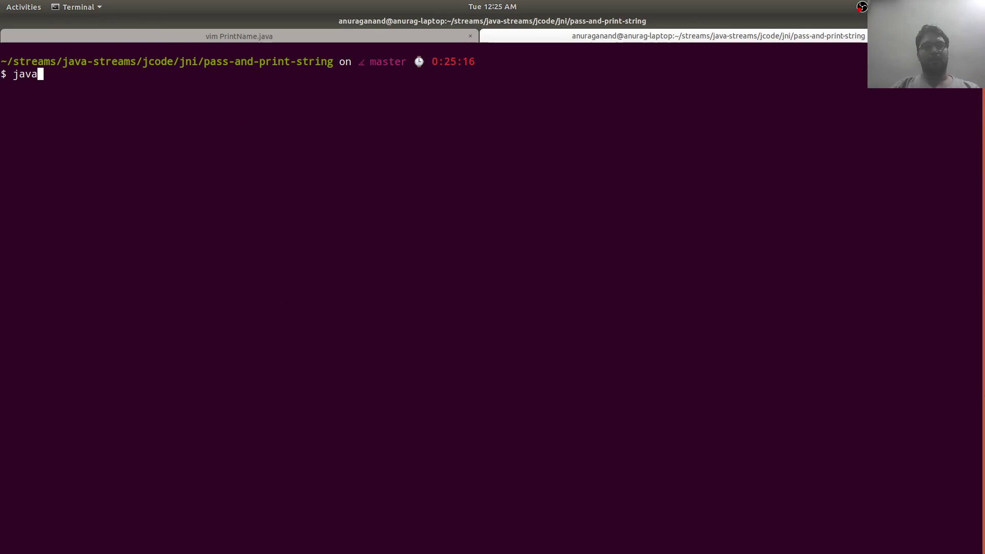
type("c -h")
key("BackSpace")
key("BackSpace")
key("BackSpace")
key("BackSpace")
key("BackSpace")
type("mk")
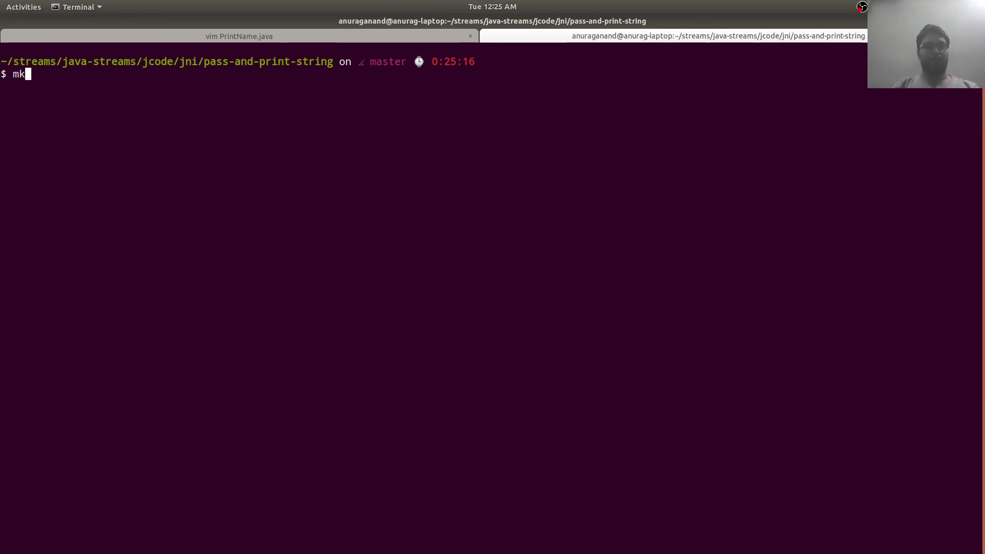
type("dir ")
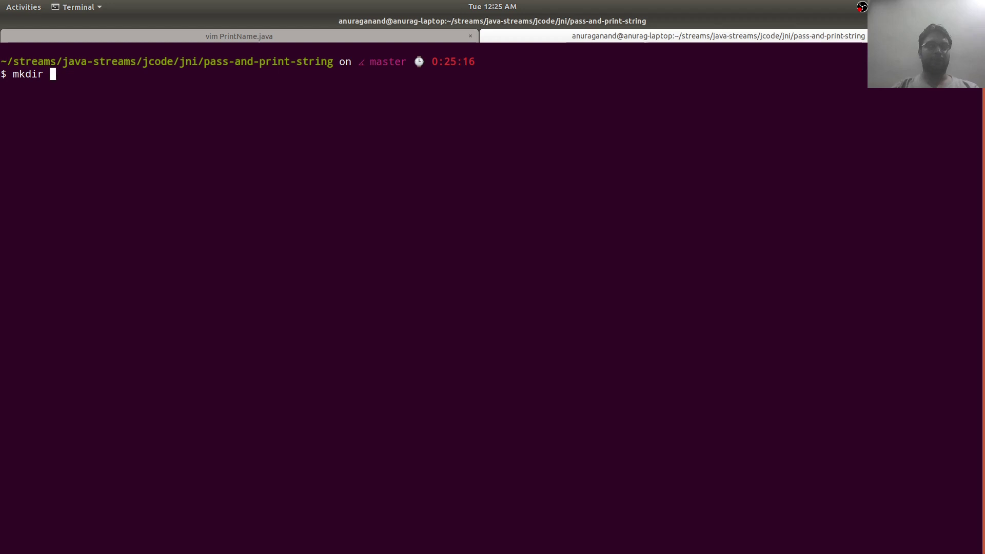
type("clib")
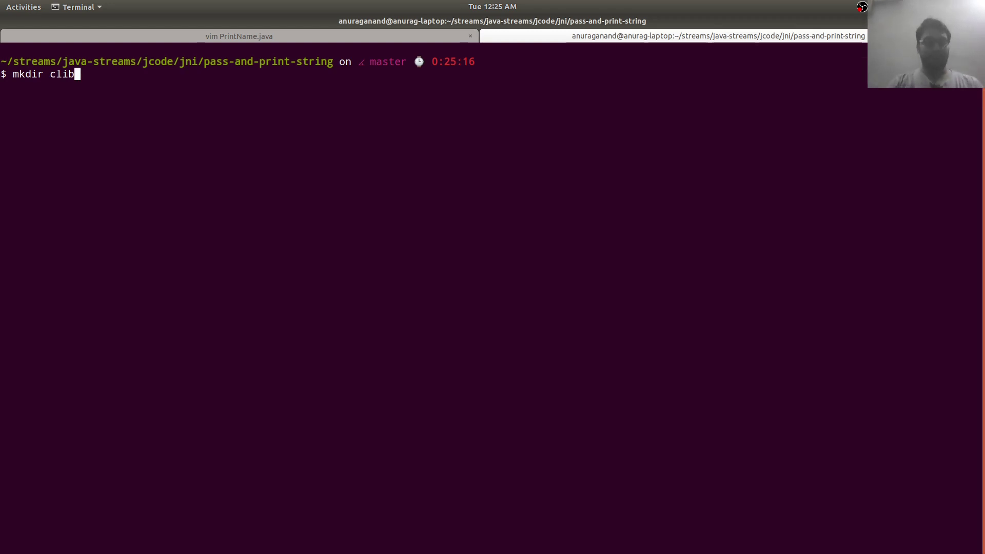
key("Return")
type("mkdir ")
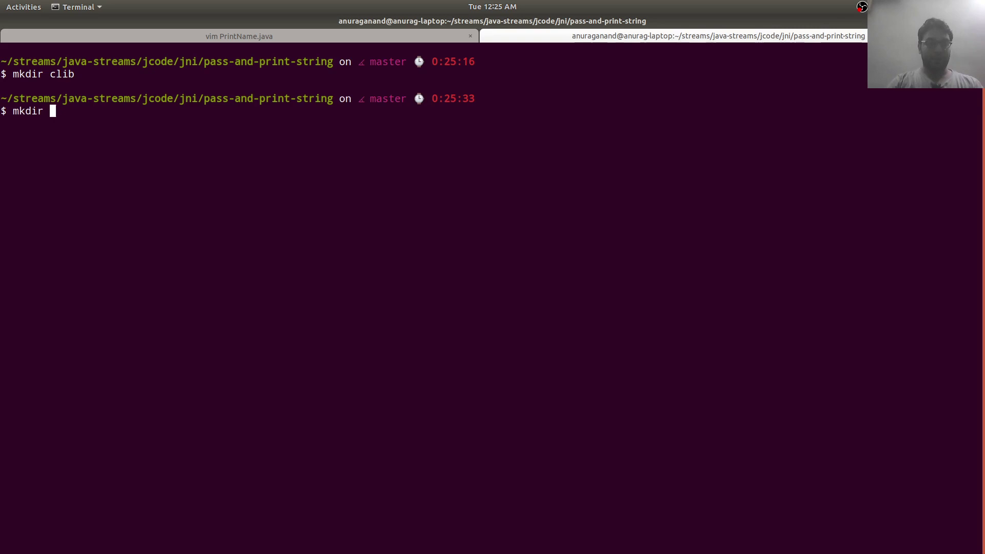
type("c-code")
key("Return")
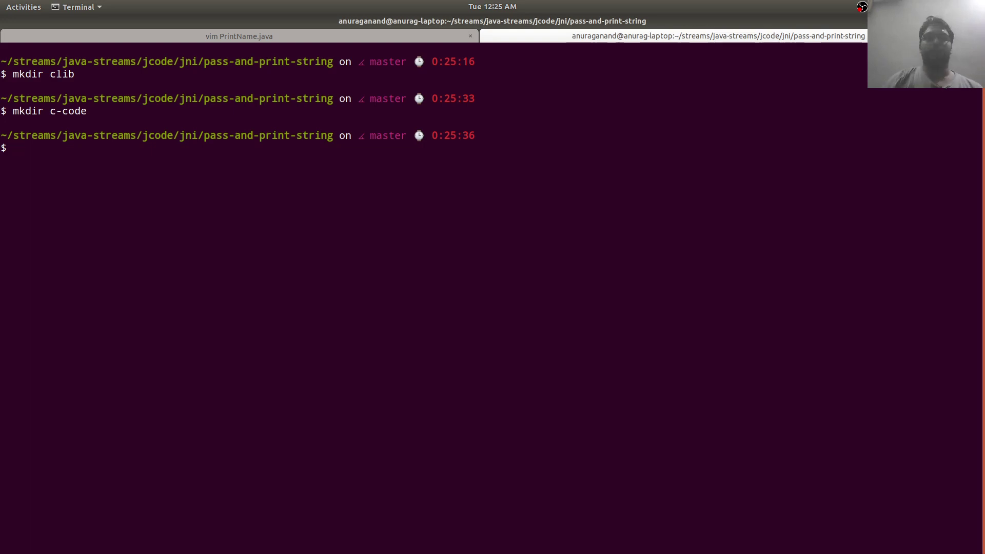
type("javc")
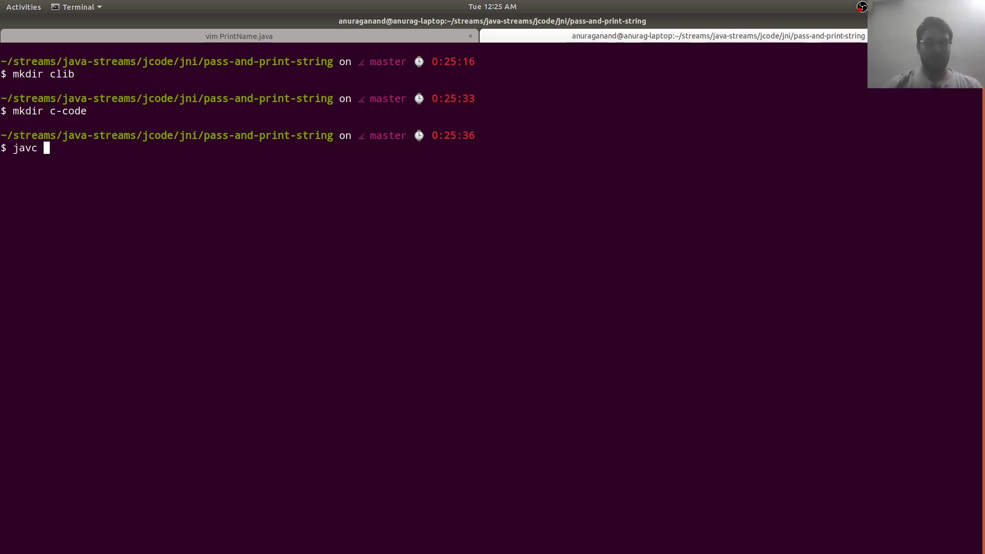
Step: Run javac -h c-code PrintName.java to generate the JNI header, then clear the screen
key("BackSpace")
key("BackSpace")
type("av")
key("BackSpace")
key("BackSpace")
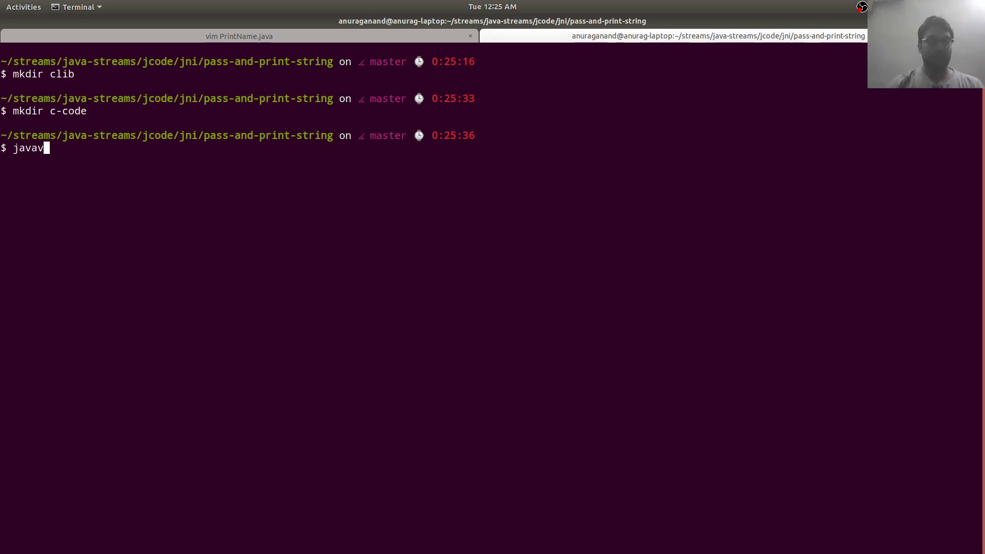
type("c -h ")
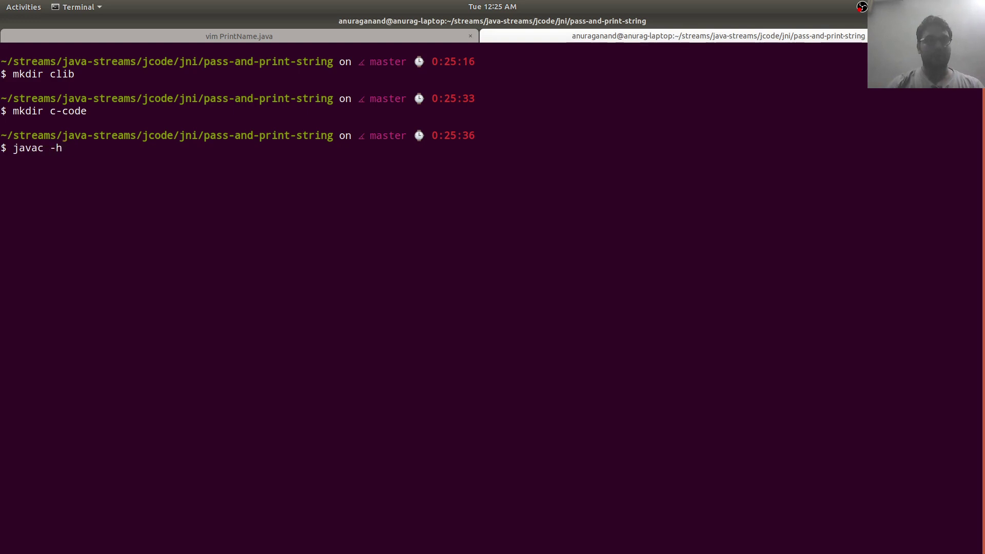
type("c-co")
type("de Pri")
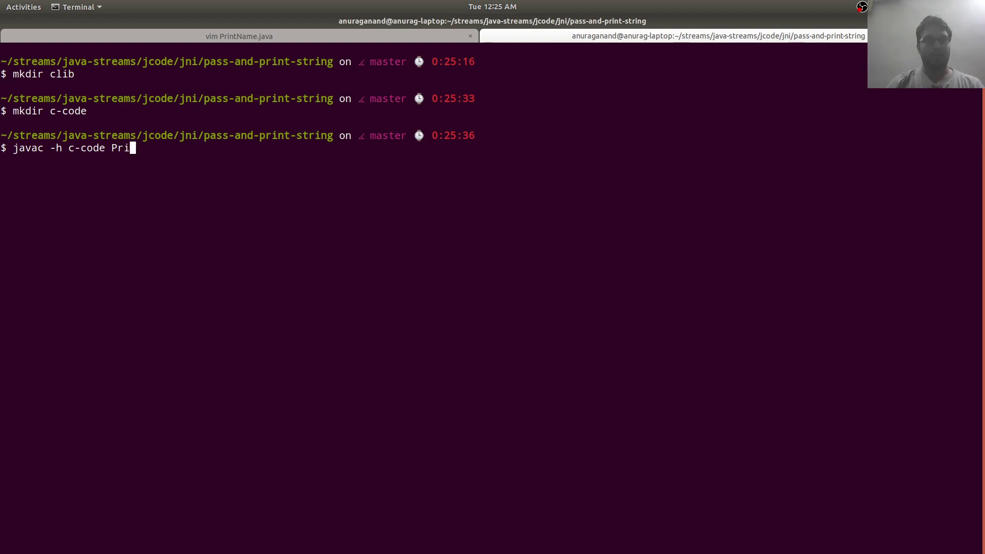
key("Tab")
key("Return")
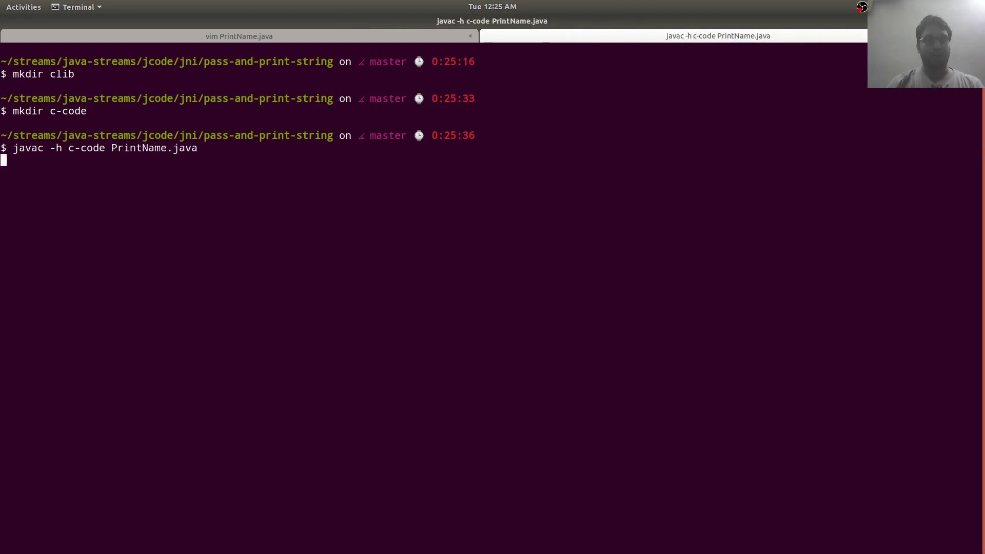
key("ctrl+l")
type("c-co")
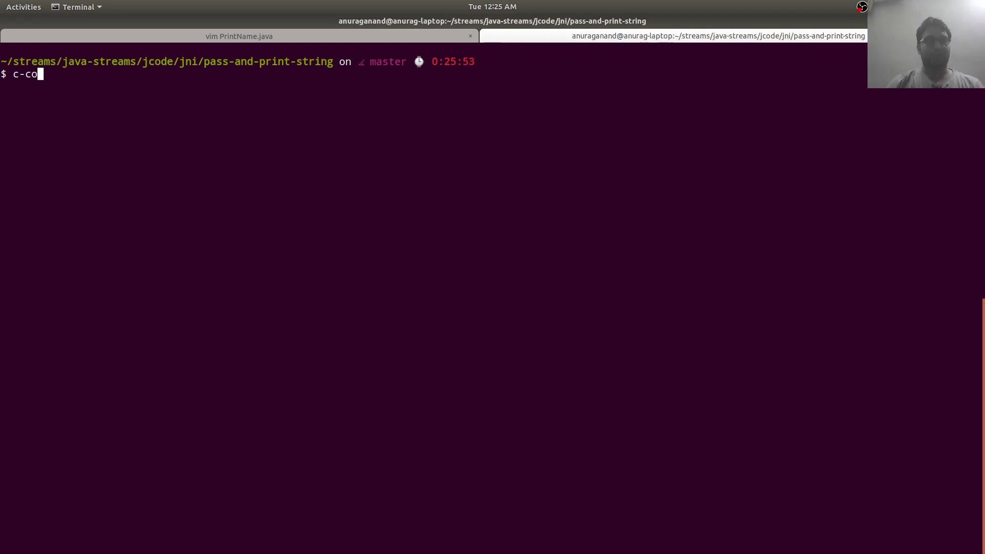
type("de")
Step: Enter c-code, list its files to find PrintName.h, and open that header in Vim
key("Return")
type("ls")
key("Return")
type("vim ")
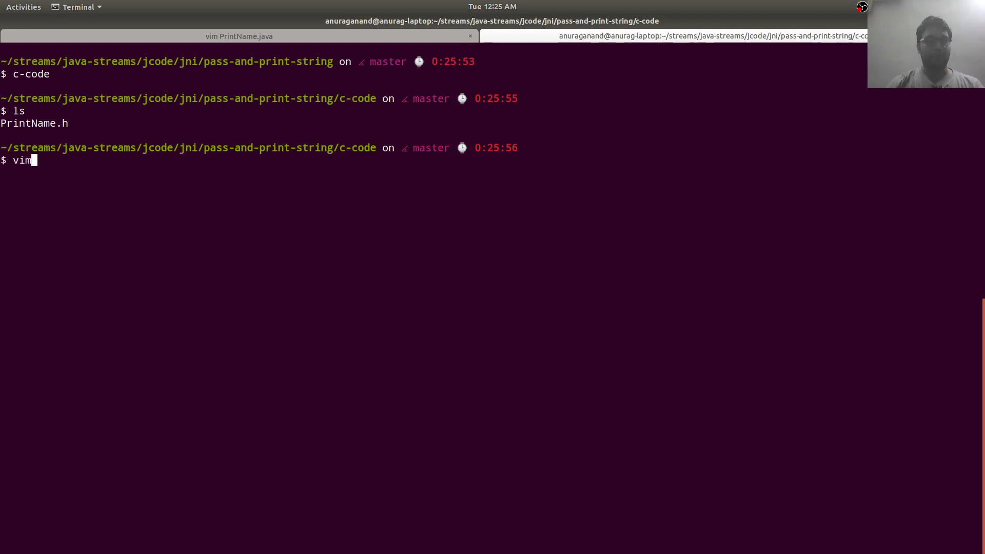
type("Pr")
key("Tab")
key("Return")
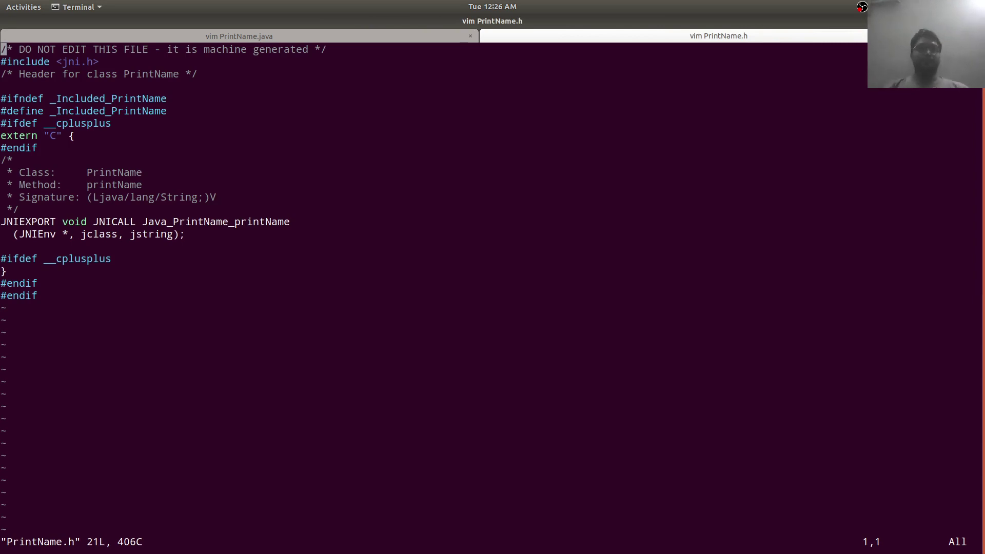
Step: Delete the #ifdef __cplusplus / extern "C" guard lines with dd and save
key("Down")
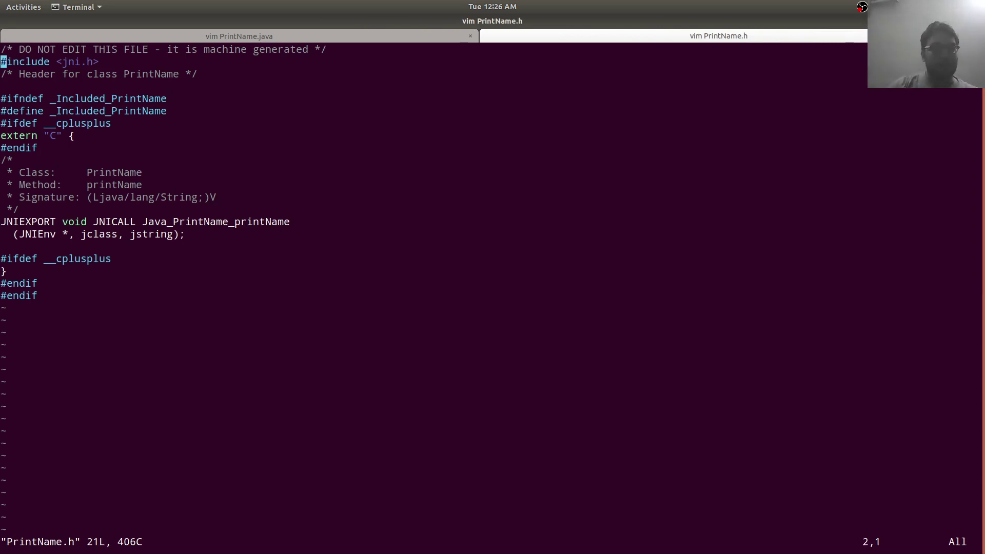
key("Down")
key("Down")
key("Down")
key("Down")
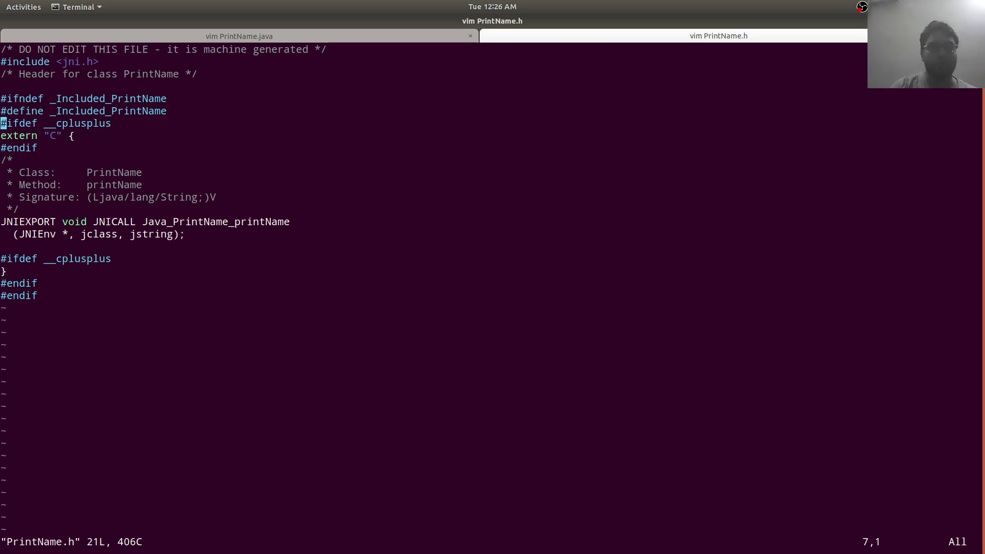
key("Down")
key("Down")
key("Down")
key("Up")
key("Up")
key("Up")
key("Down")
key("Down")
key("Down")
key("Down")
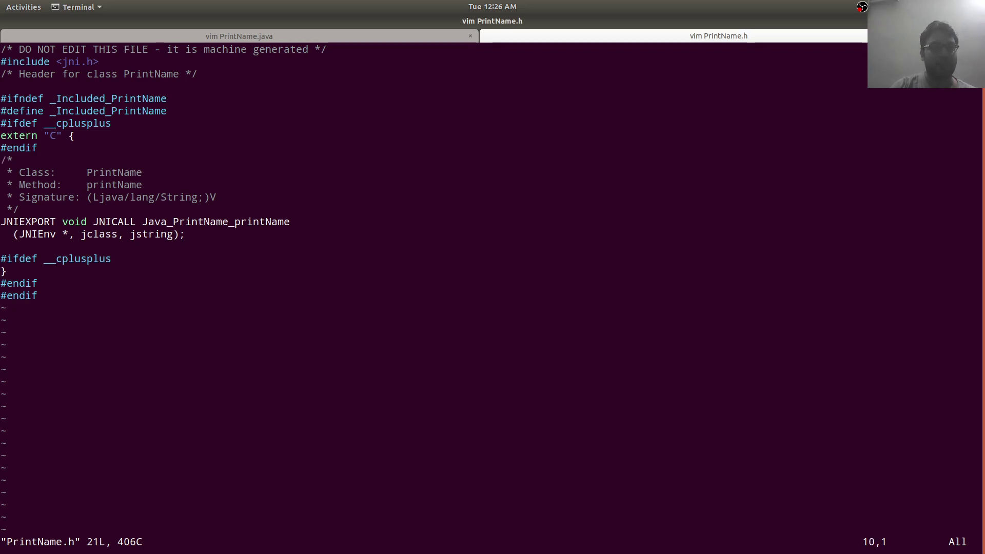
key("k")
key("k")
key("k")
key("d")
key("d")
key("d")
key("d")
key("d")
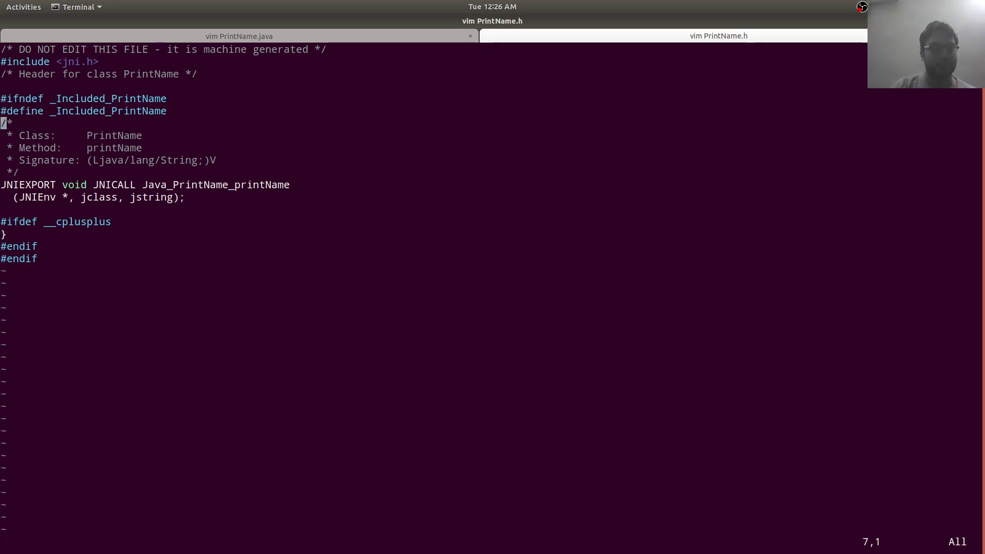
key("j")
key("j")
key("j")
key("j")
key("d")
key("d")
key("d")
type(":")
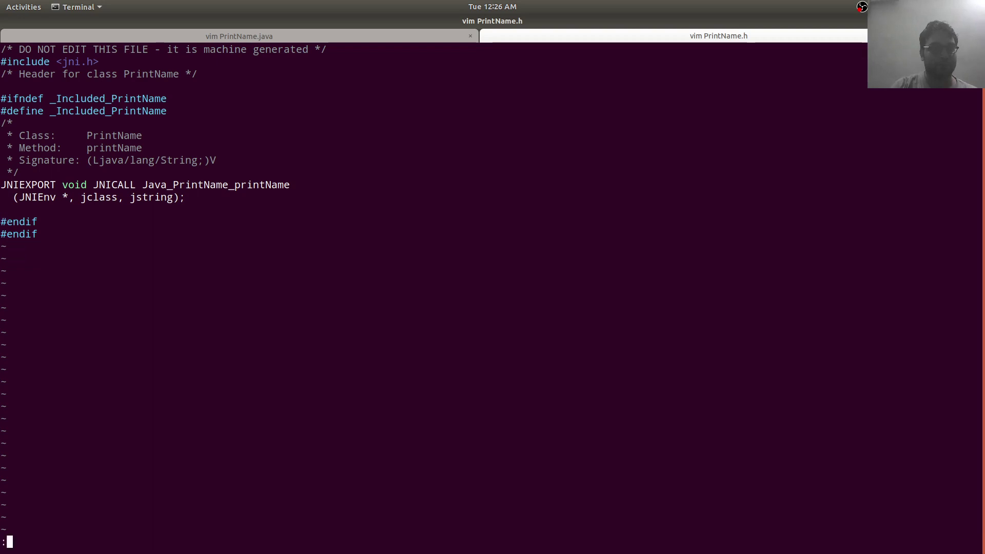
type("w")
key("Return")
key("d")
key("d")
key("d")
key("d")
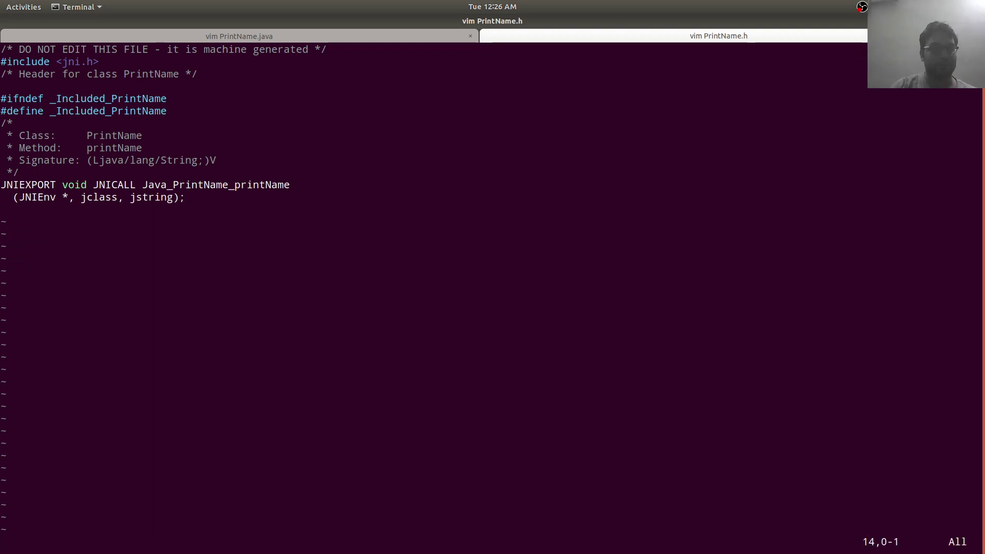
Step: Undo the wrongly deleted #endif lines, re-delete only the closing guard block, and save
key("u")
key("u")
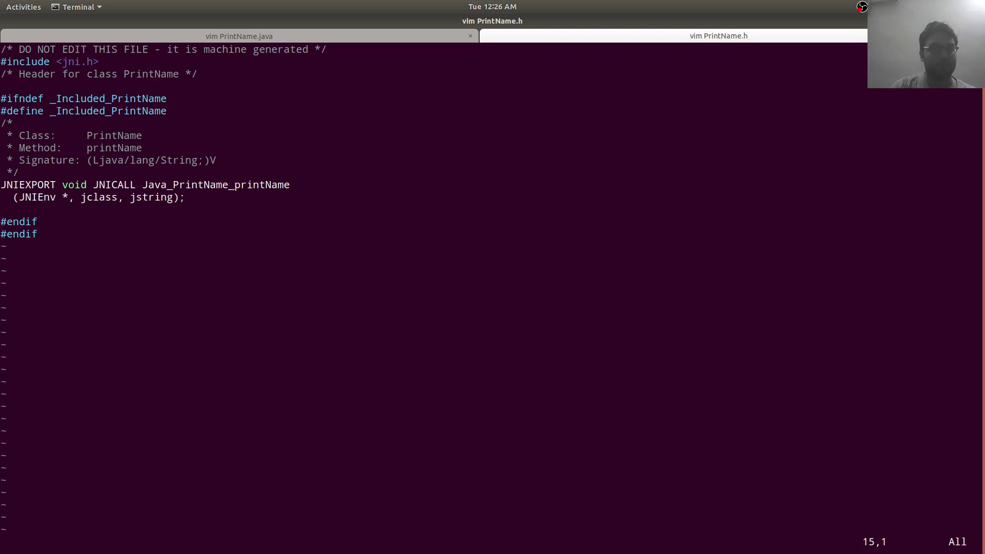
key("u")
key("u")
key("shift+v")
type("jjd")
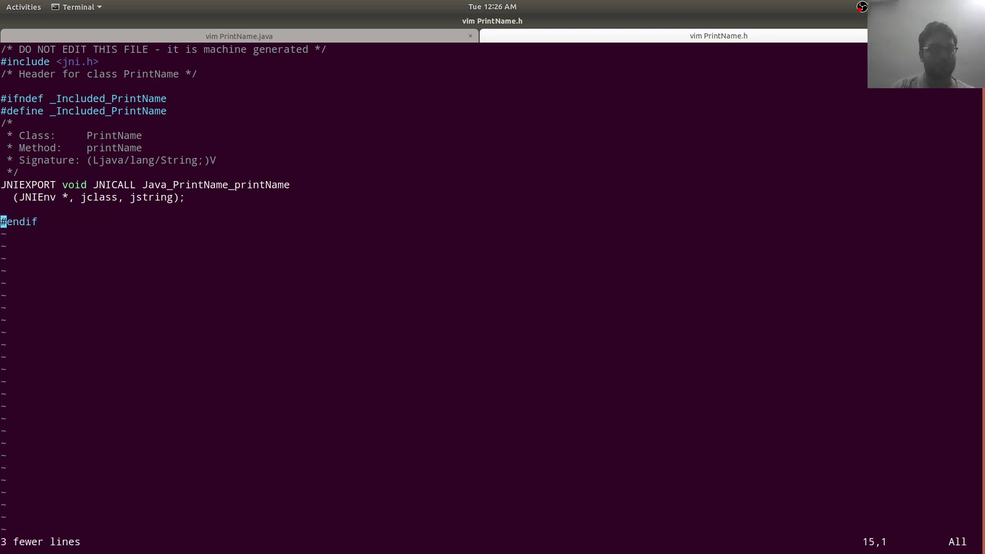
type("k:w")
key("Return")
type(":w")
key("Return")
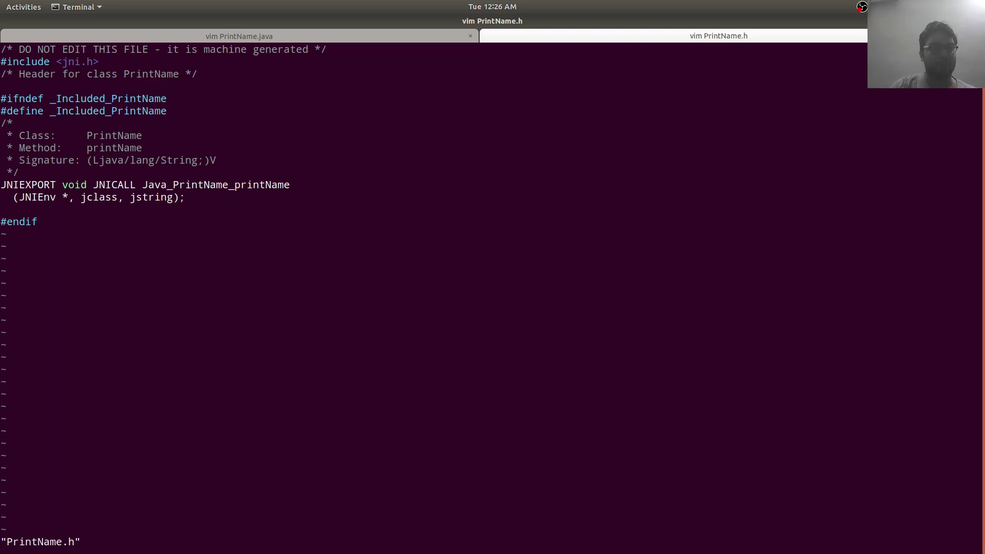
type(":tbanew")
key("BackSpace")
key("BackSpace")
key("BackSpace")
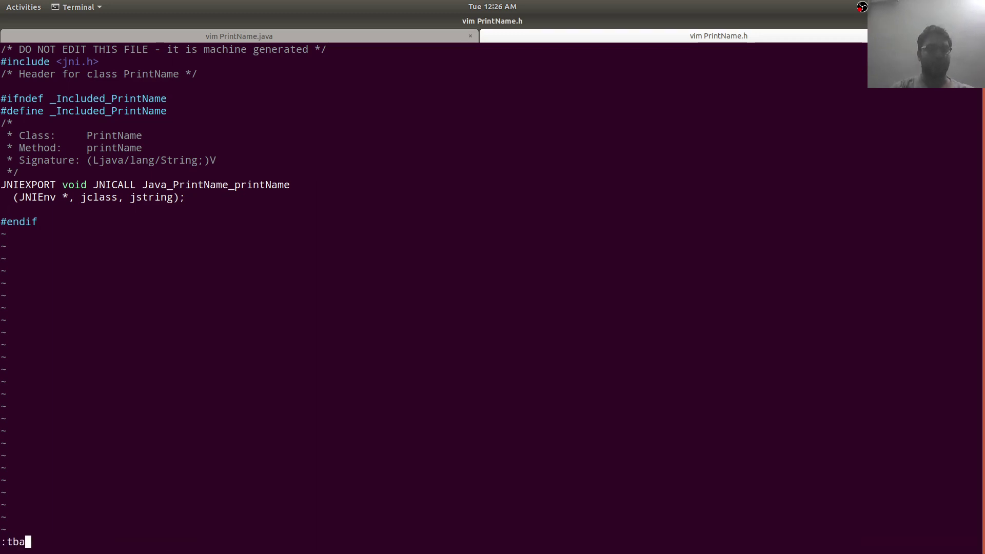
Step: Open PrintName.c in a new tab and paste the two JNIEXPORT declaration lines from the header
key("BackSpace")
key("BackSpace")
type("abnew")
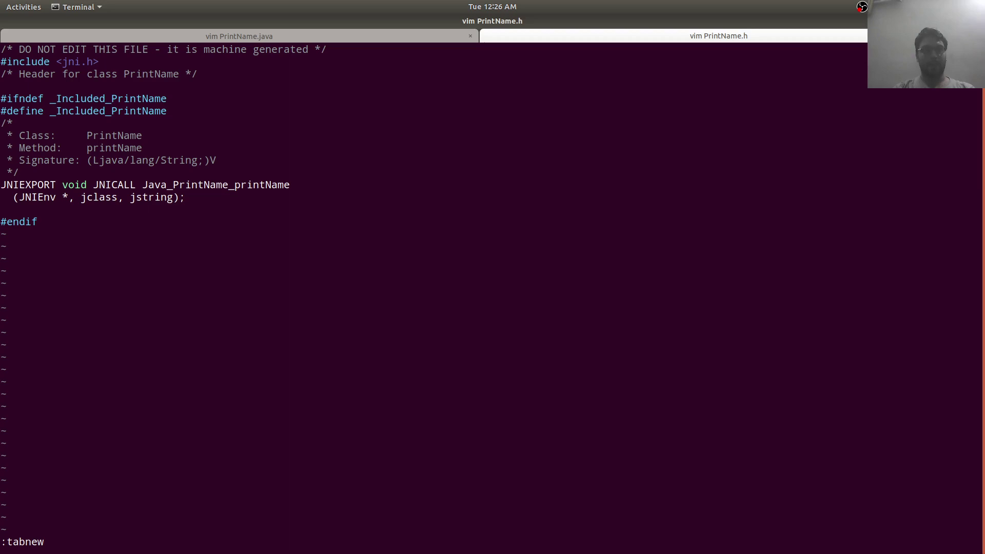
type("PrintName.c")
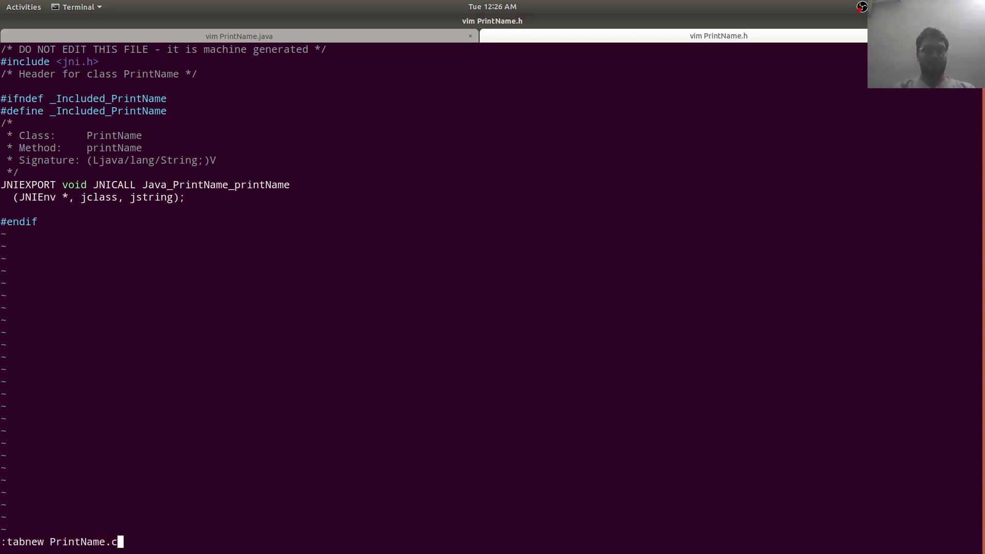
key("Return")
key("g")
key("t")
key("Up")
key("Up")
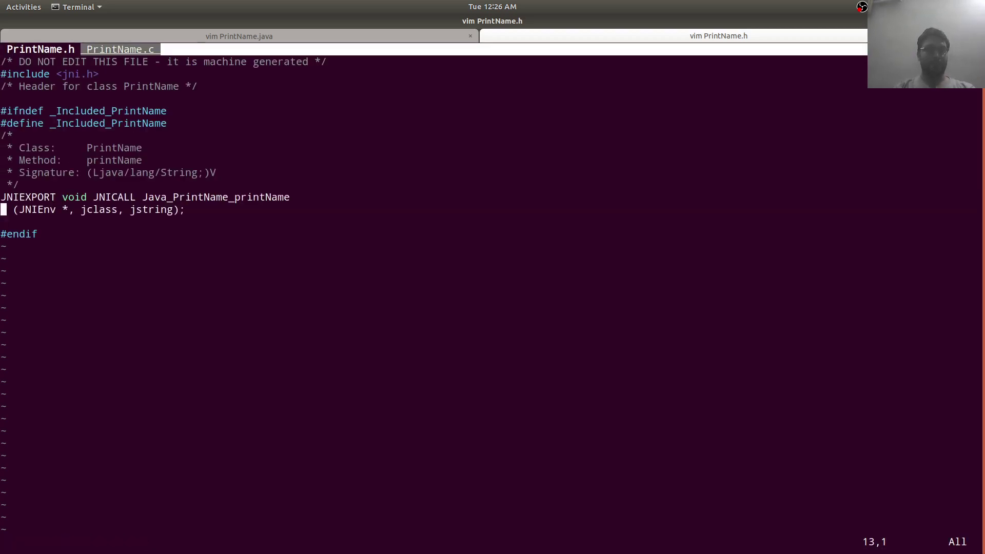
key("Up")
key("2")
key("y")
key("y")
key("g")
key("t")
key("p")
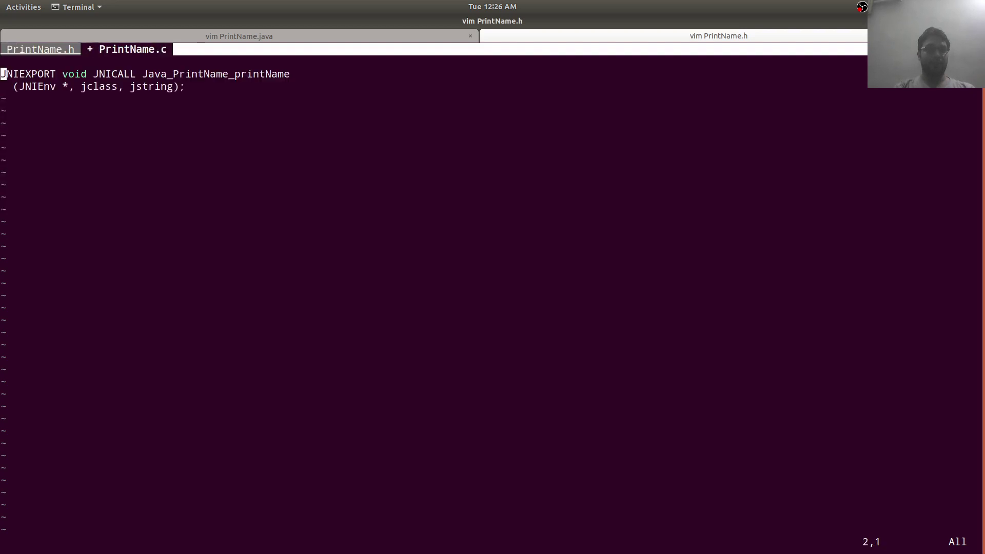
type("i")
type("#includ")
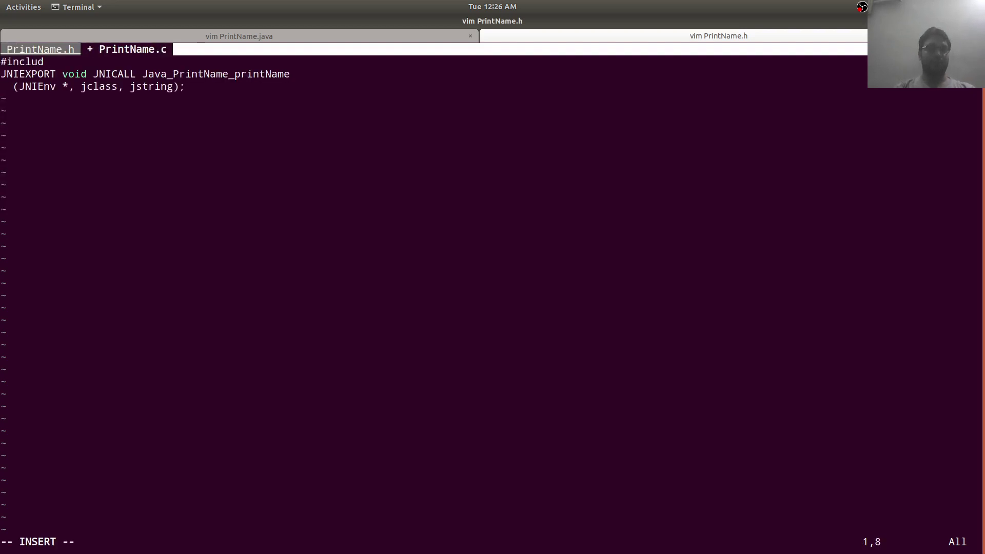
type("e<st")
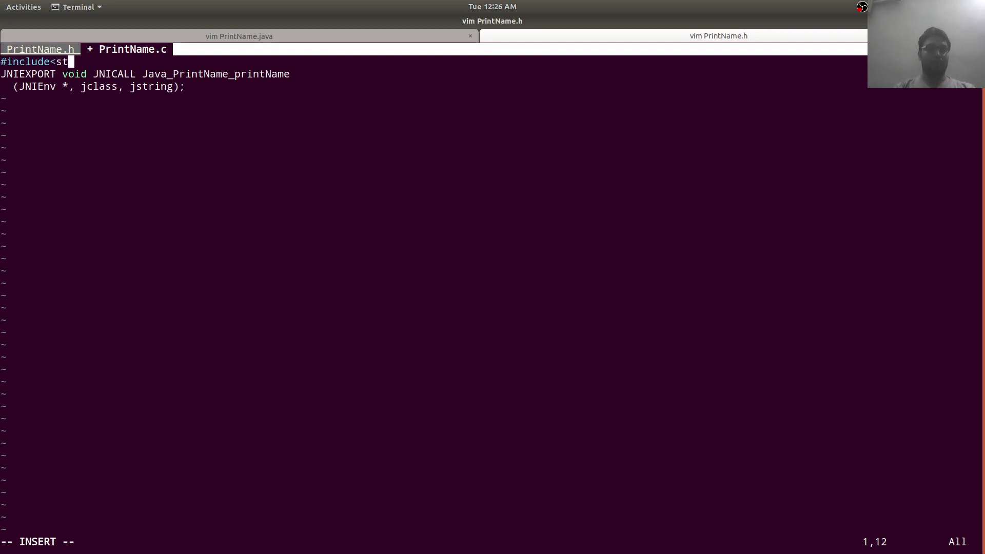
type("dio.h>")
Step: Add #include<stdio.h> at the top, save, and remove the stray character on line 2
key("Escape")
type(":w")
key("Return")
key("o")
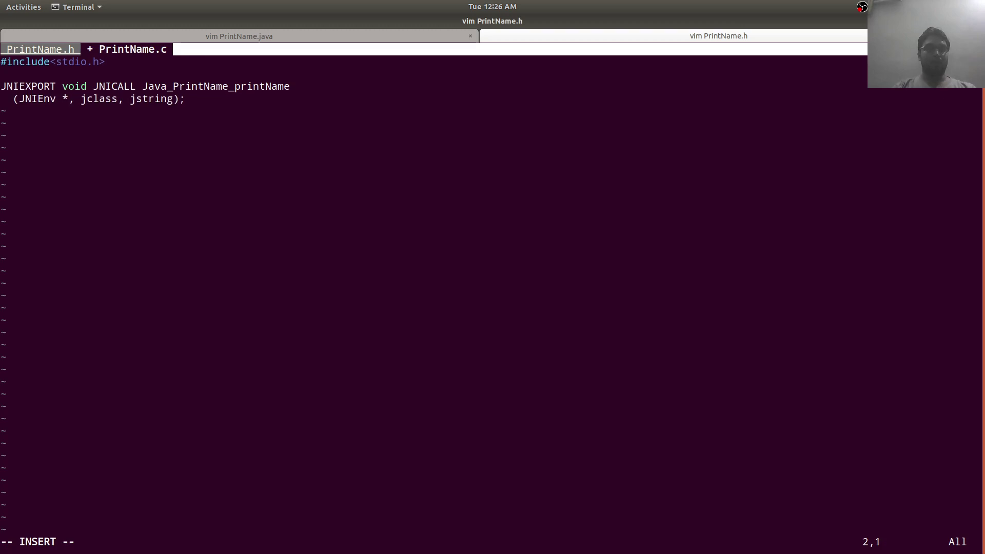
type("j")
key("BackSpace")
key("Escape")
key("i")
key("Escape")
key("j")
key("l")
key("l")
key("l")
key("l")
key("l")
key("l")
key("l")
key("l")
Step: Turn the declaration's semicolon into an empty { } function body and save PrintName.c
key("j")
key("dollar")
key("a")
key("BackSpace")
type("{")
key("Return")
type("}")
key("Escape")
type(":w")
key("Return")
Step: Tidy the empty function body and unindent its closing brace
key("O")
key("BackSpace")
key("BackSpace")
key("BackSpace")
key("BackSpace")
key("Escape")
key("j")
key("less")
key("less")
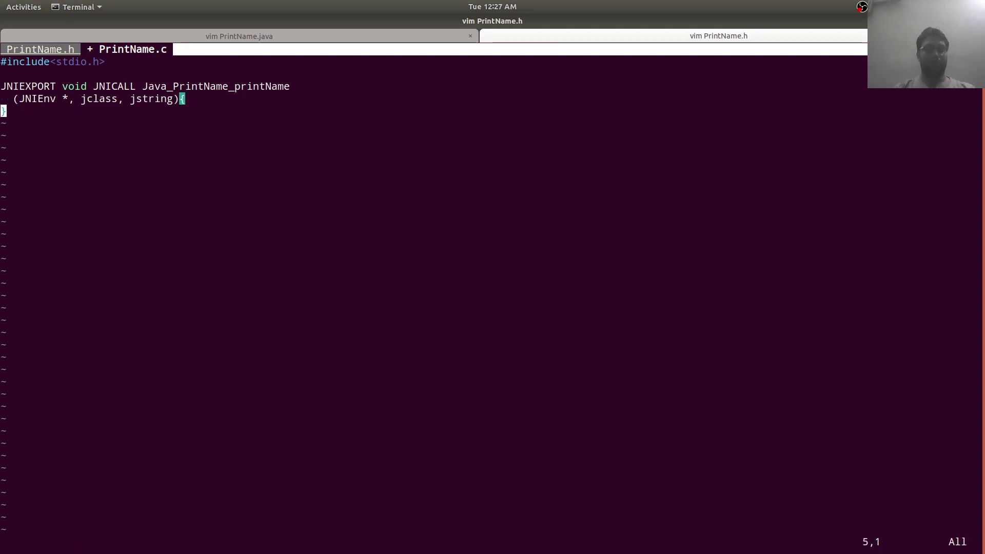
key("O")
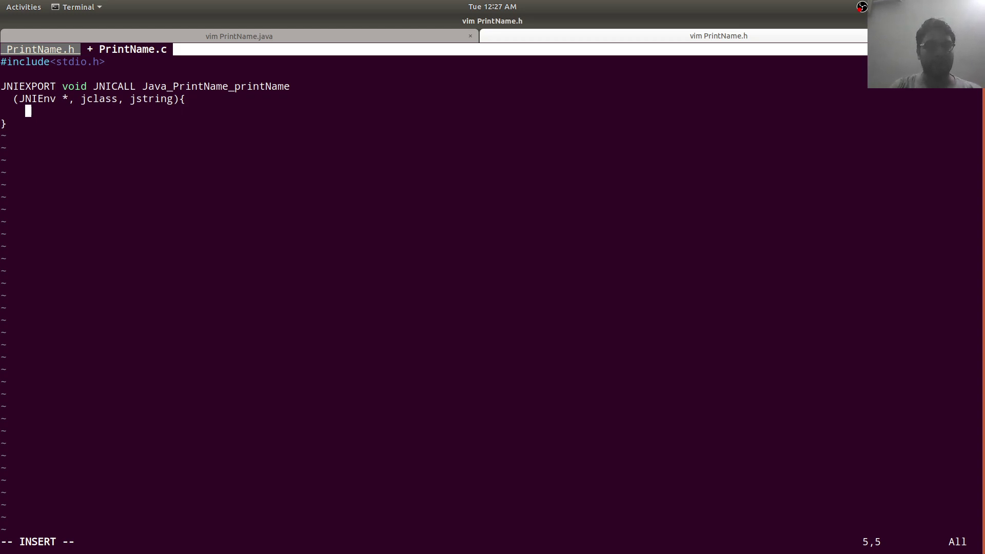
Step: Name the jstring parameter 'name' and save PrintName.c
key("Escape")
type("kwl")
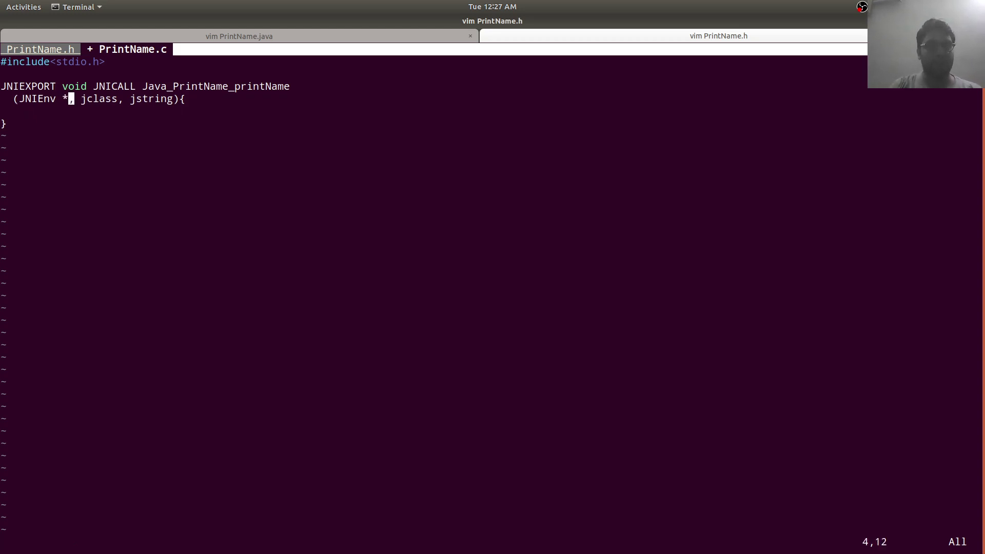
type("iend")
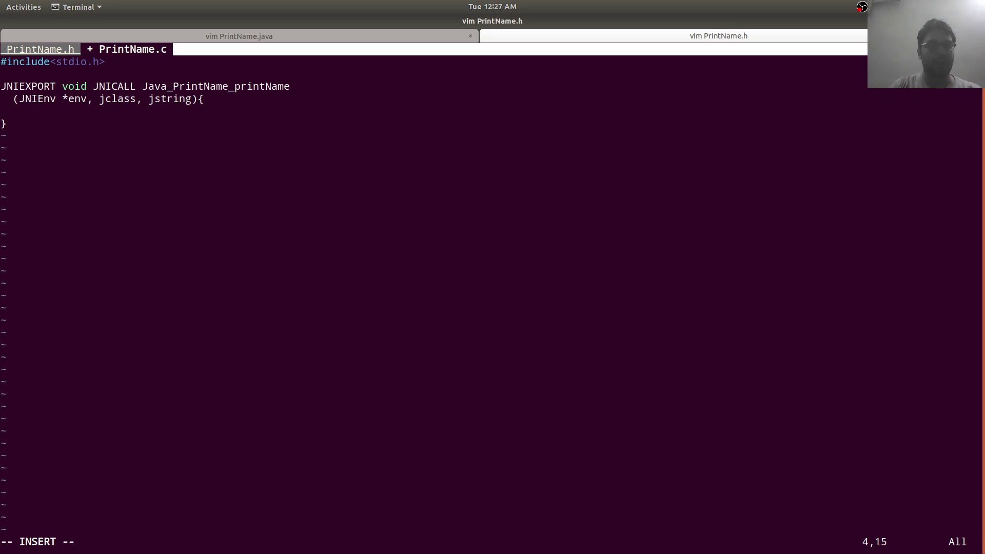
key("Escape")
key("l")
key("l")
key("l")
key("l")
key("l")
key("l")
key("l")
key("l")
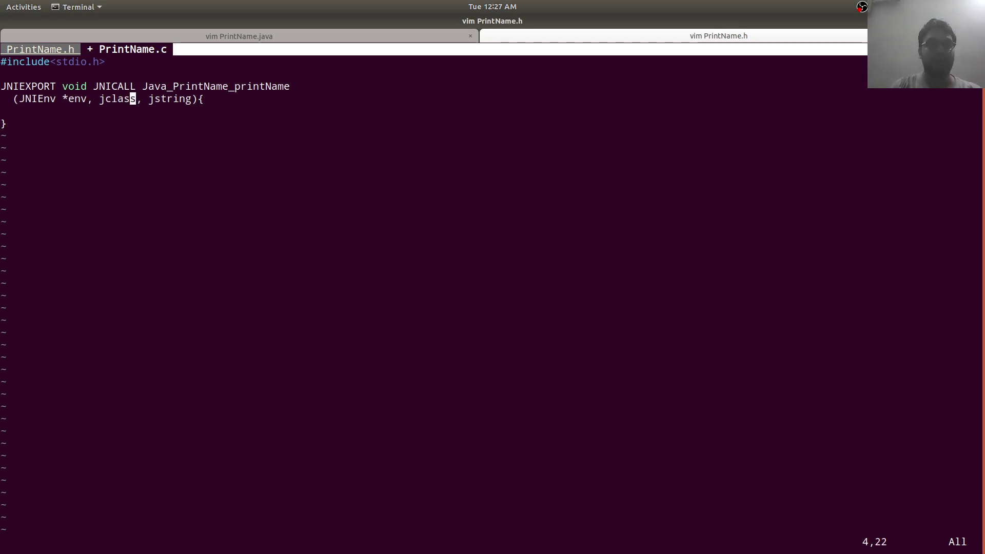
type("ass this")
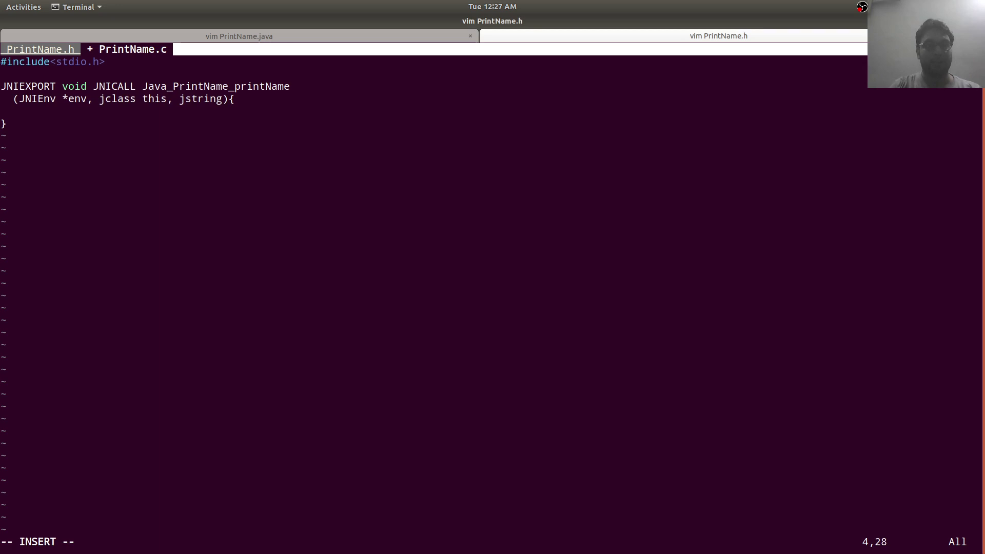
key("Escape")
key("w")
key("w")
key("w")
type("ing ")
type("name")
key("Escape")
type(":w")
key("Return")
Step: Begin the body line 'const char * myName = (*env)->', then switch to Firefox
key("o")
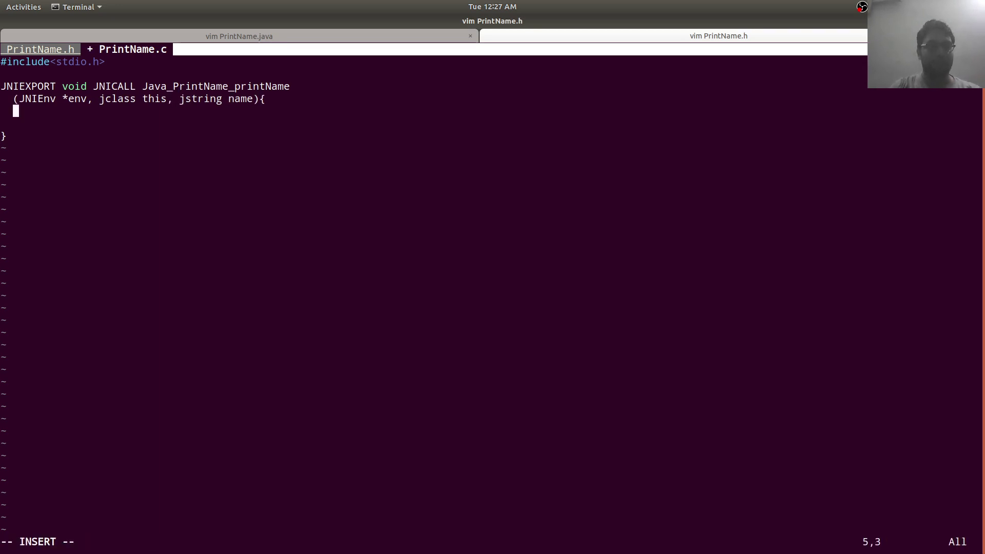
key("Return")
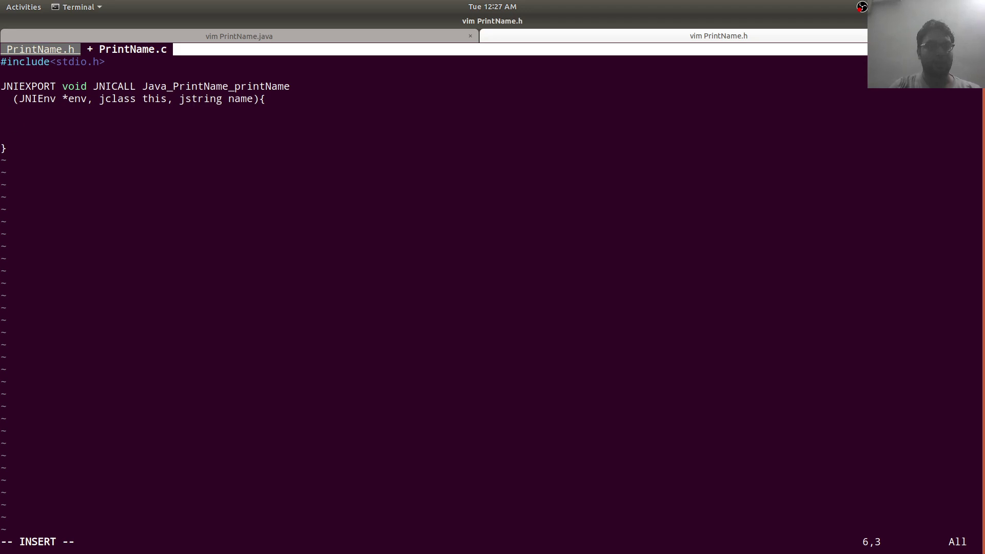
type("cha")
key("BackSpace")
key("BackSpace")
type("on")
type("st char * ")
type("myName ")
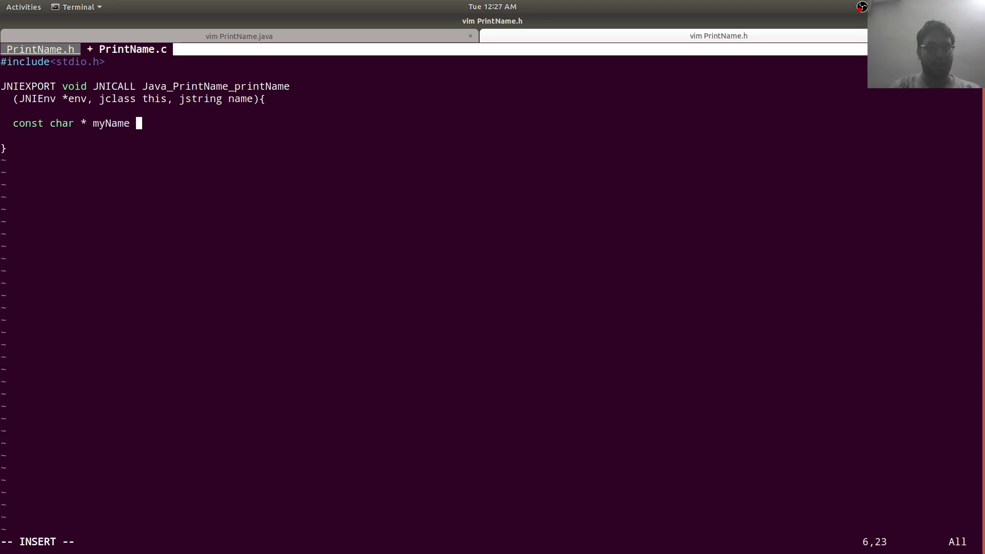
type("= (*en")
type("v)->")
type("get")
key("alt+Tab")
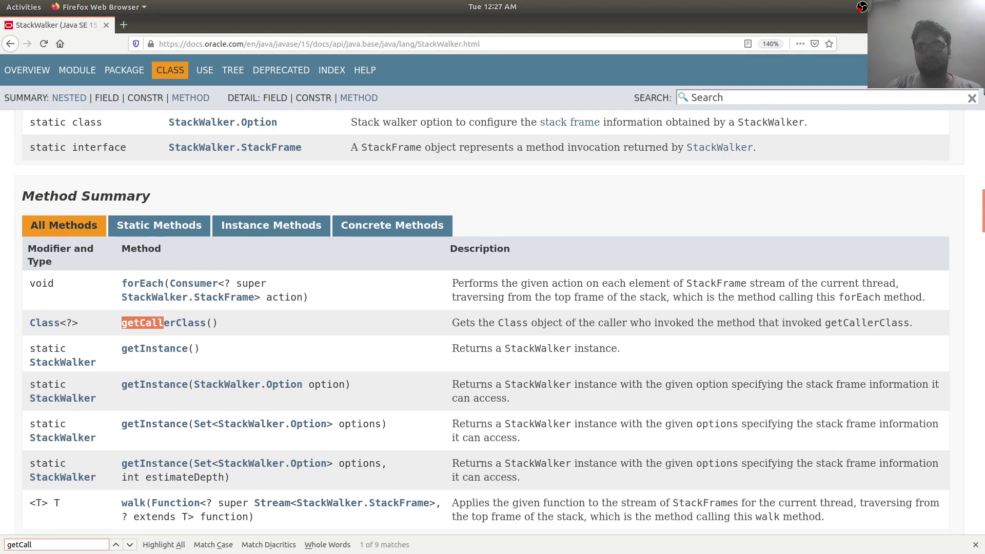
Step: Search 'jni jdk 15 documentation' in a new tab and open the JNI Specification Contents result
left_click(122, 26)
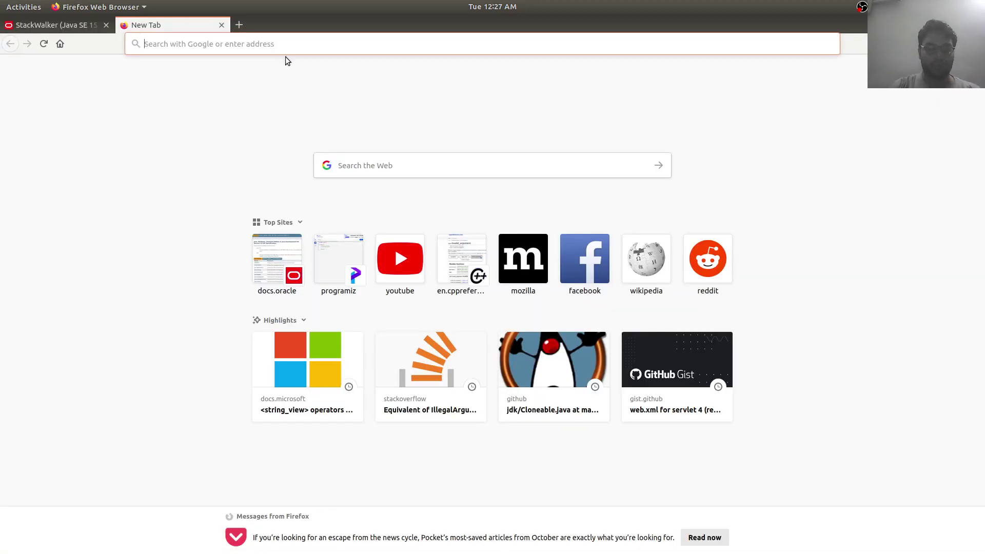
type("jni ja")
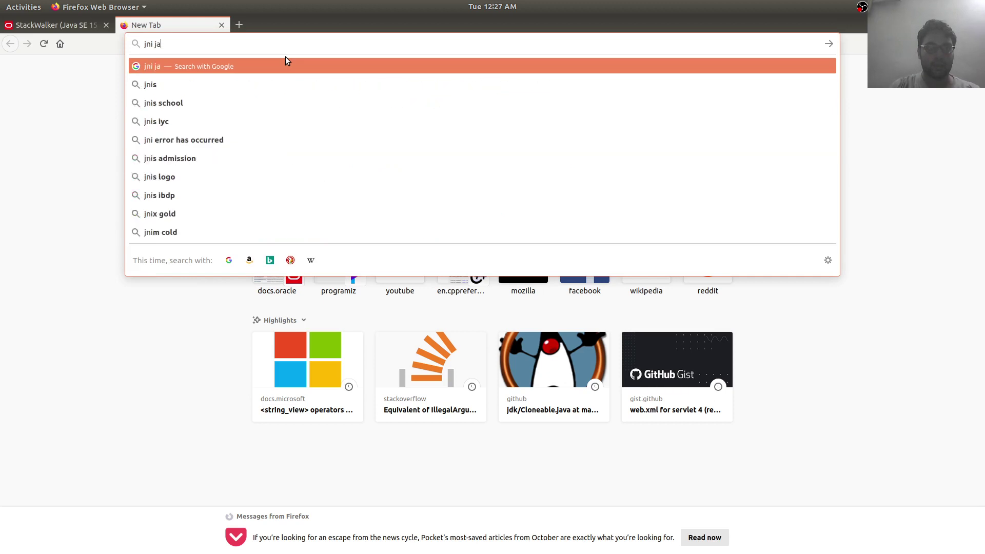
key("BackSpace")
type("dk 1")
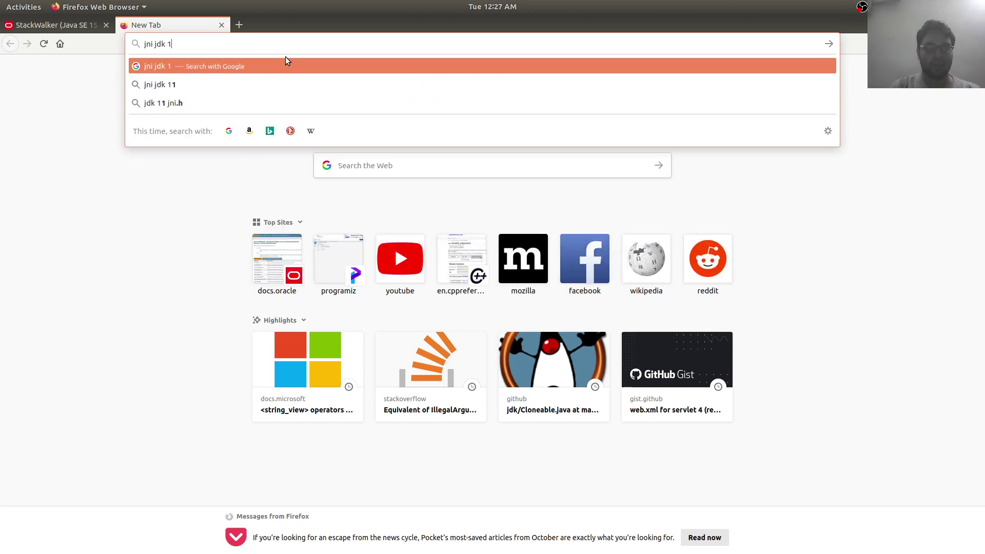
type("5 document")
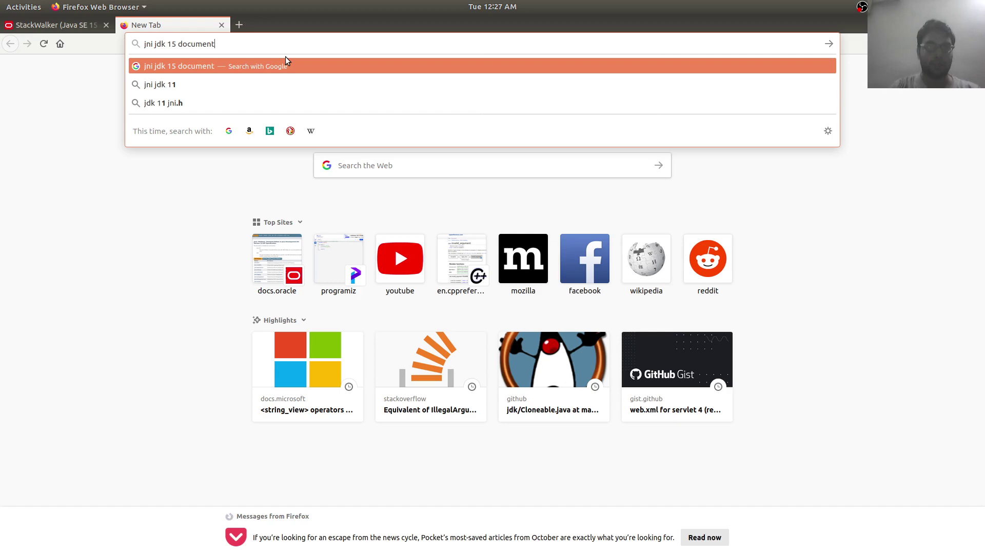
type("aiton")
key("Return")
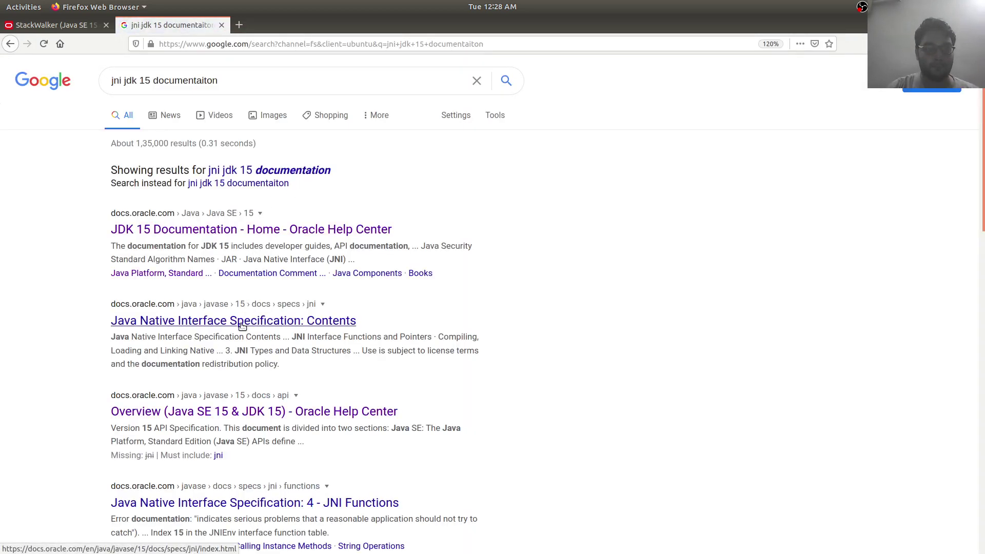
middle_click(241, 325)
Step: In the JNI specification tab, search 'function' to reach the '4. JNI Functions' section
left_click(293, 25)
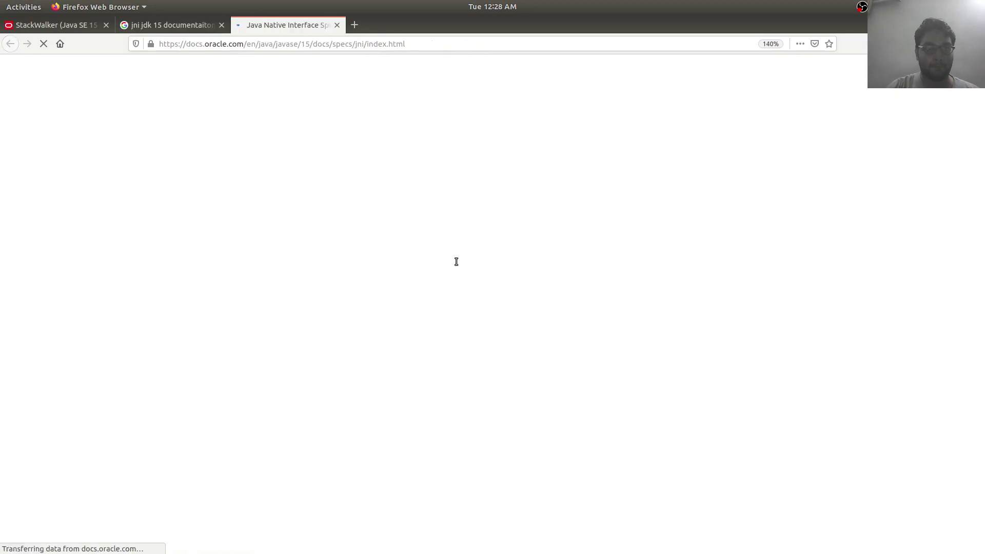
key("ctrl+f")
type("c")
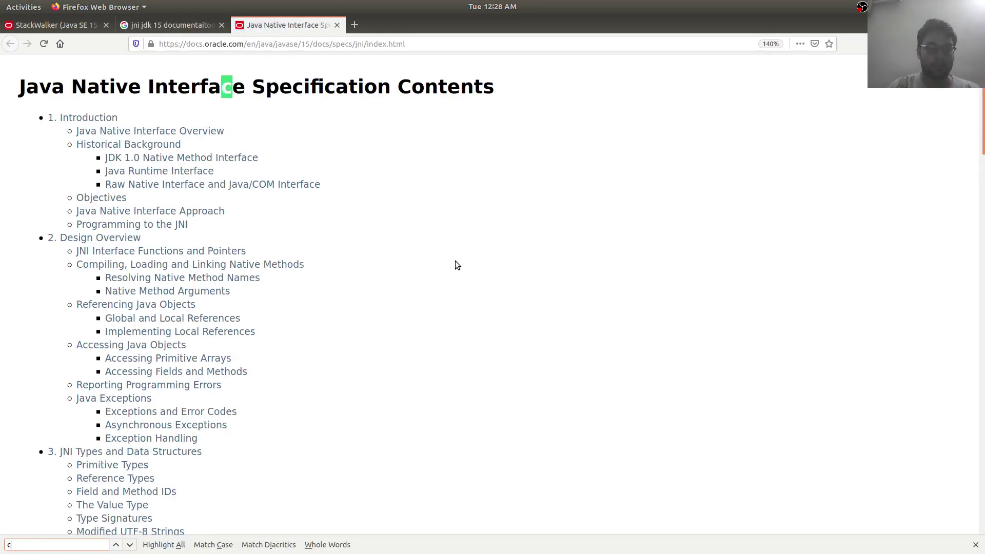
key("BackSpace")
type("Funcito")
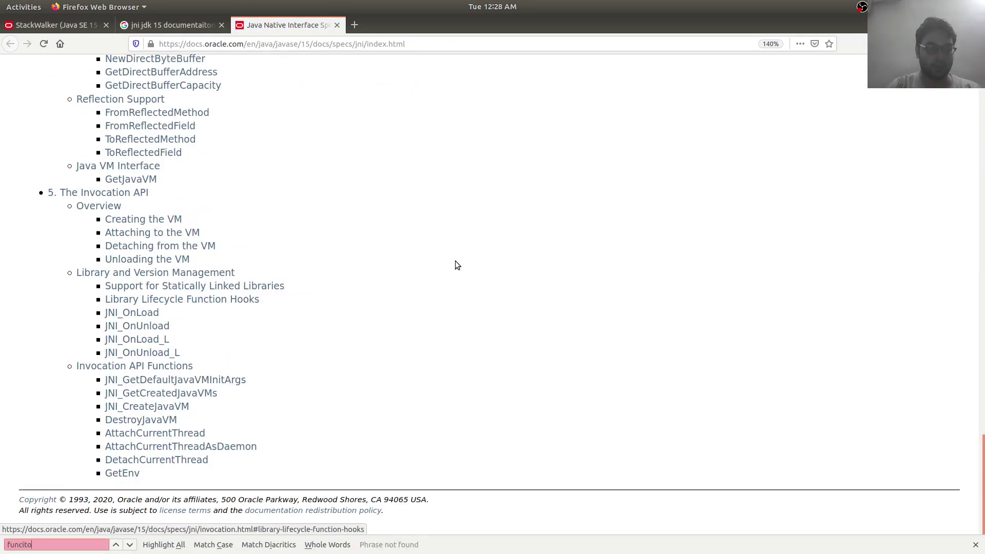
key("BackSpace")
key("BackSpace")
type("tion")
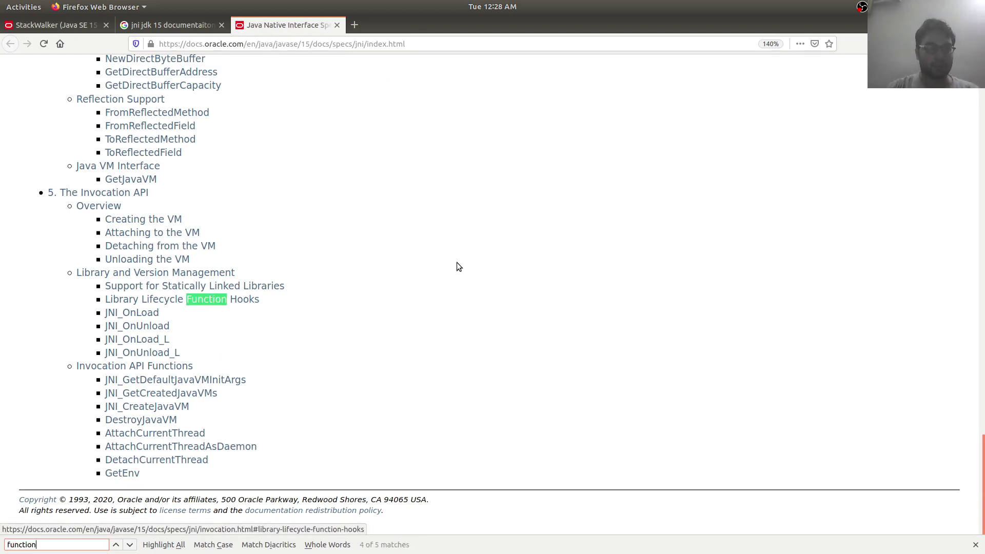
key("Return")
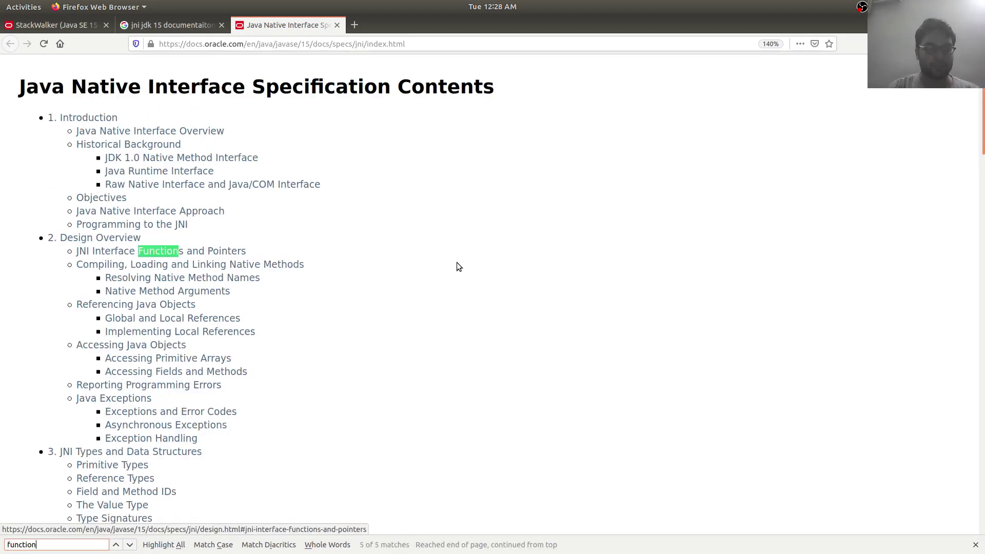
key("Return")
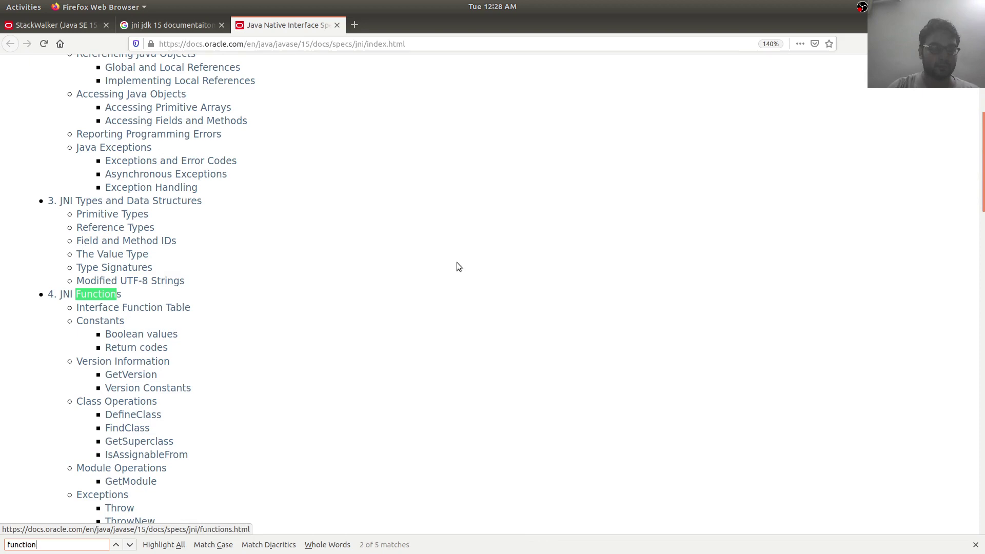
scroll(457, 266, "down", 3)
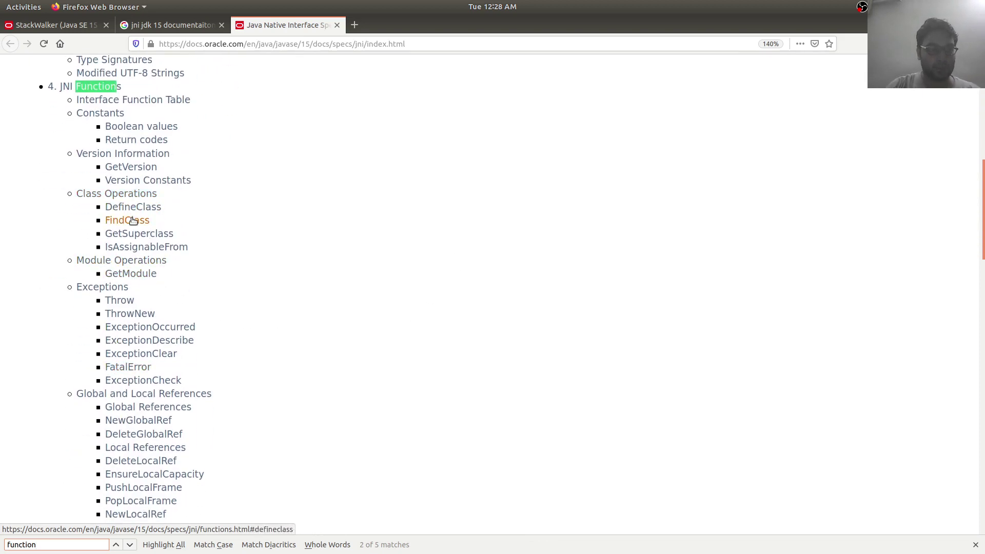
scroll(128, 231, "down", 2)
scroll(100, 331, "down", 2)
scroll(115, 331, "down", 1)
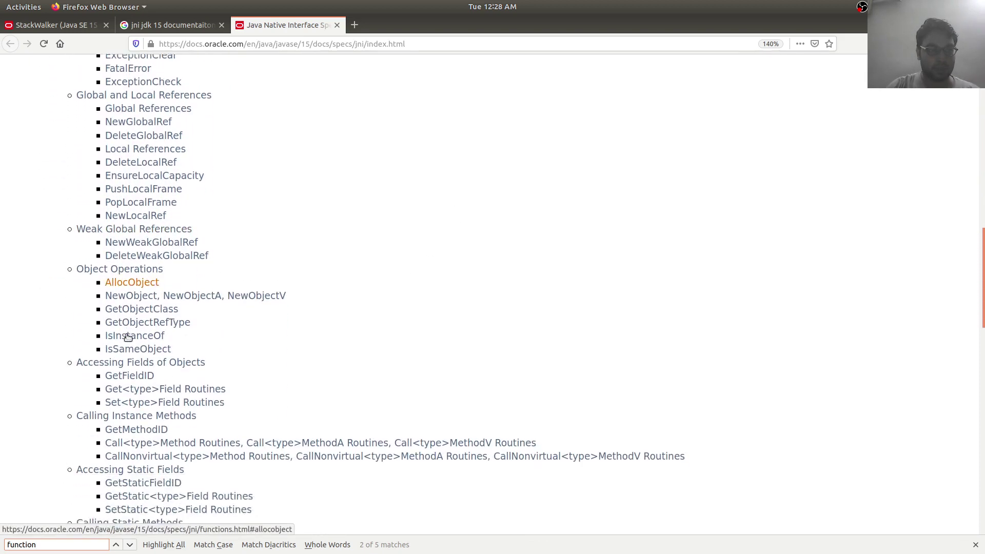
scroll(128, 338, "down", 2)
scroll(129, 339, "down", 2)
scroll(135, 342, "down", 1)
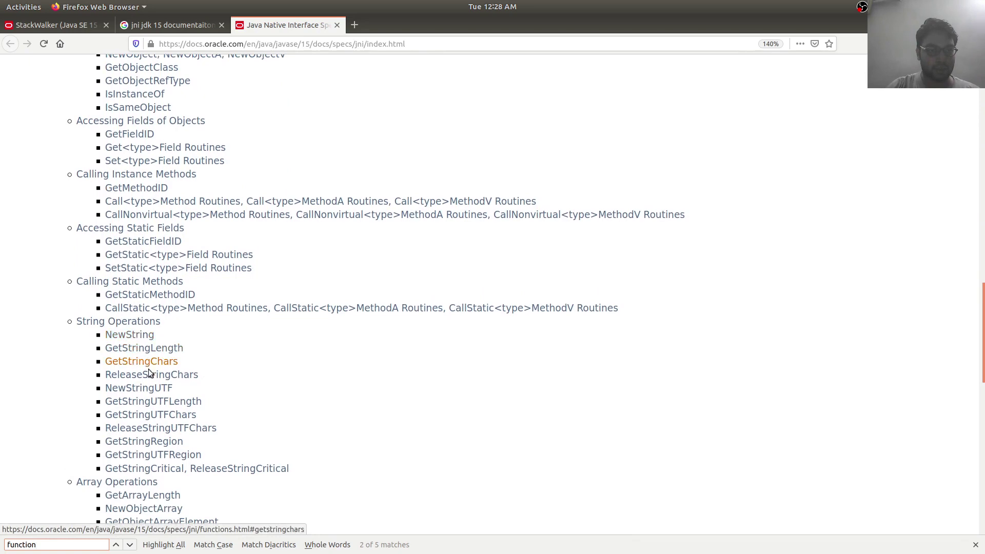
Step: Open the GetStringUTF string-operation entry in a new tab and select GetStringUTFChars
middle_click(146, 400)
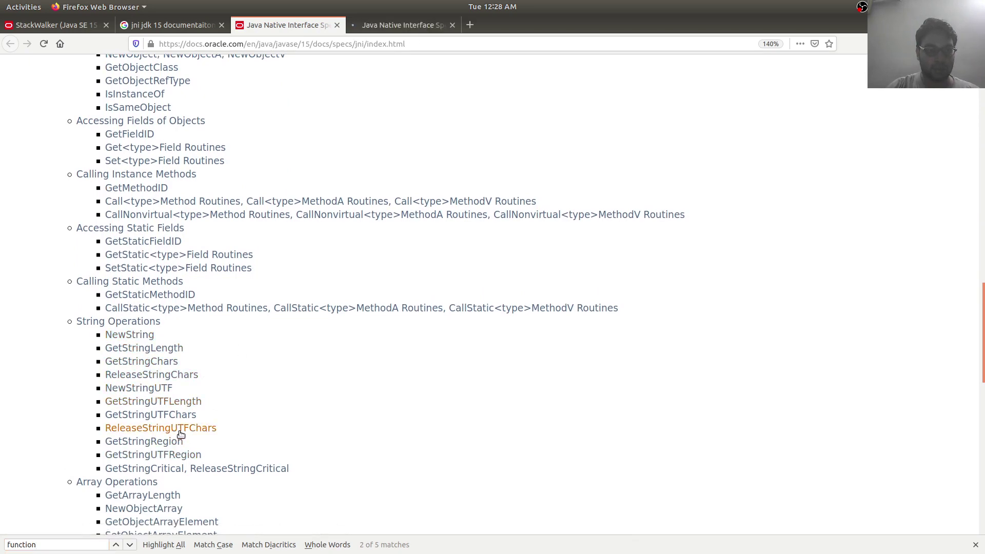
left_click(384, 24)
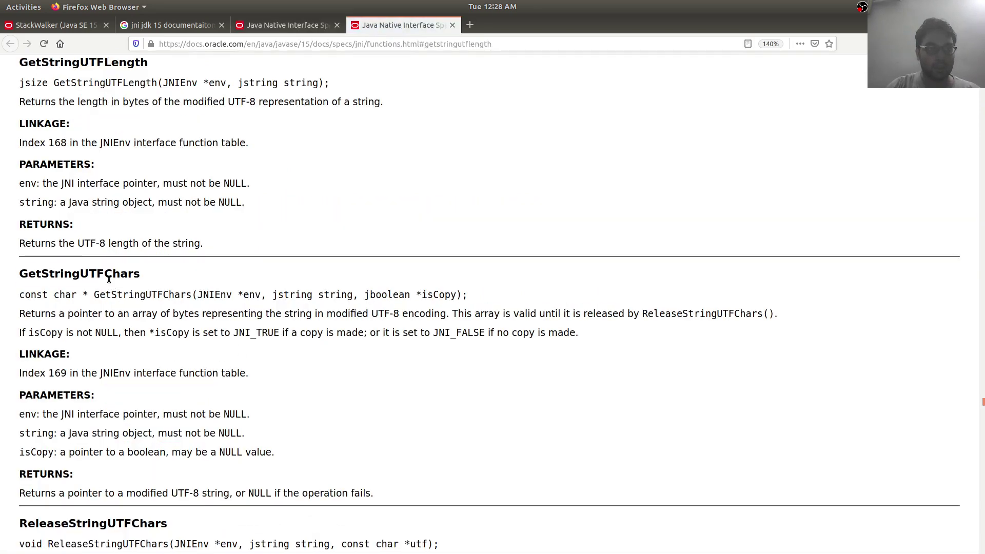
double_click(128, 273)
Step: Finish the myName line as (*env)->GetStringUTFChars(env, name, 0); and save with :w
key("alt+Tab")
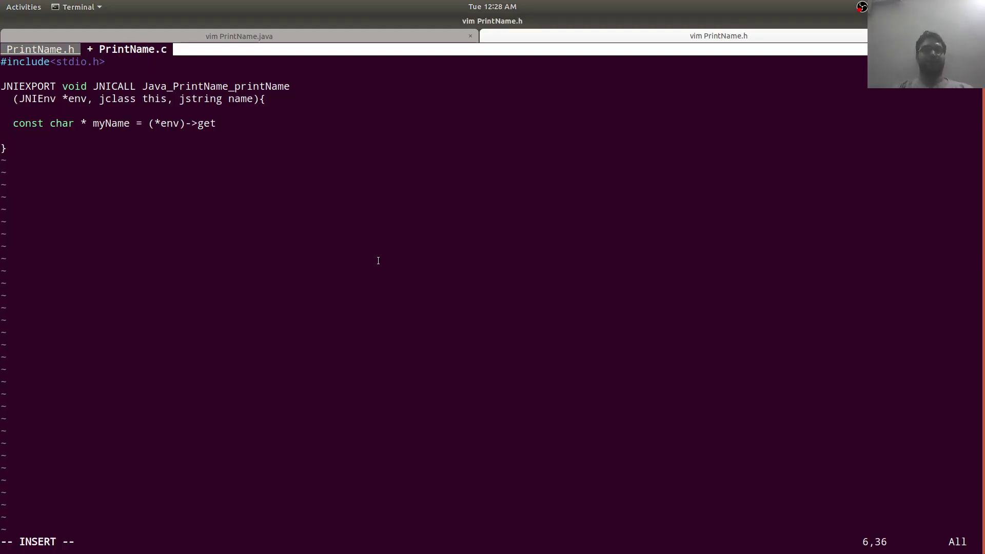
type("\\")
key("BackSpace")
key("BackSpace")
key("BackSpace")
key("BackSpace")
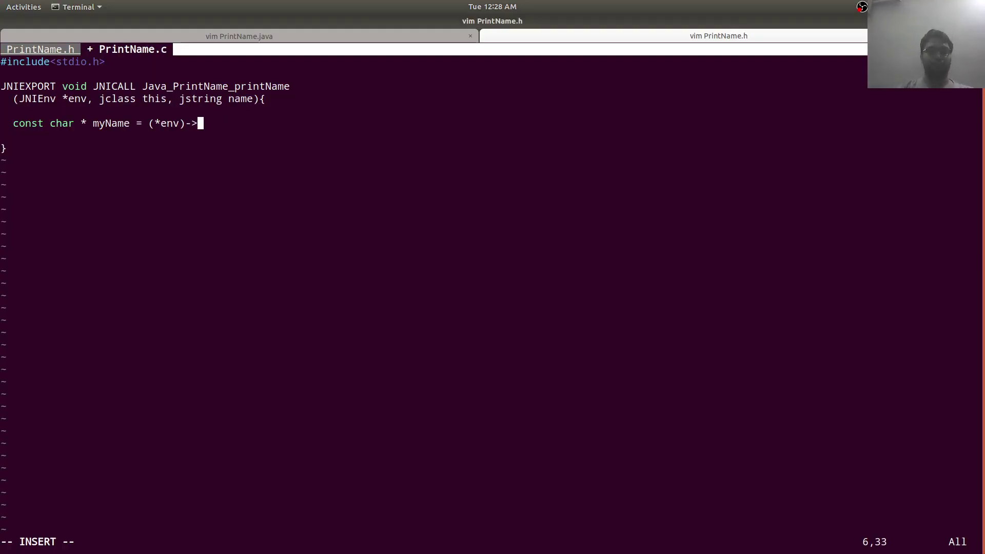
type("s")
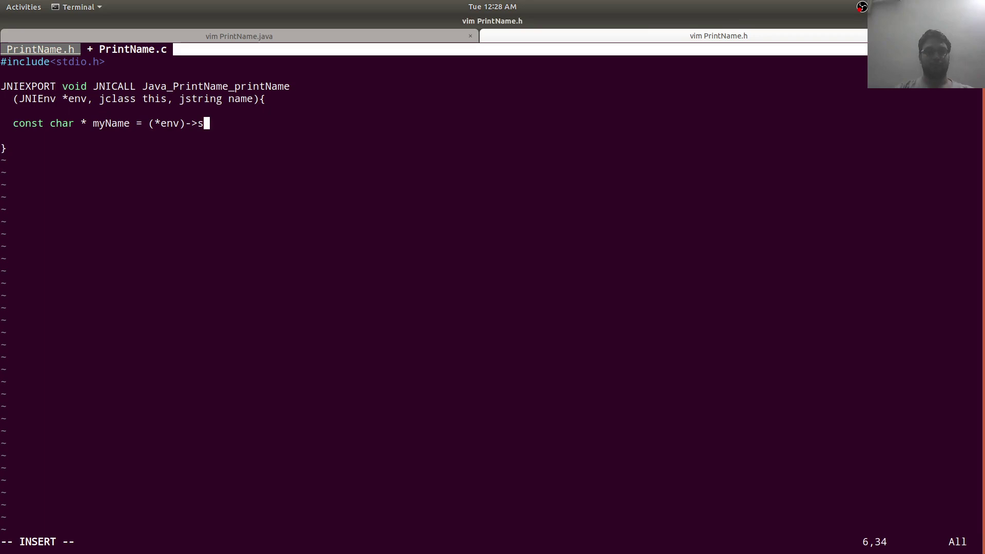
key("BackSpace")
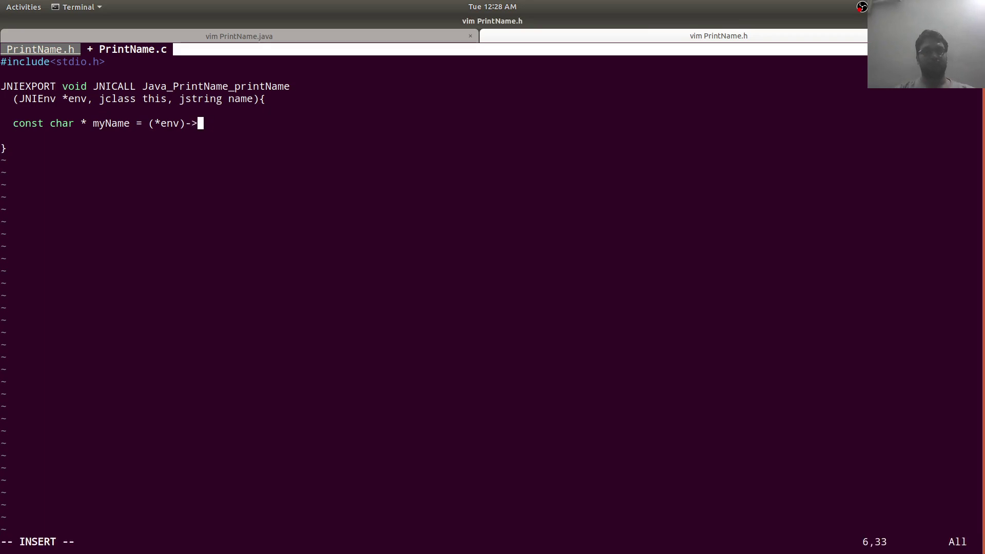
type("GetString")
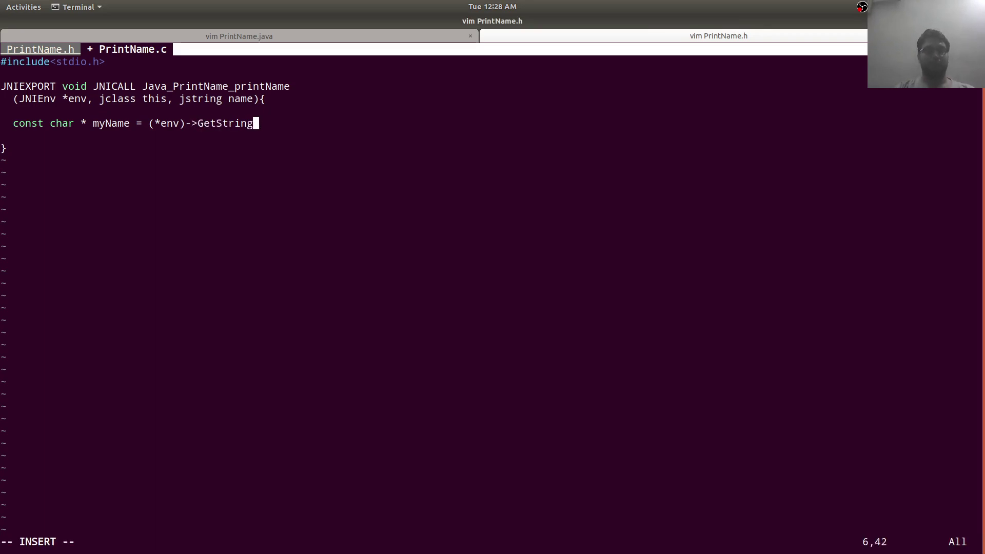
type("UTFChar")
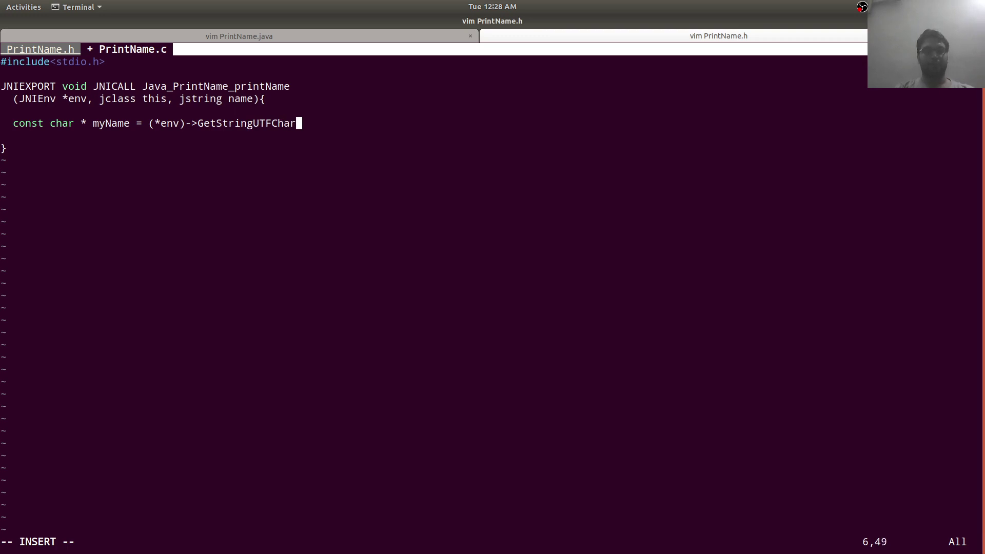
type("s(env")
type(", ")
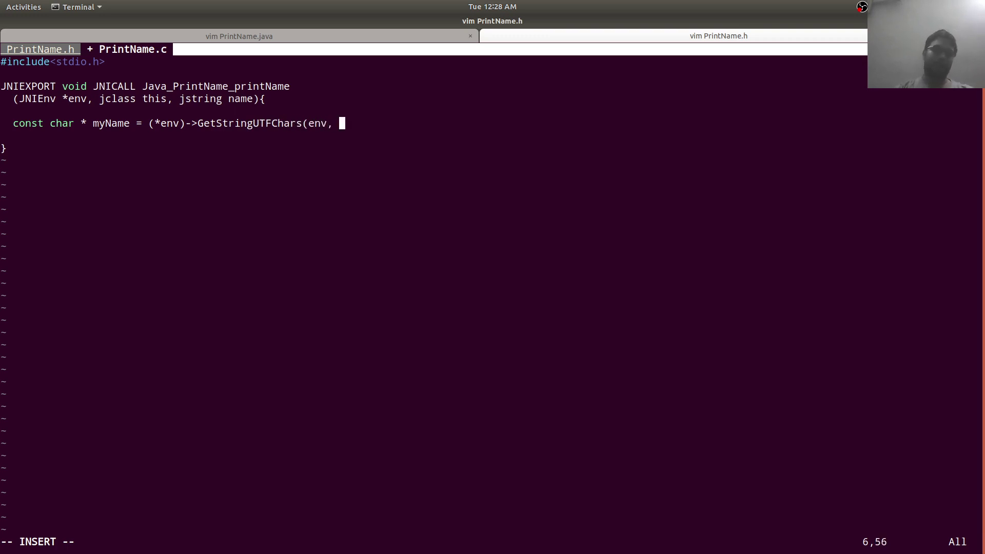
type("name")
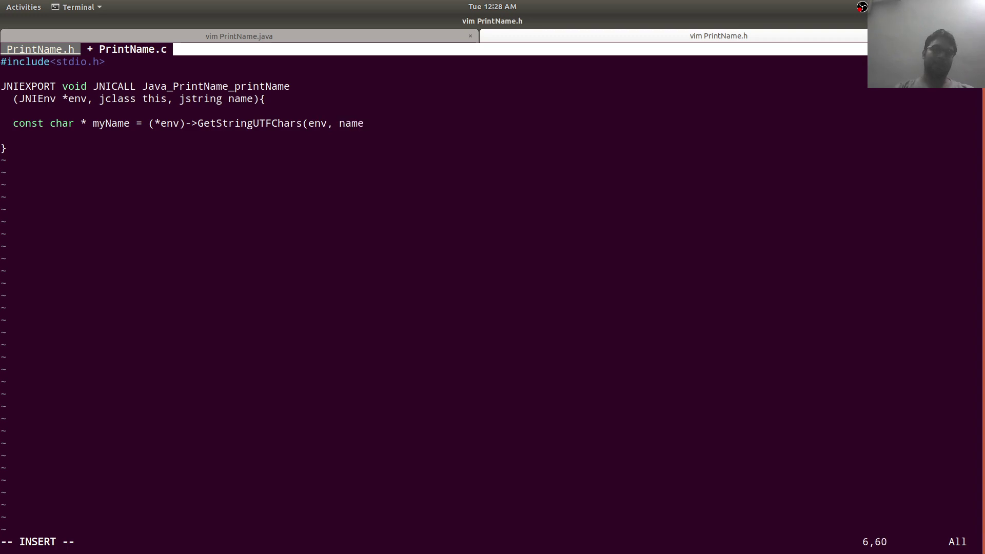
type(", 0)")
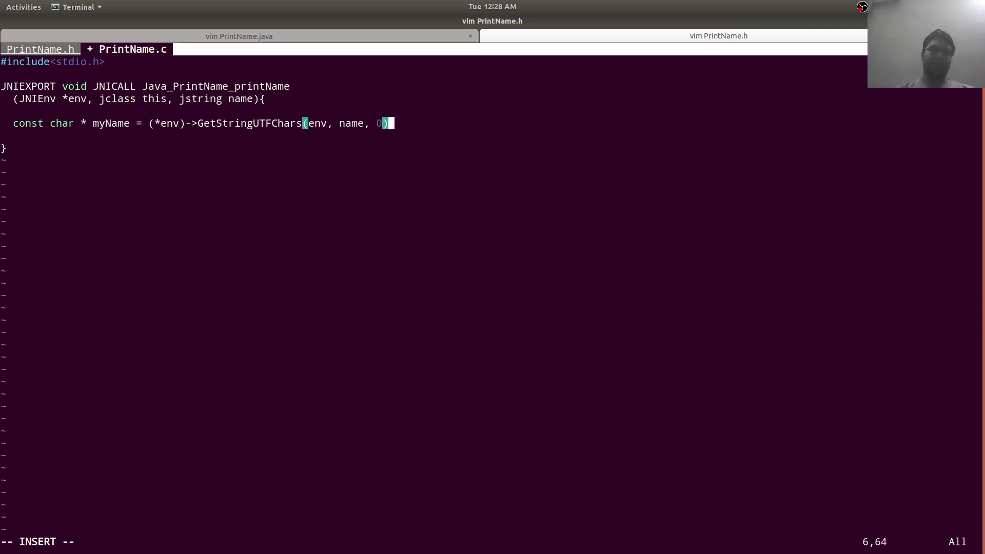
type(";")
key("Escape")
type(":w")
key("Return")
Step: Check the GetStringUTFChars signature line in the JNI docs, then return to Vim
key("alt+Tab")
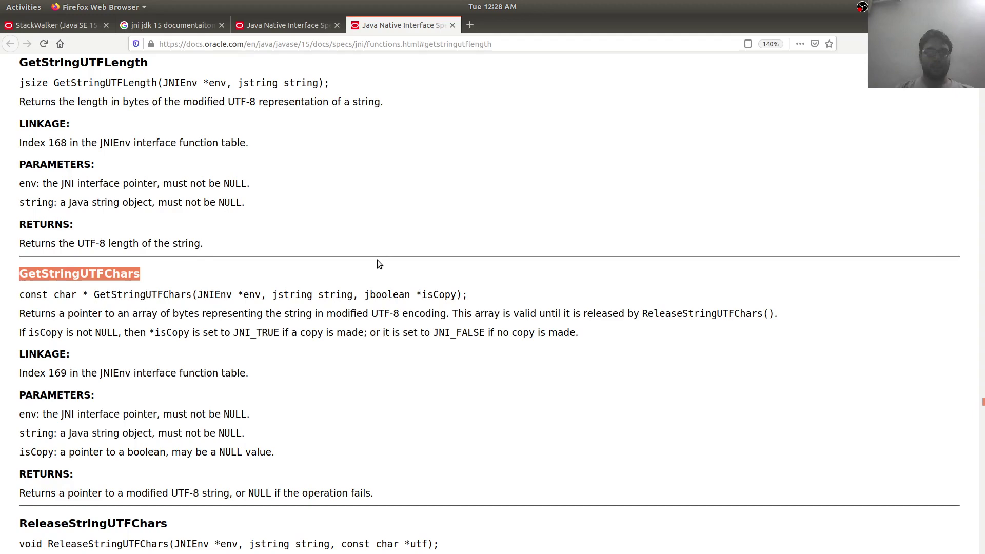
double_click(336, 292)
left_click(337, 292)
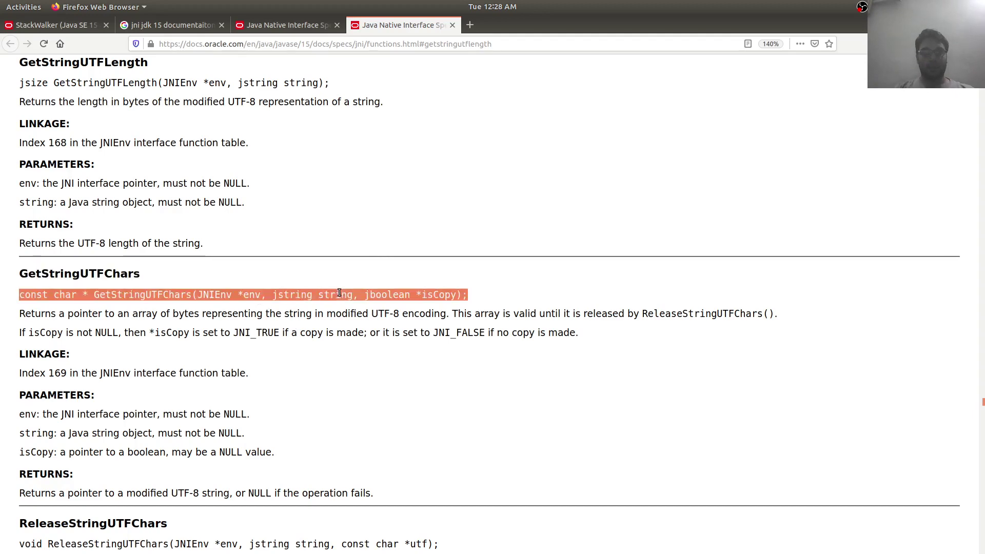
double_click(340, 293)
triple_click(338, 293)
key("alt+Tab")
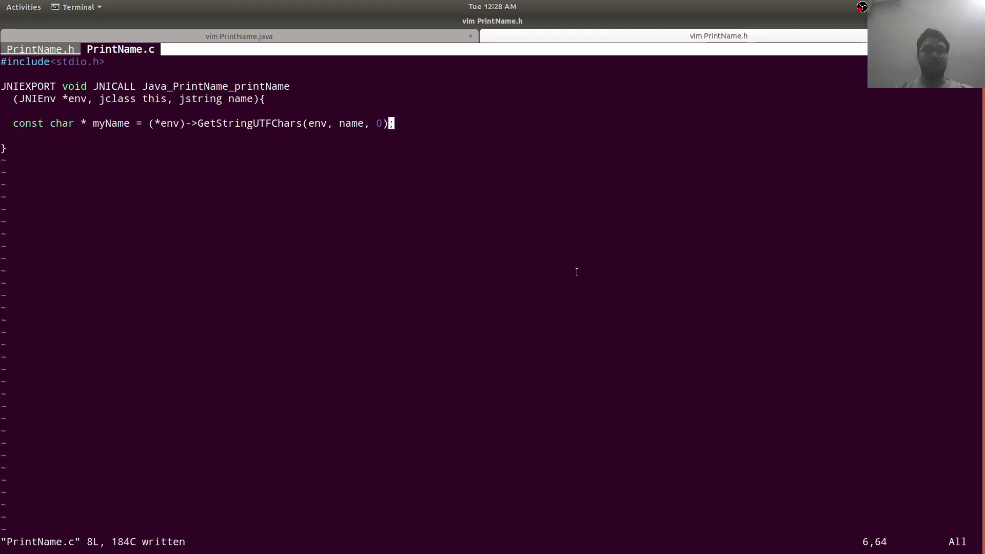
type(":w")
Step: Save, then open a line below myName and begin the (*env)->ReleaseStringUTFChars call
key("Return")
key("o")
key("Return")
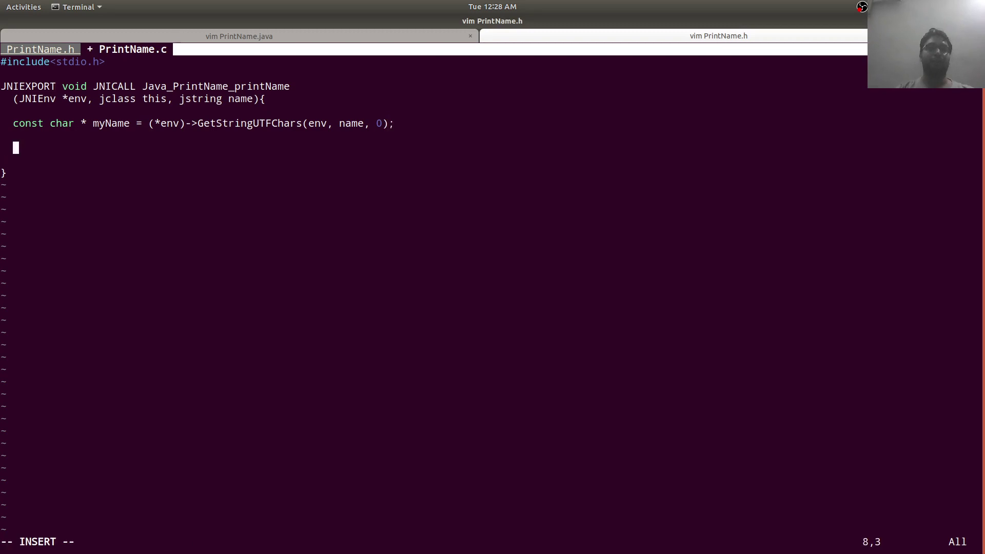
type("(")
key("BackSpace")
type("(")
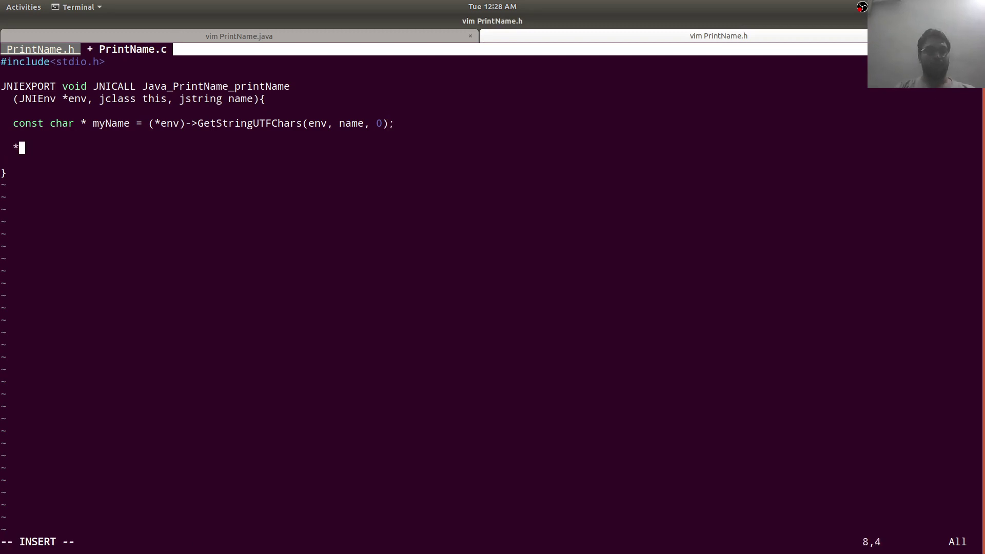
key("BackSpace")
type("(*e")
type("nv)->re")
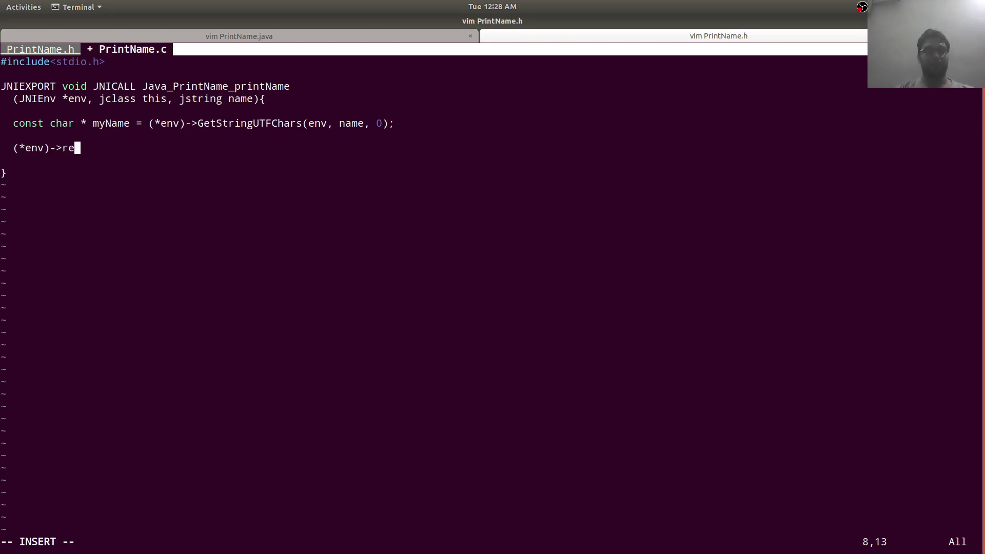
key("BackSpace")
key("BackSpace")
type("Rele")
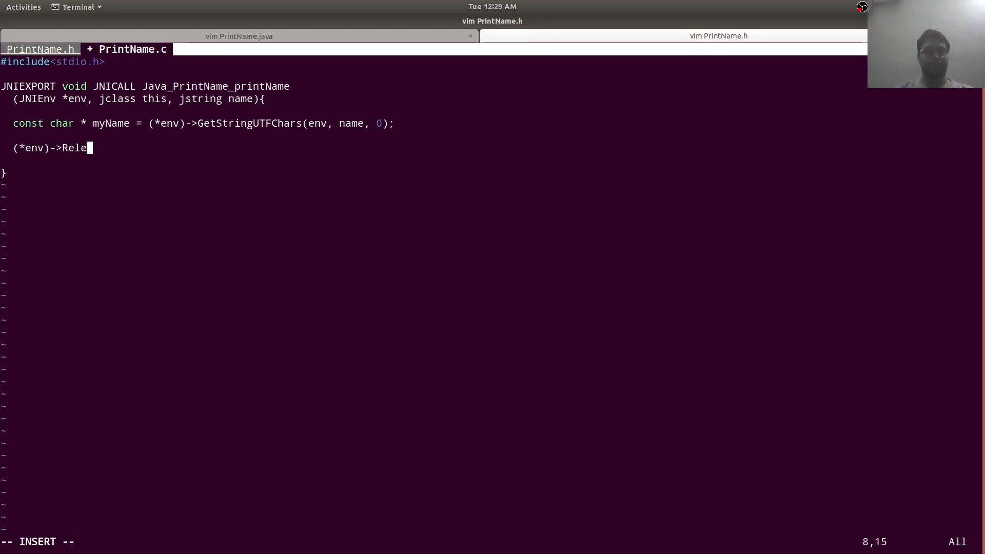
Step: Confirm ReleaseStringUTFChars arguments in the docs, complete it with (env, name, myName), and save
key("alt+Tab")
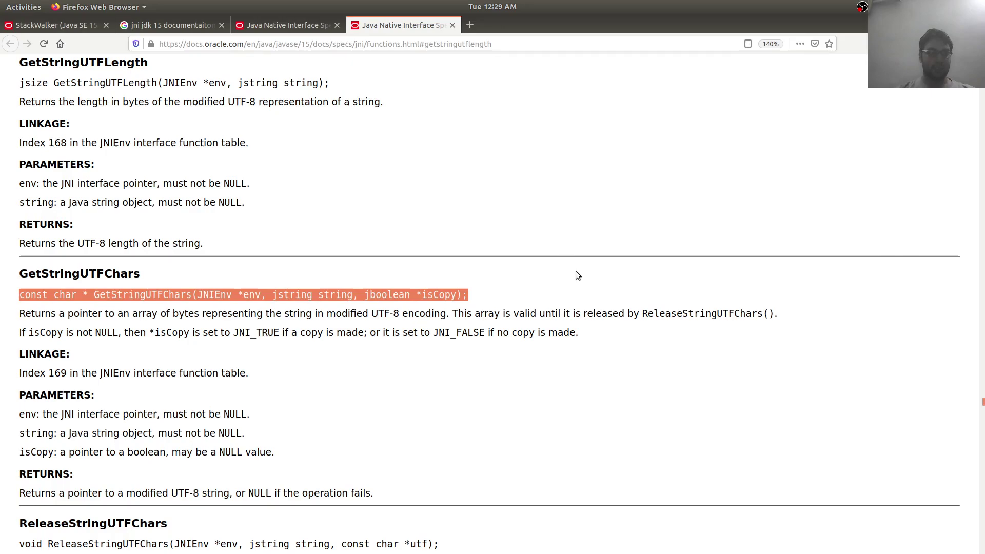
scroll(575, 274, "down", 5)
double_click(138, 279)
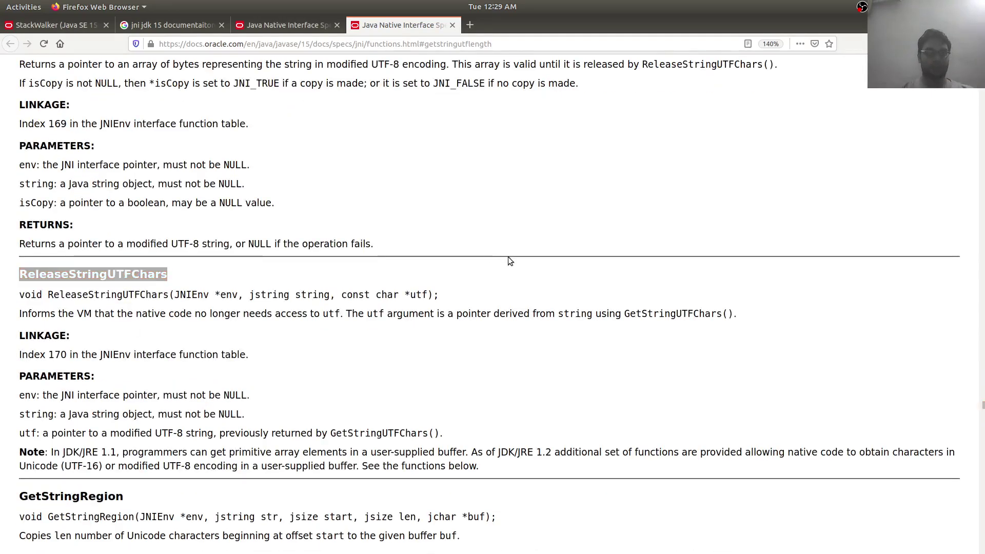
key("alt+Tab")
type("aseS")
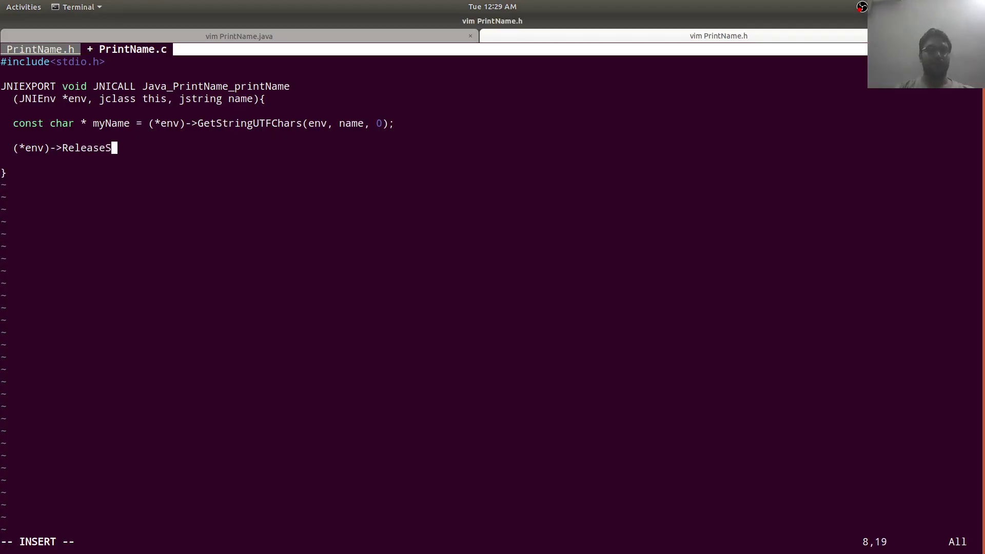
type("tringUTFC")
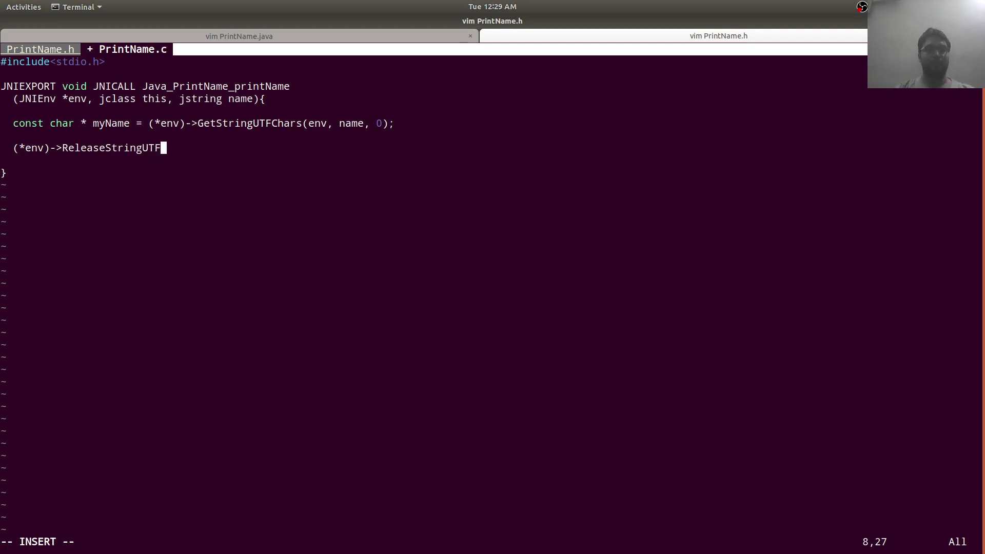
type("hars(e")
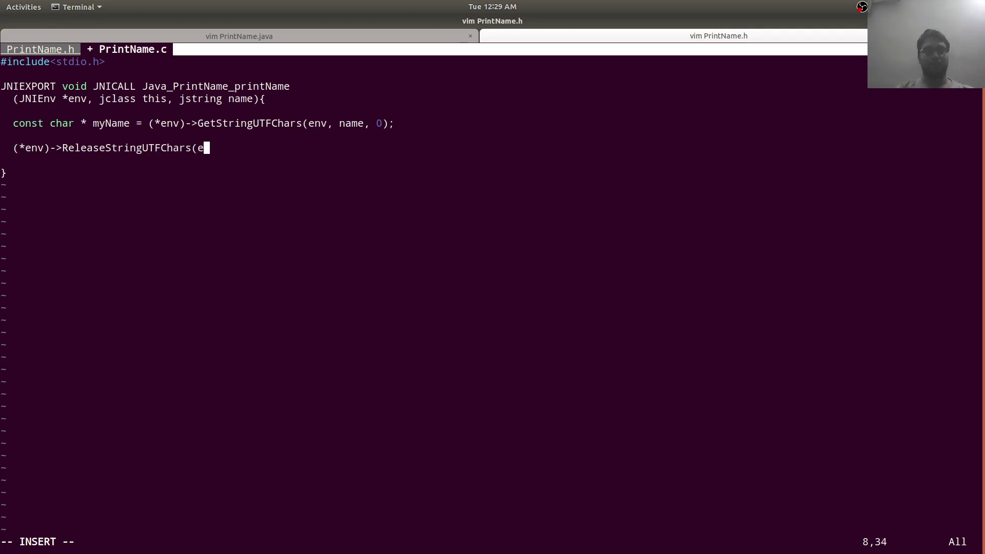
type("nv, name")
key("alt+Tab")
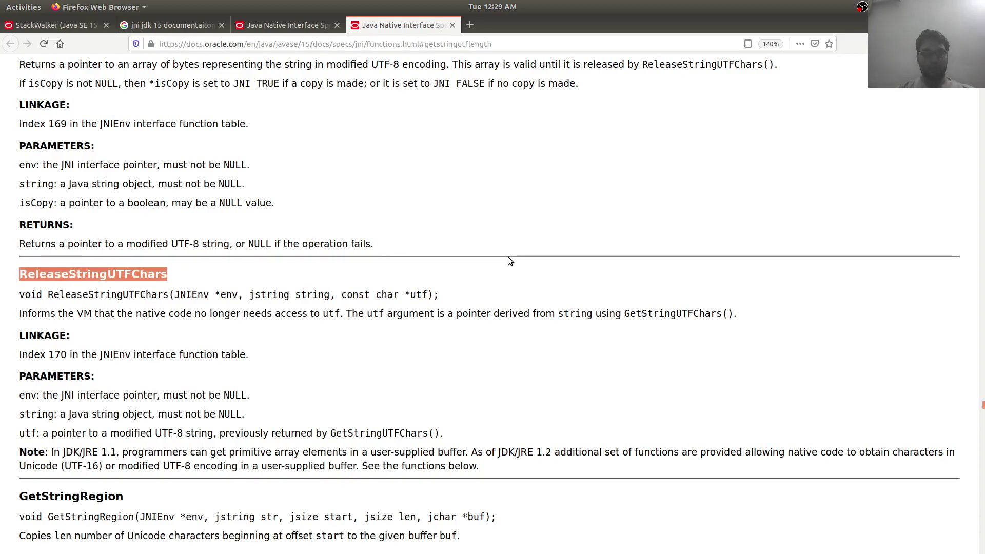
key("alt+Tab")
type("m")
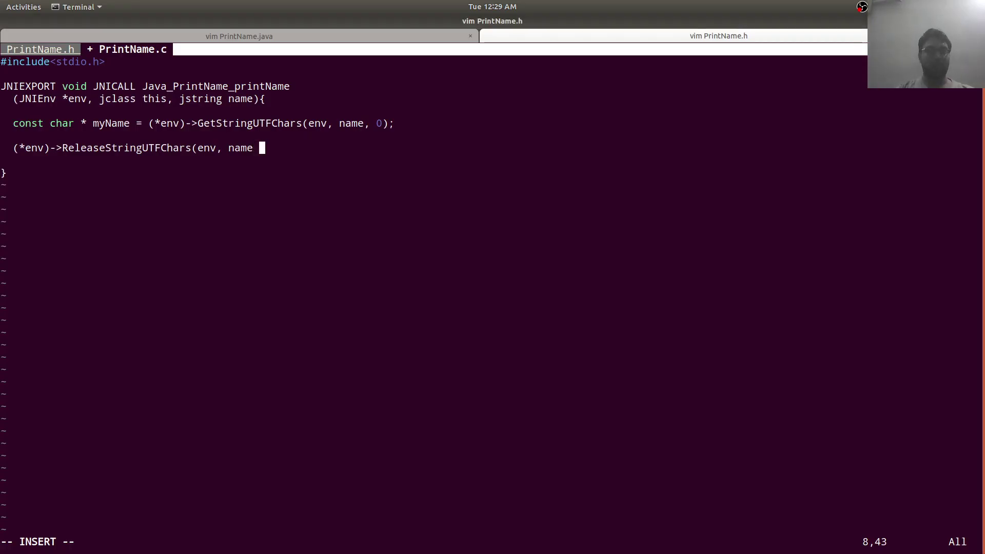
type("yN")
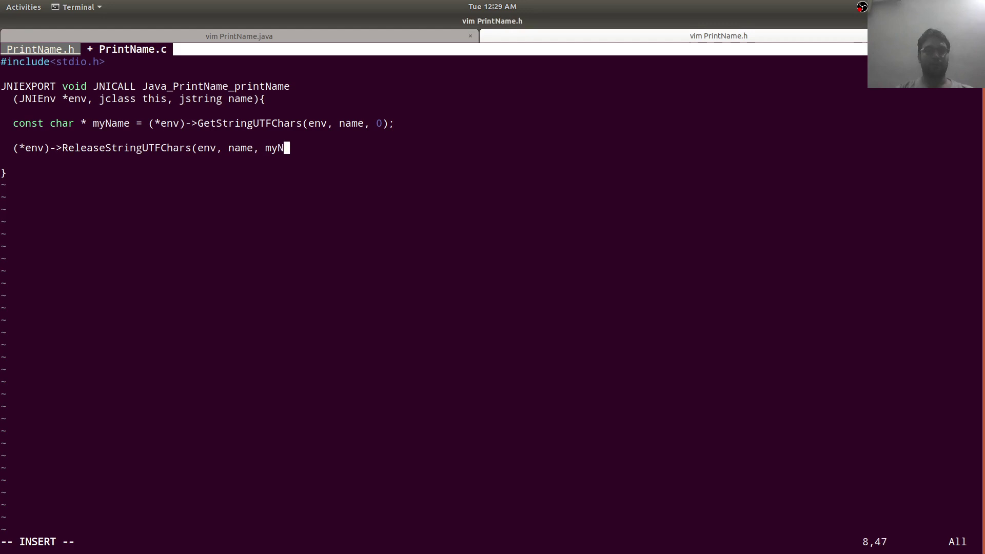
type("mae")
key("BackSpace")
key("BackSpace")
type("ame)")
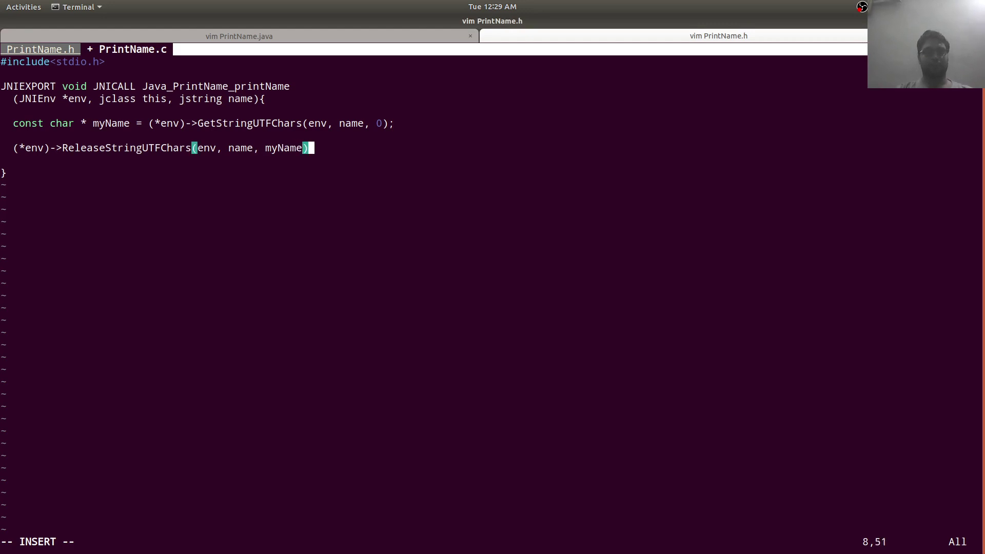
type(";")
key("Escape")
type(":w")
key("Return")
type("k")
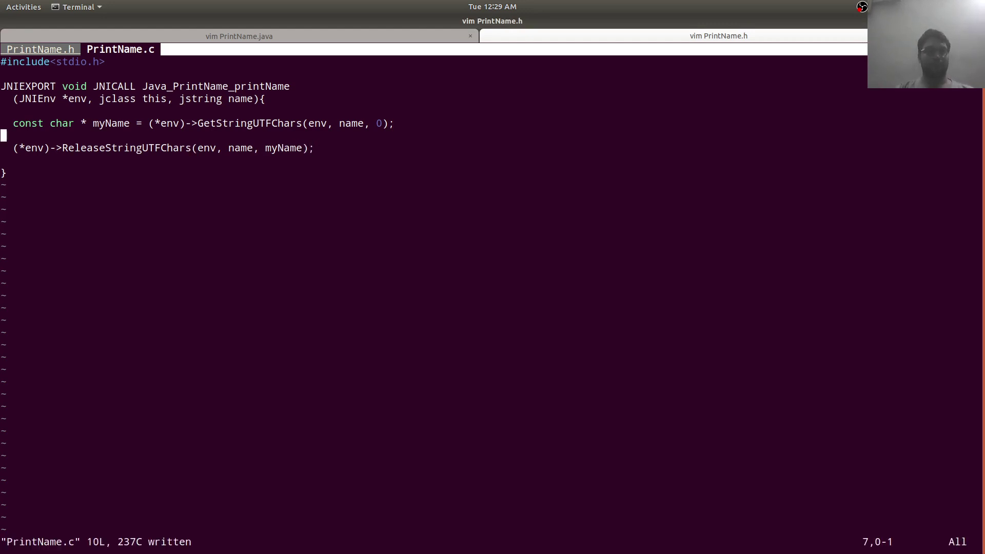
type("i   ")
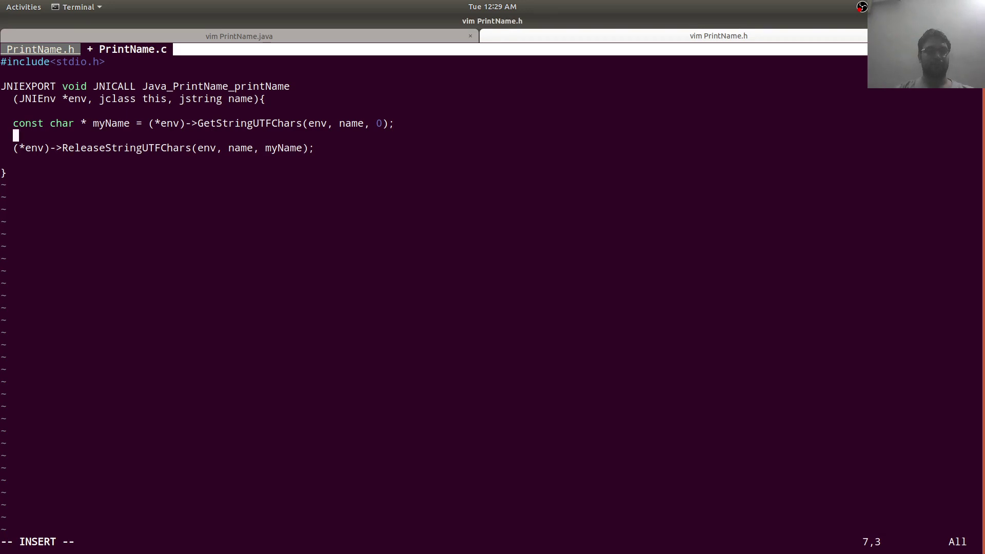
type("printf(\"")
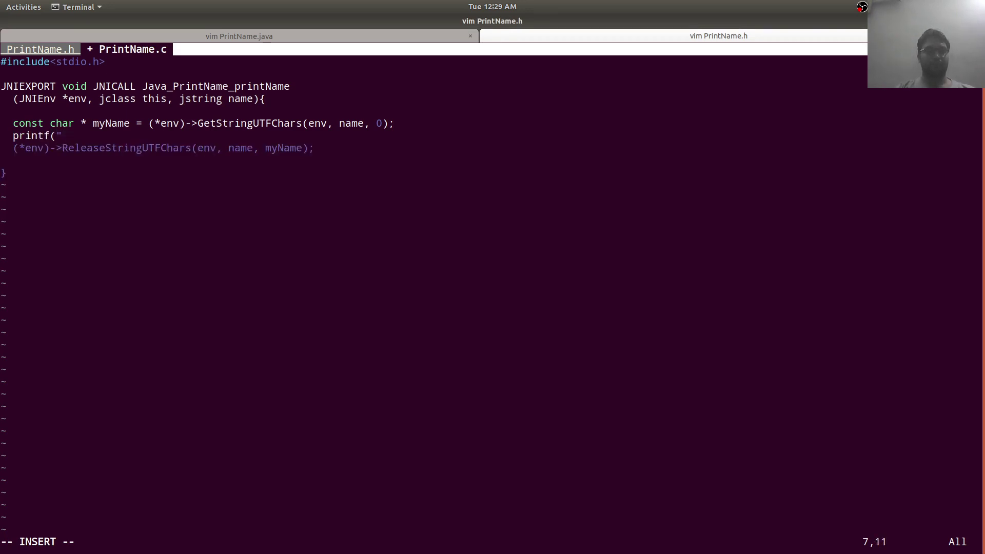
type("My Nam")
type("e is :- %")
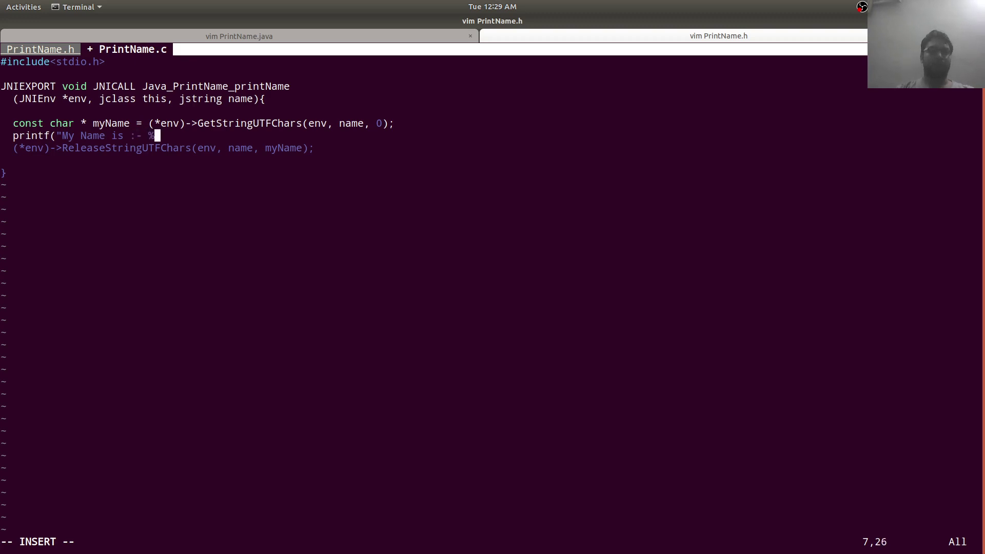
type("s.\\n\"")
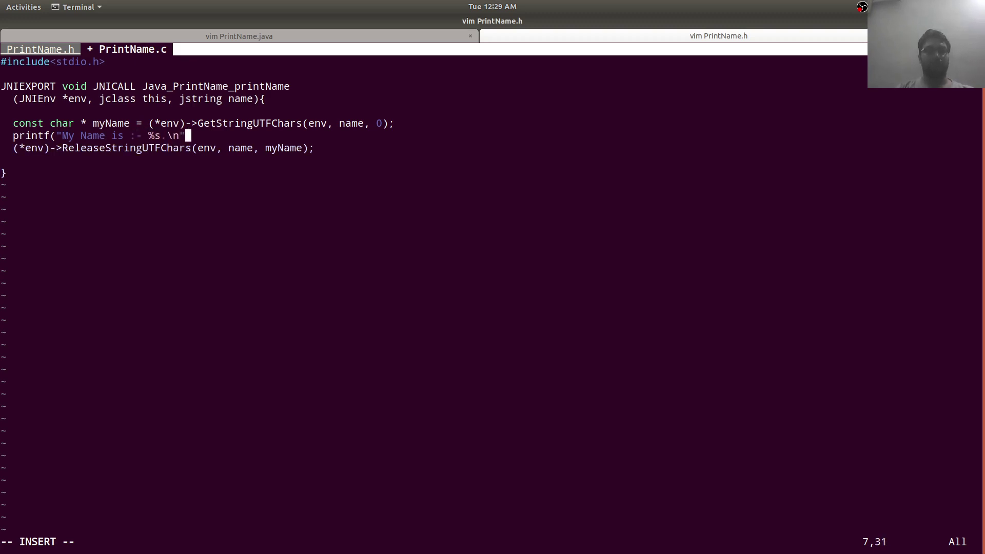
type(",")
type("name);")
Step: Add printf("My Name is :- %s.\n", name); on line 7 and save PrintName.c
key("Escape")
type(":w")
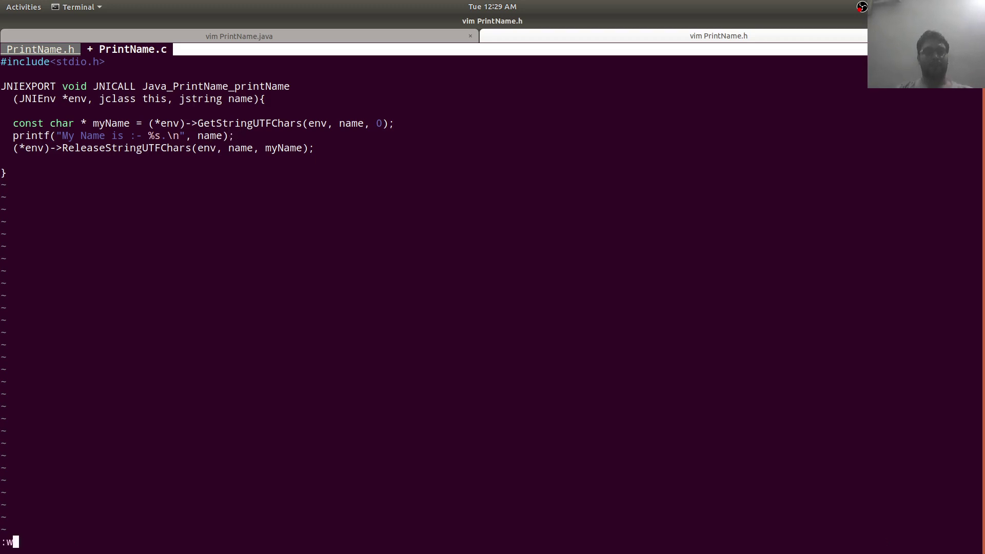
key("Return")
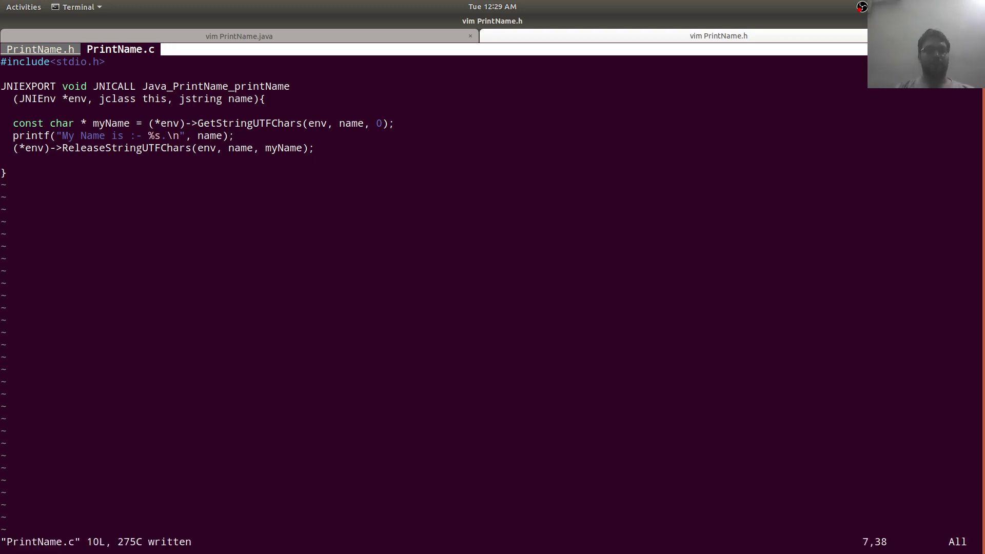
key("k")
key("k")
key("k")
key("k")
type("o#inclue")
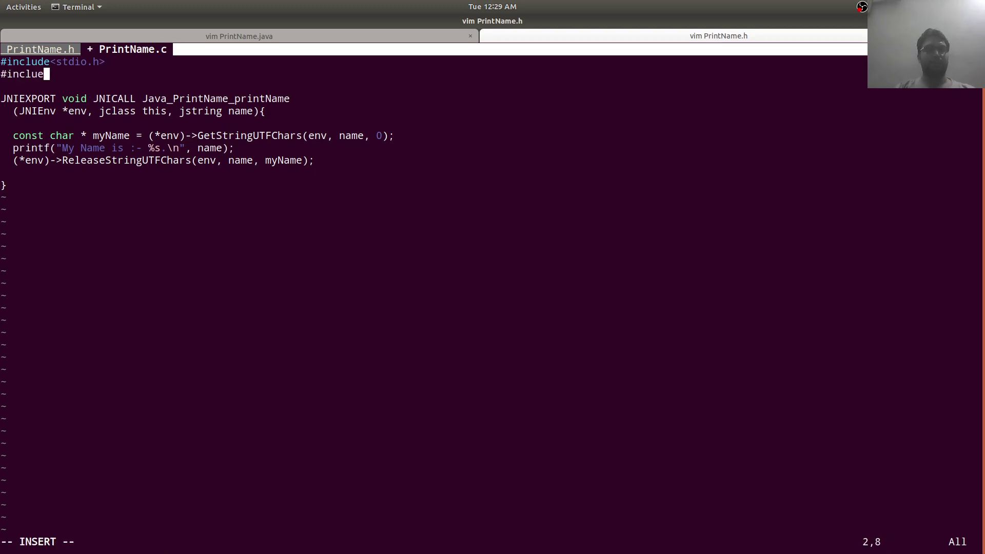
type("d")
Step: Correct the typo in #include "PrintName.h" and save PrintName.c
key("BackSpace")
key("BackSpace")
type("de<")
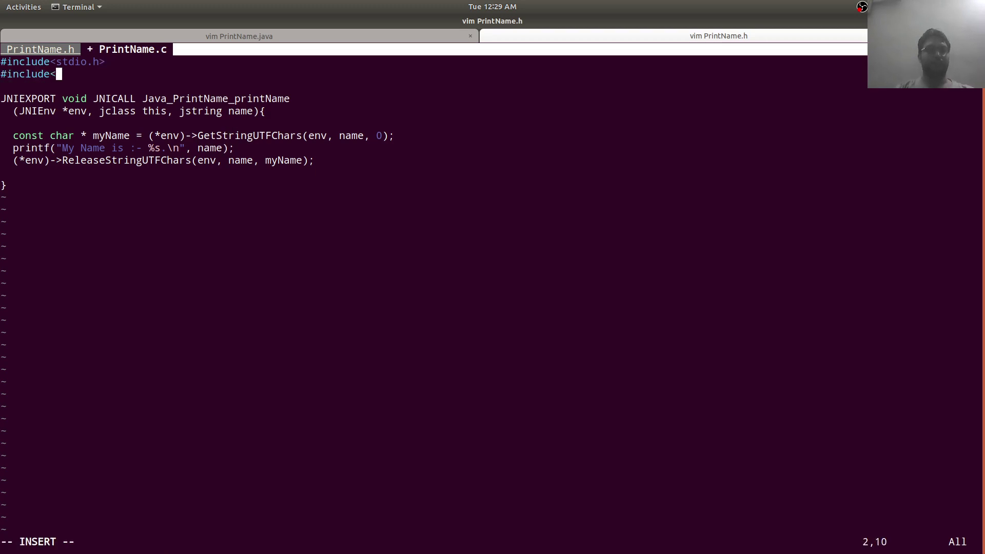
key("BackSpace")
type("\"Print")
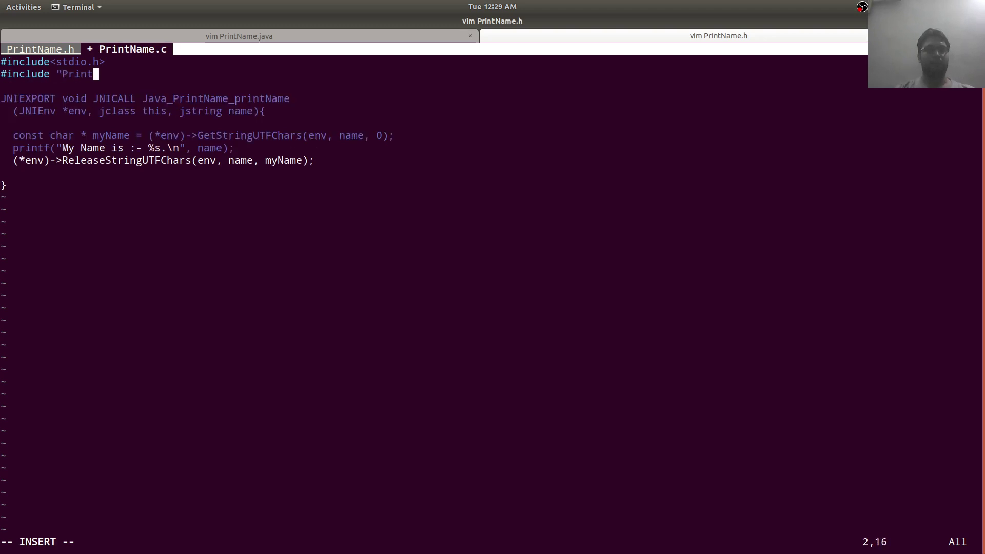
type("Name.h\"")
key("Escape")
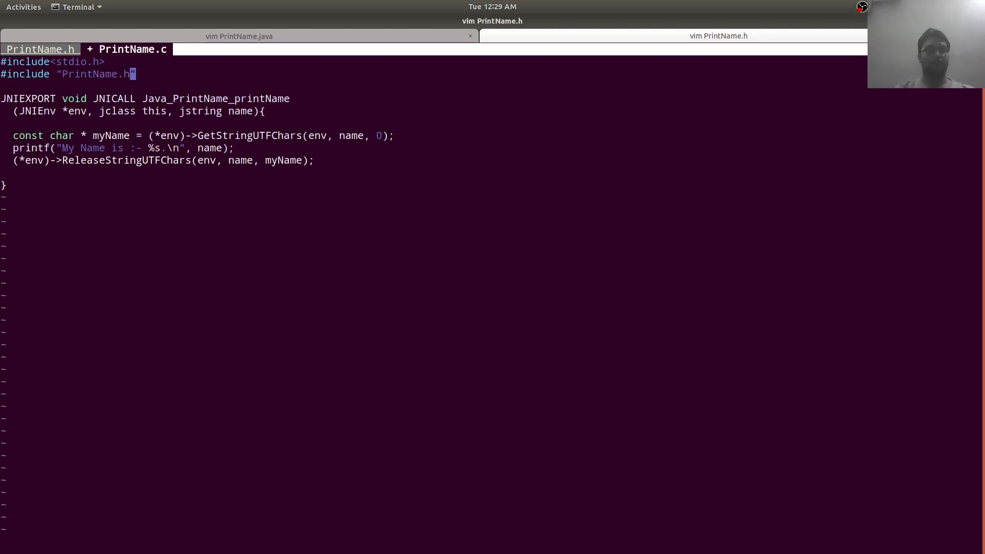
type(":w")
key("Return")
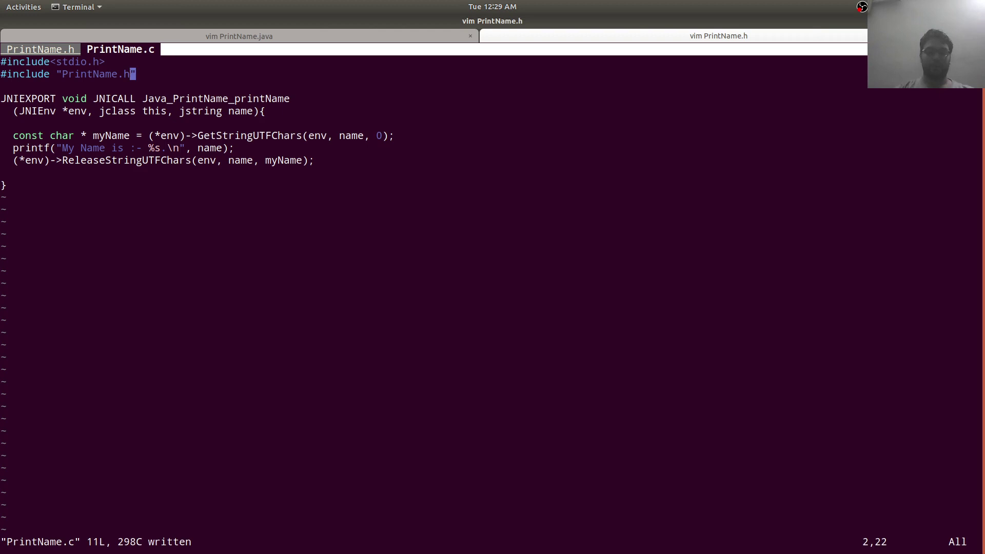
key("ctrl+shift+t")
type("ls")
Step: Run ls in c-code, cancel the gcc line, then list $JAVA_HOME/include and include/linux
key("Return")
type("g")
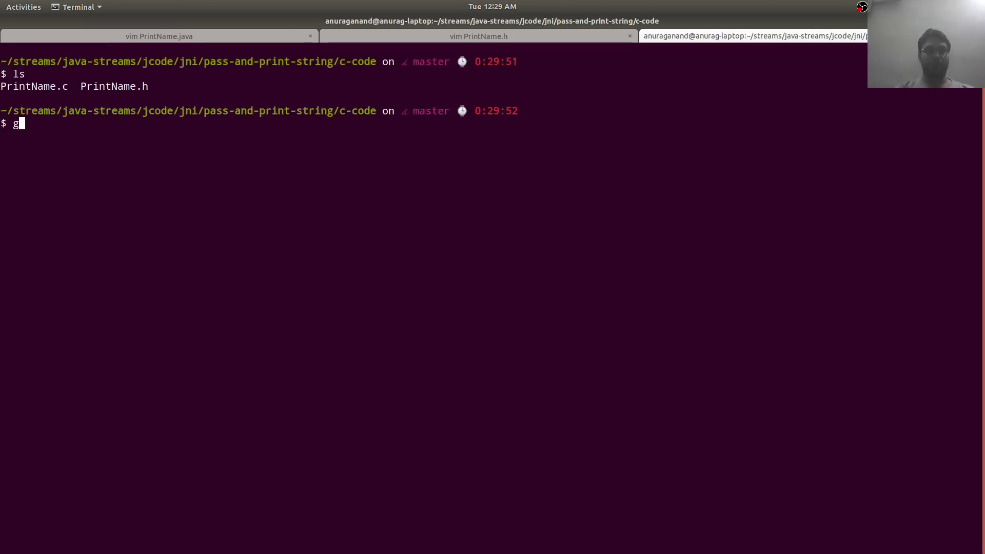
type("cc")
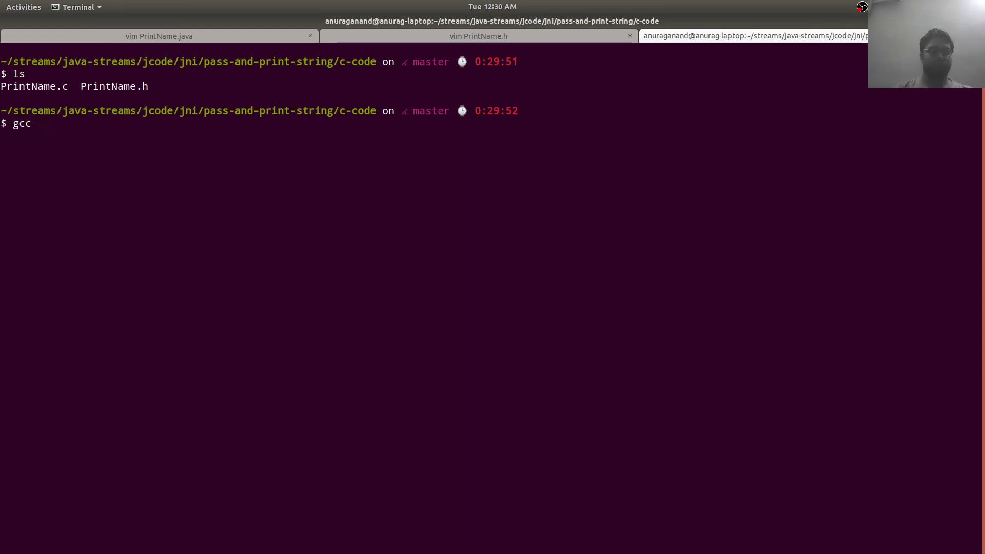
type(" -")
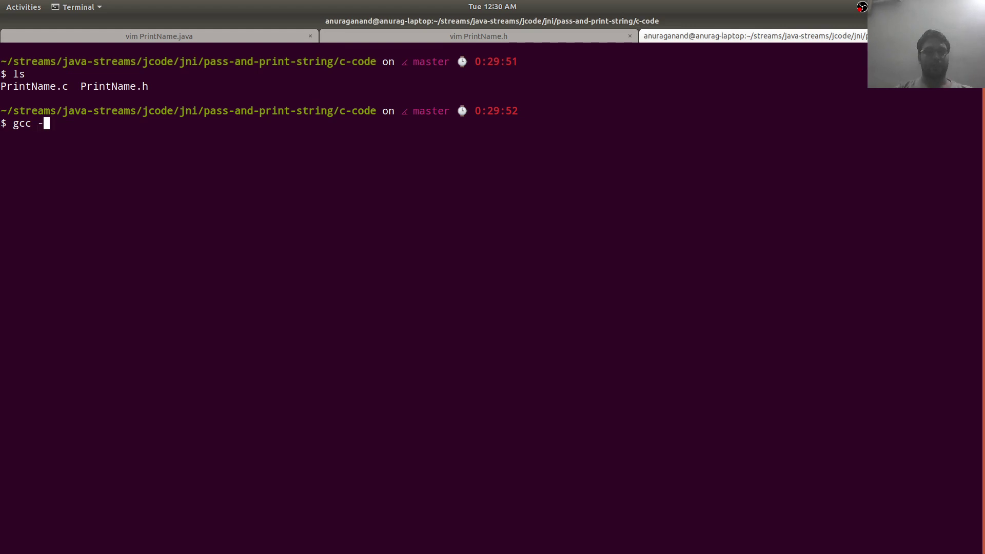
type("fPCI -I")
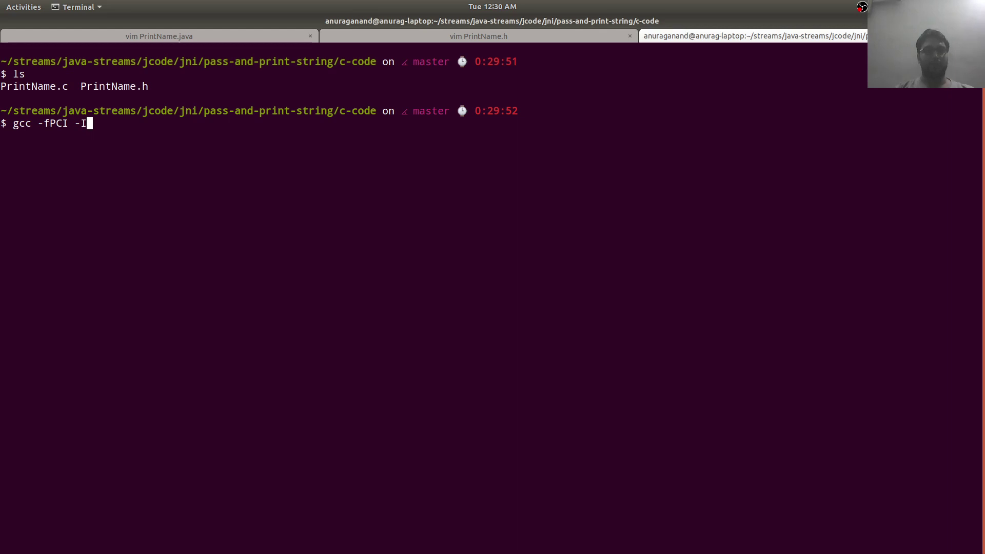
key("ctrl+c")
type("la")
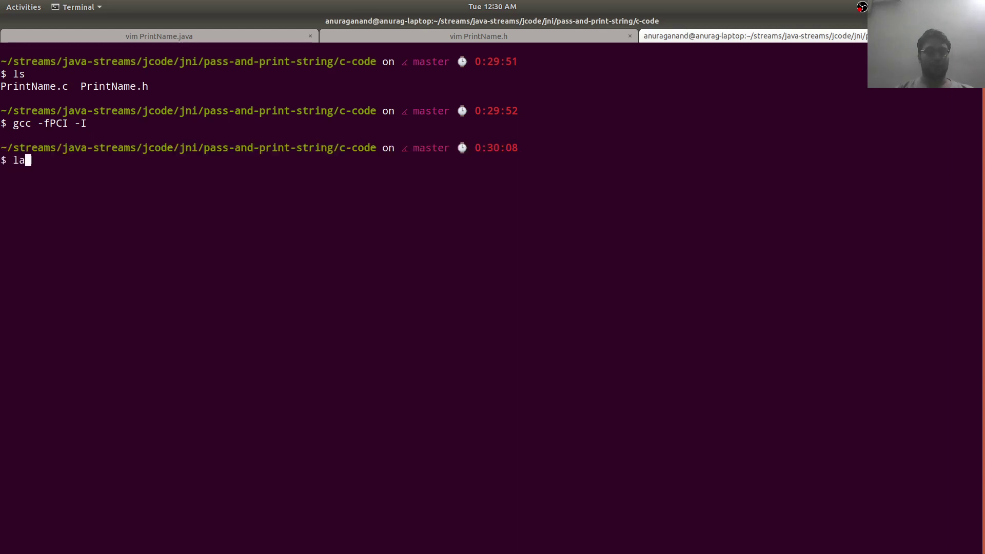
type("s $J")
type("AVA_H")
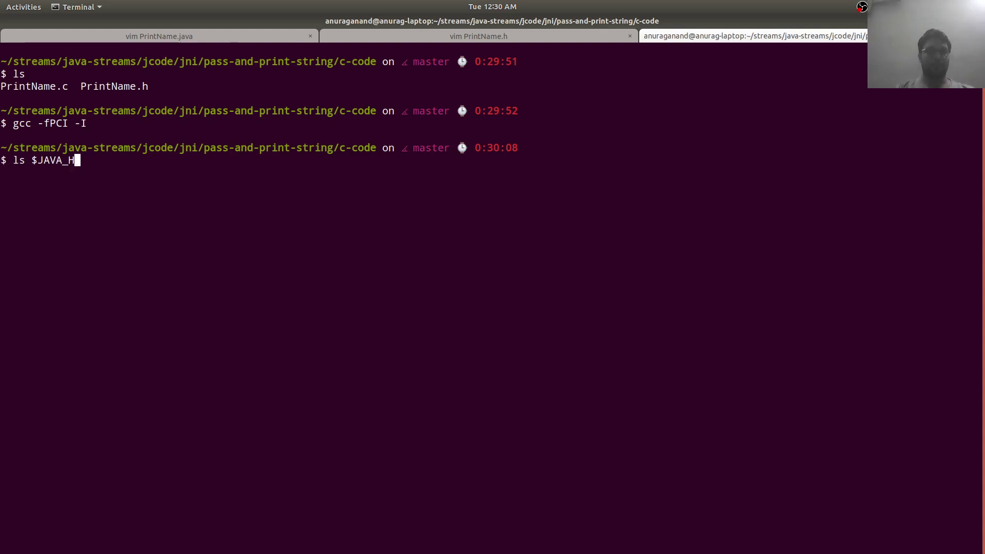
type("OME/include/")
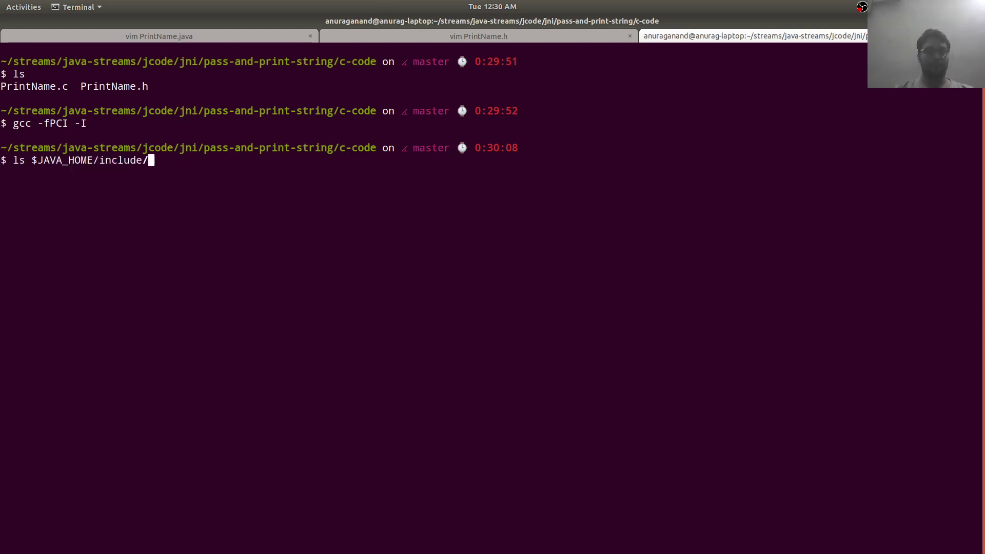
key("Return")
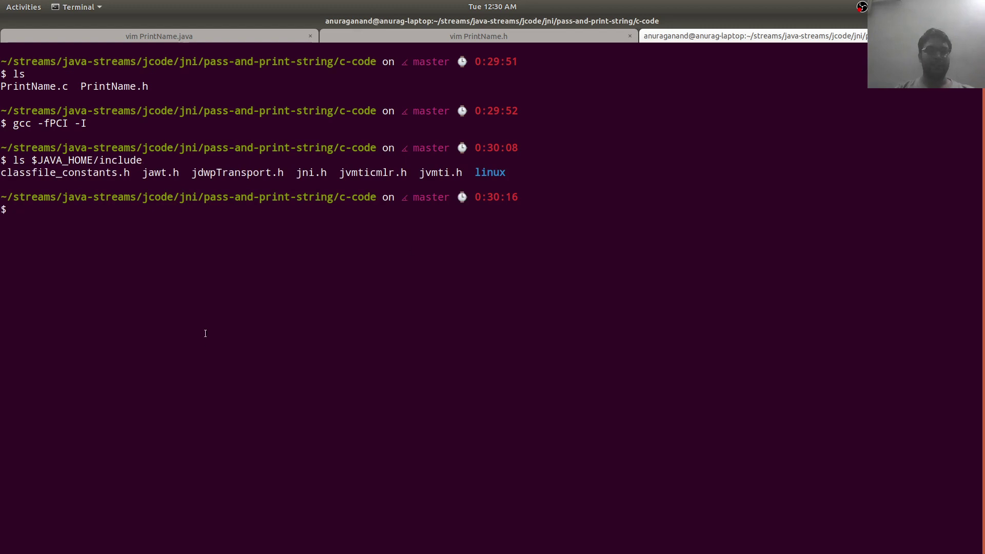
triple_click(238, 176)
left_click(343, 274)
type("ls ")
type("$JAVA")
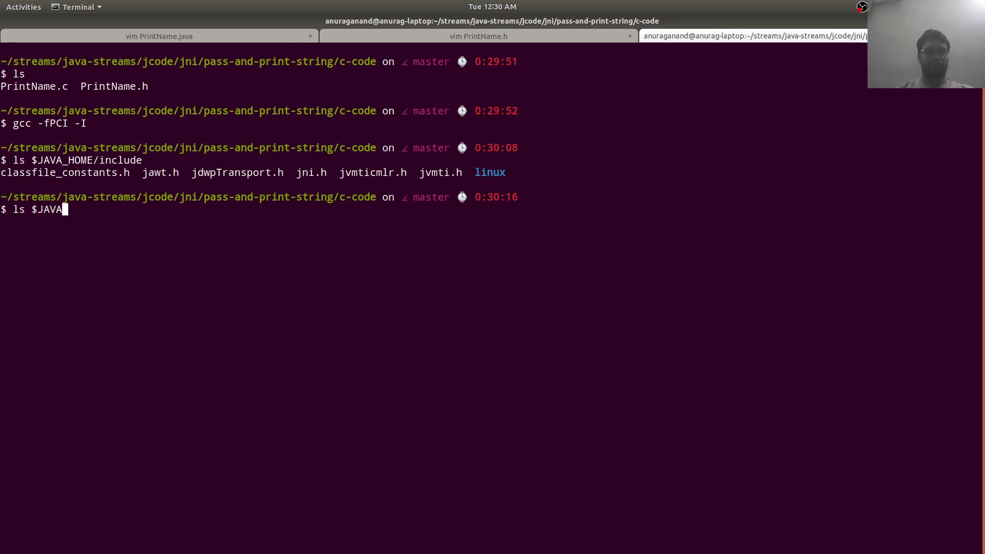
type("_HOME")
type("/")
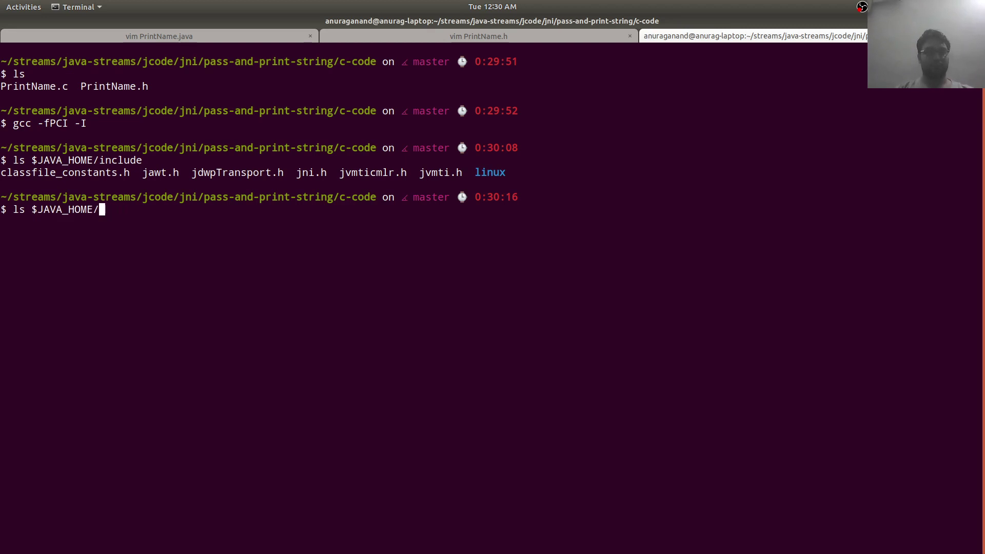
type("incl")
key("Tab")
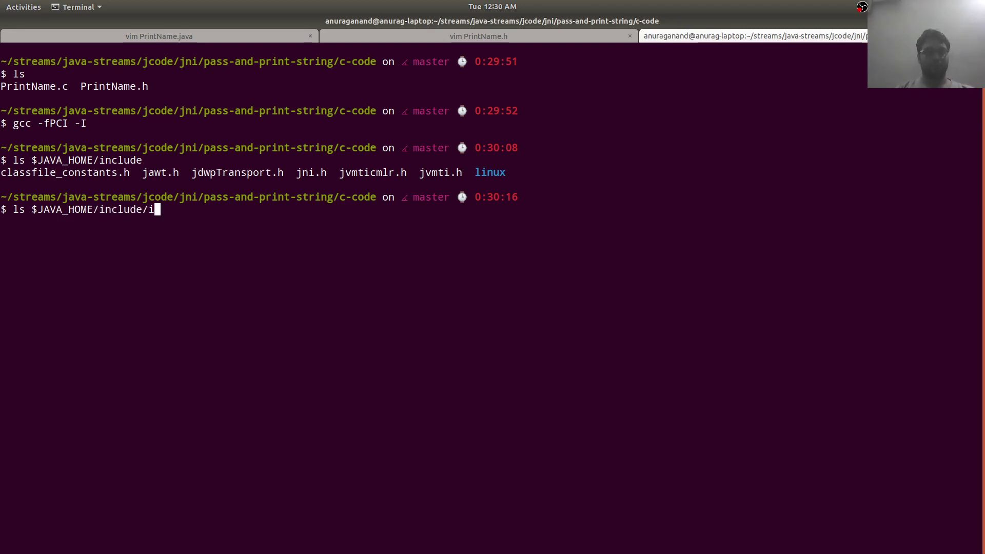
type("linux/")
key("Return")
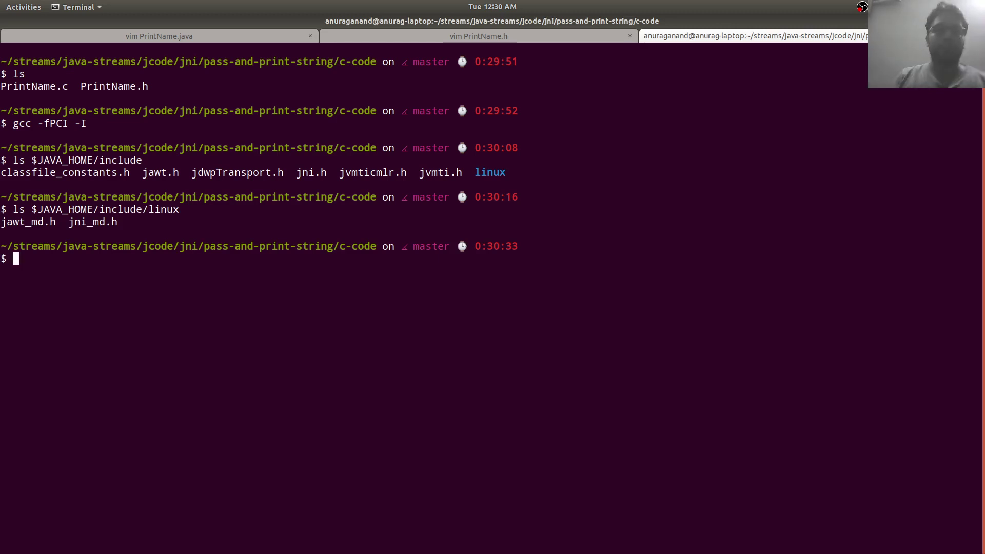
type("gcc ")
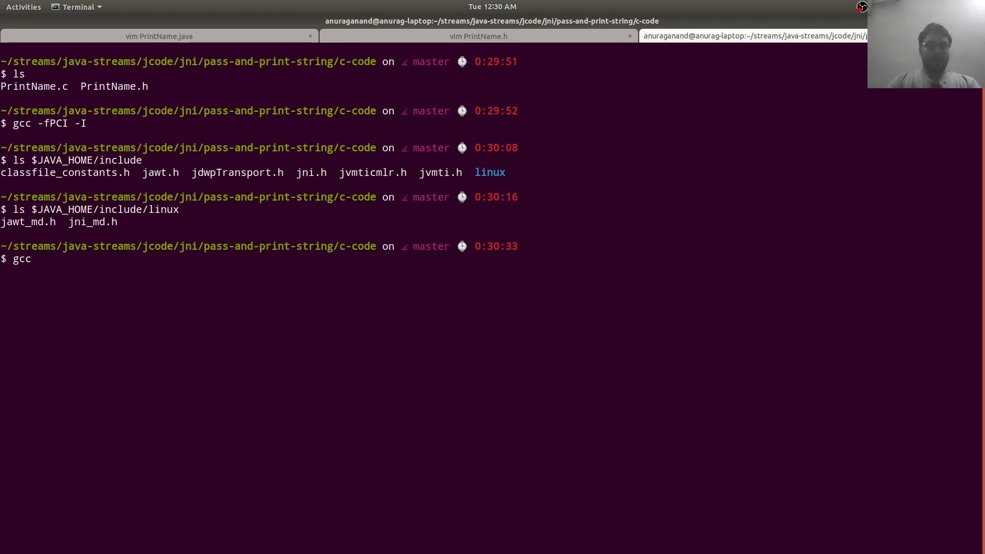
type("-f")
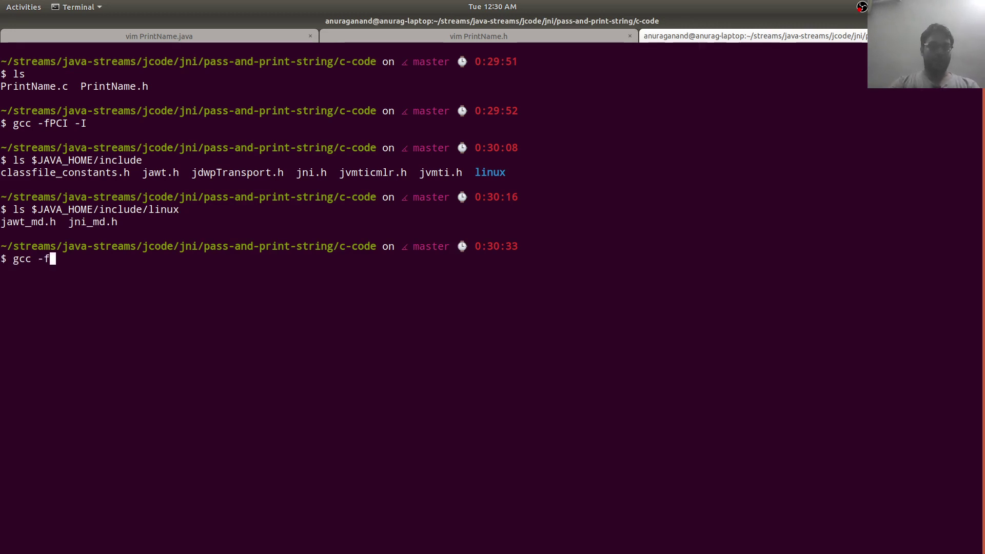
type("PCI ")
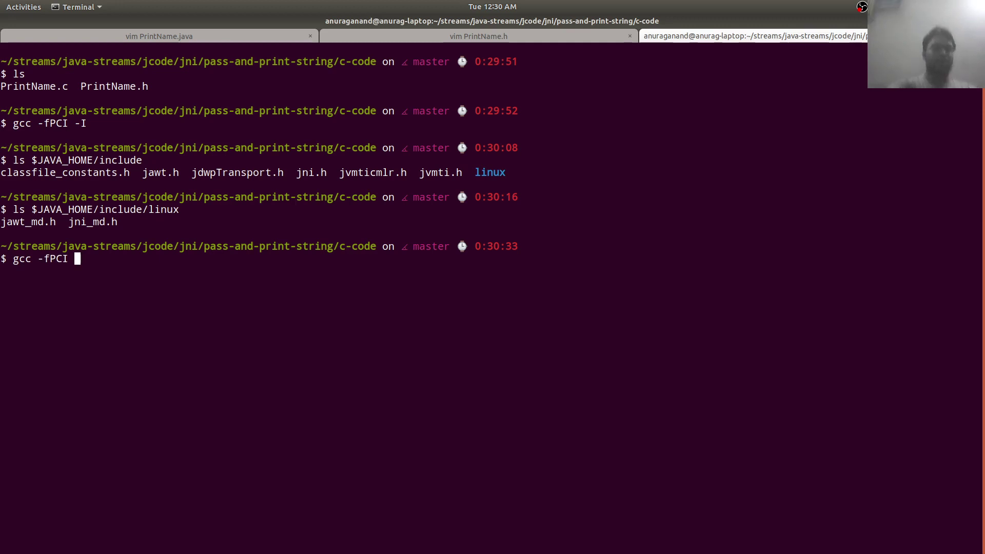
type("-I")
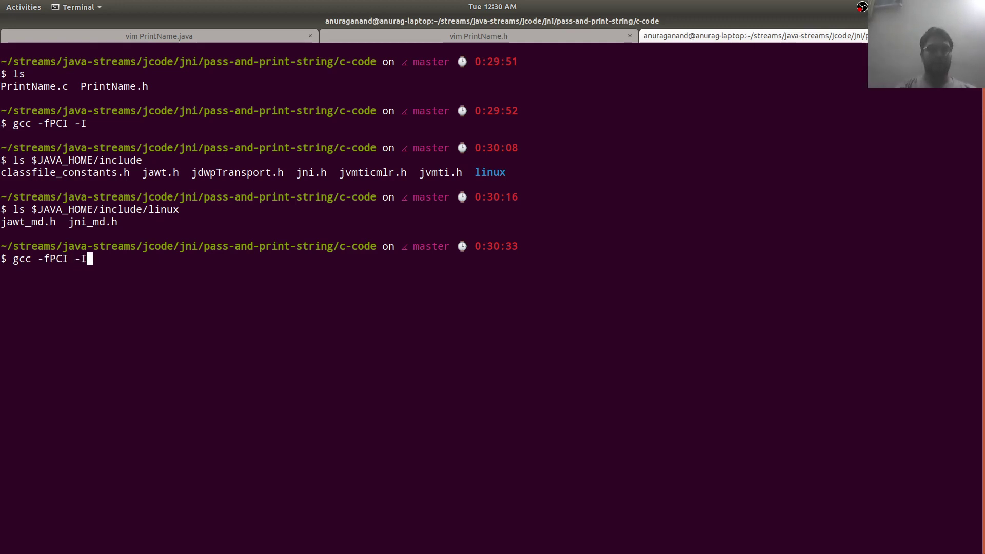
type("\"$")
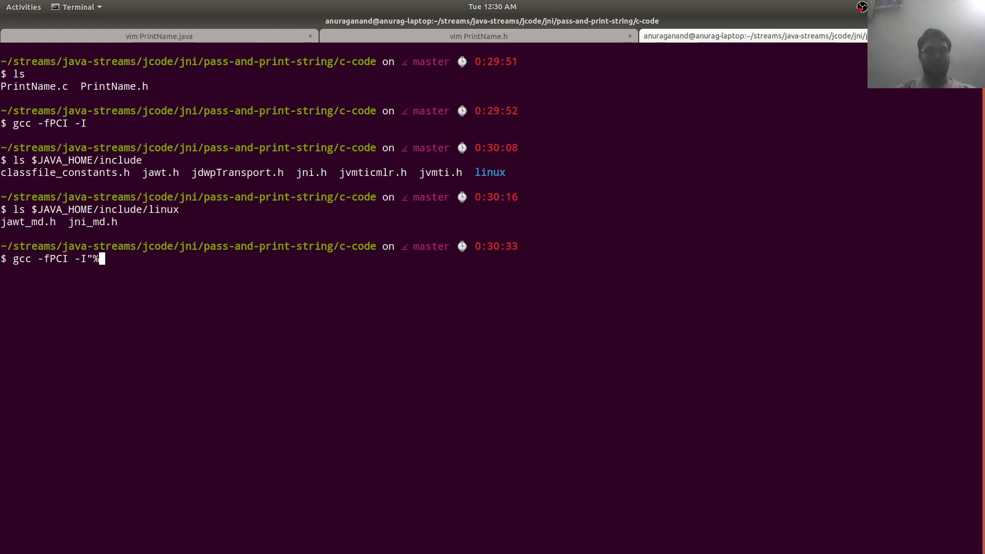
type("JAVA")
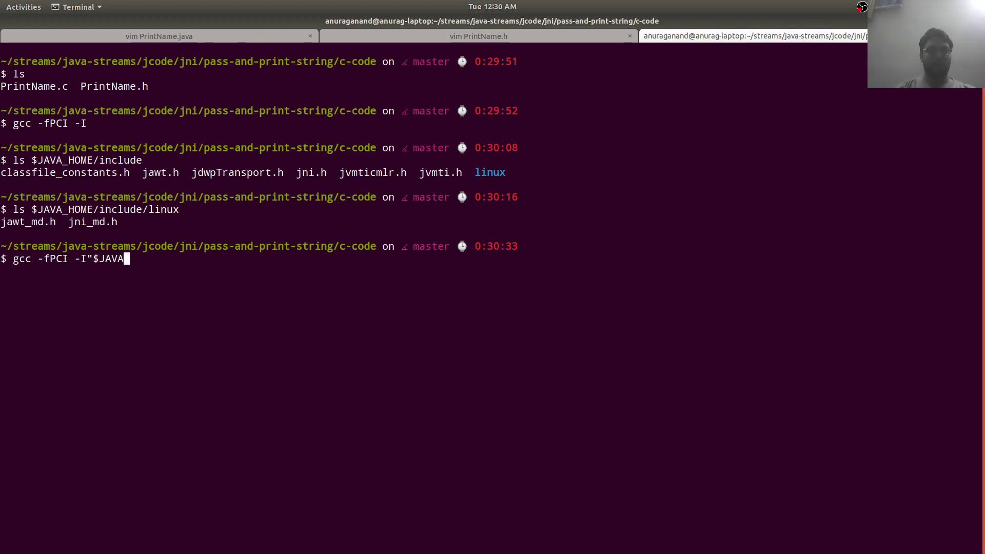
type("_HOME")
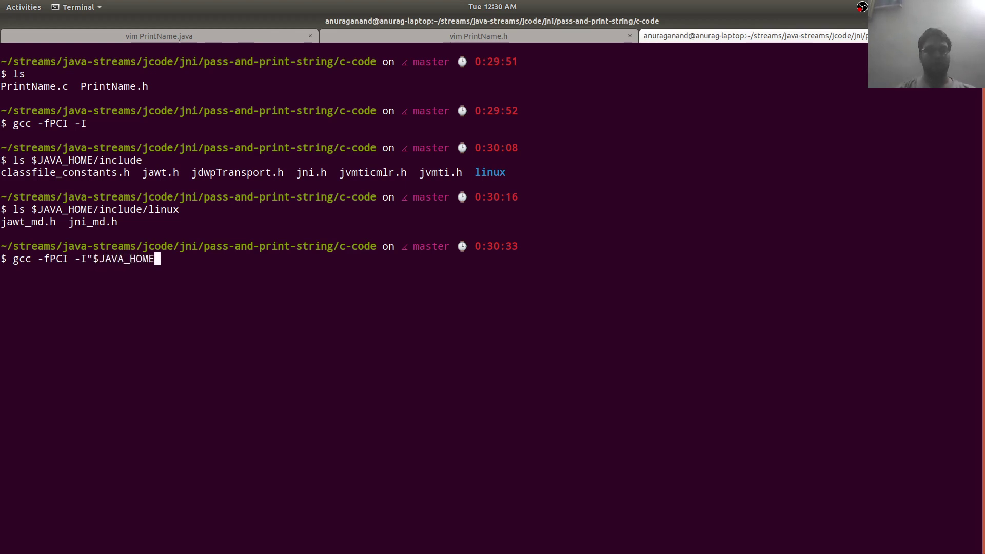
type("/include")
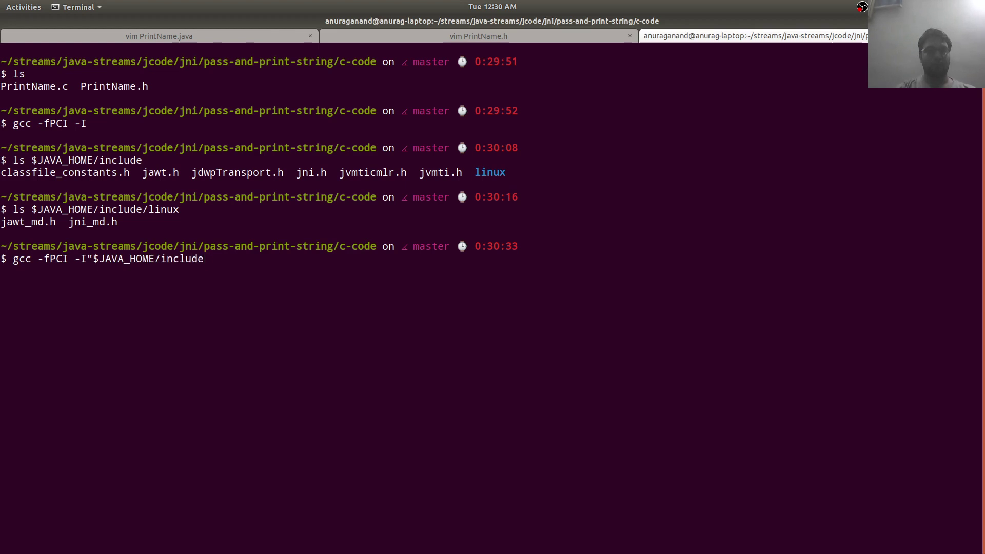
type("\" -I\"")
type("$JA")
type("VA_HOME/in")
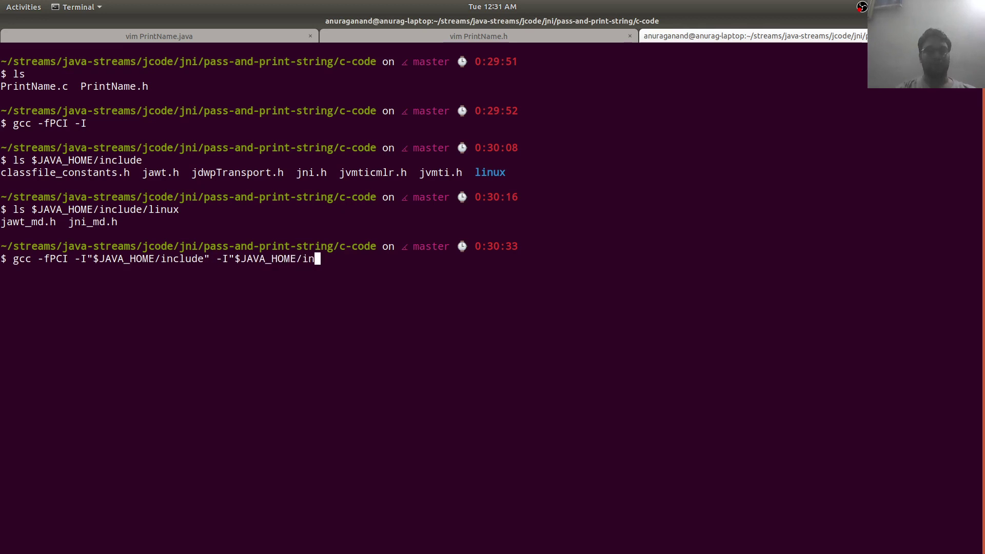
type("clude/linu")
type("x\" ")
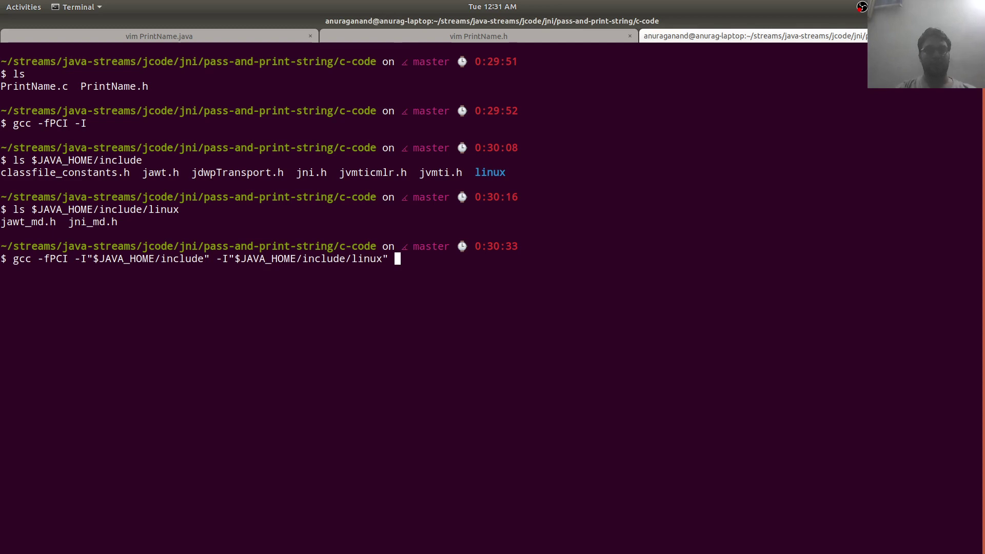
type("-SHARE")
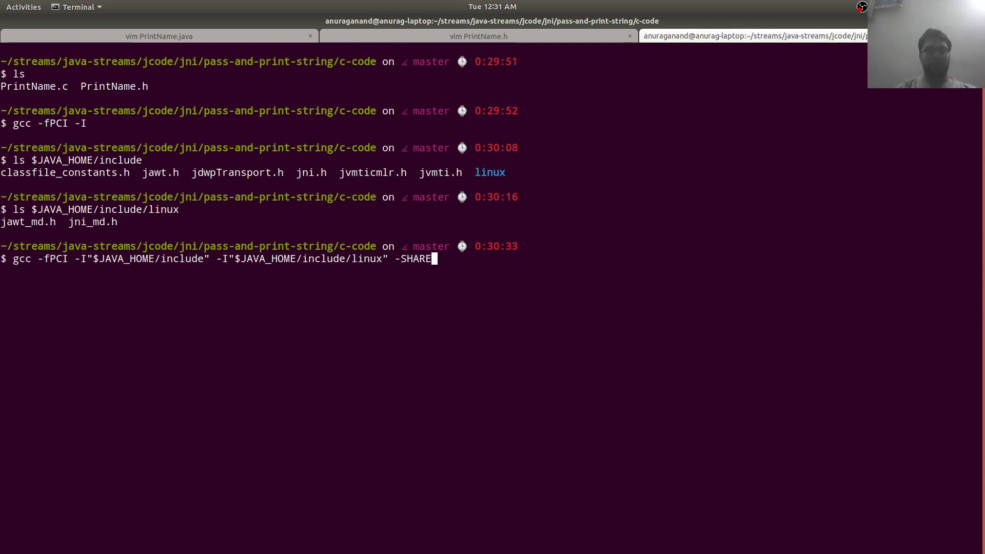
Step: Run gcc -shared -o libname.so PrintName.c, which fails on the -fPCI option
key("BackSpace")
key("BackSpace")
key("BackSpace")
type("-o li")
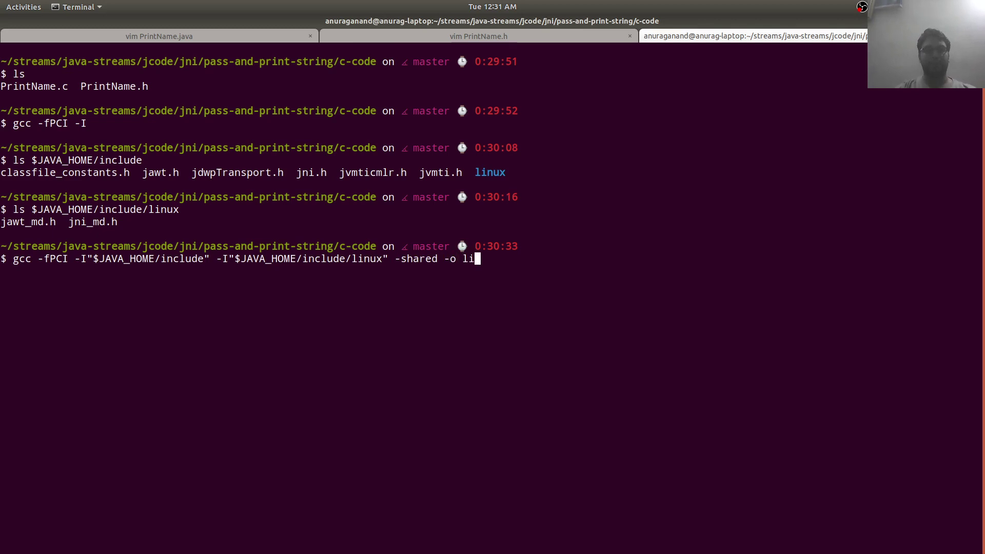
type("bname.")
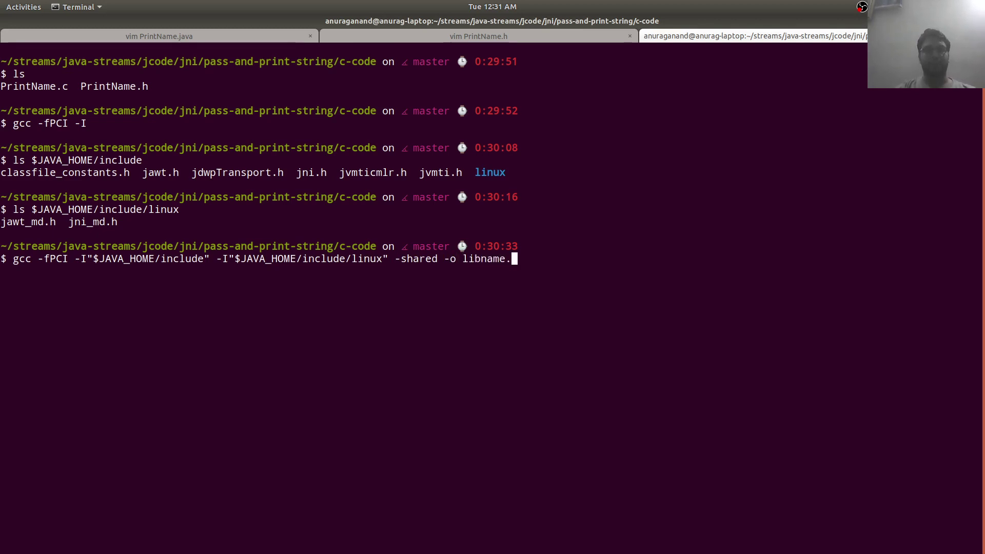
type("so ")
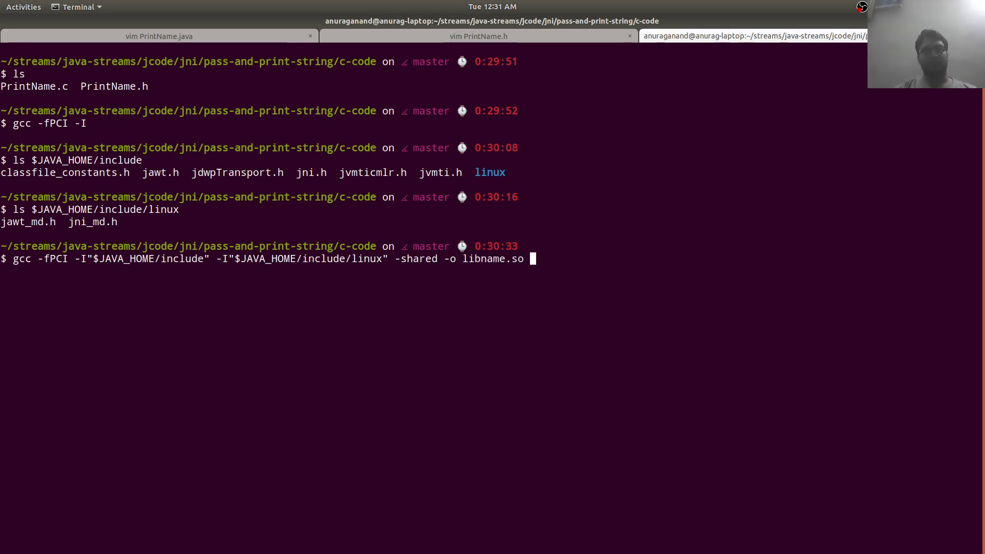
type("Pr")
key("Tab")
type("c")
key("Tab")
key("Return")
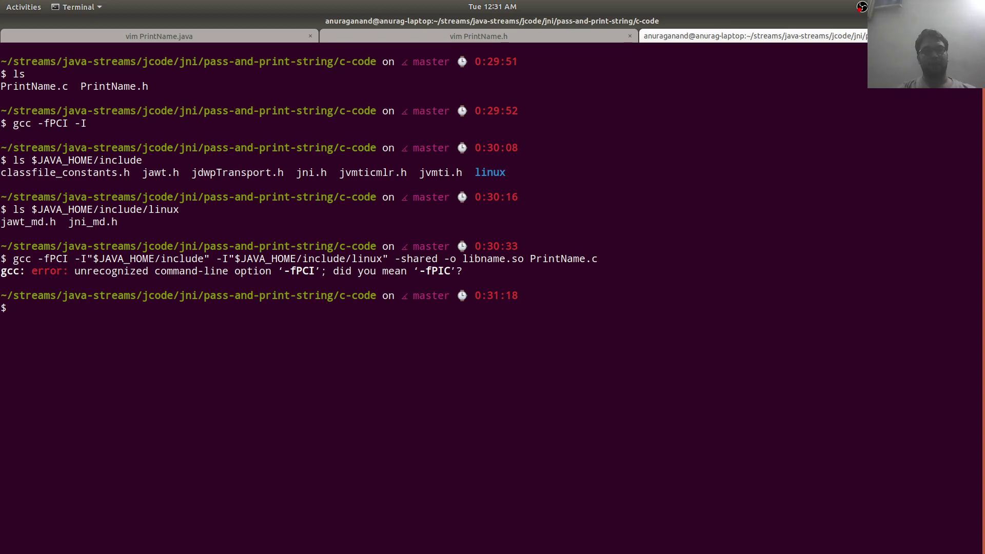
Step: Recall the gcc command, correct -fPCI to -fPIC, and rebuild libname.so
key("Up")
key("ctrl+a")
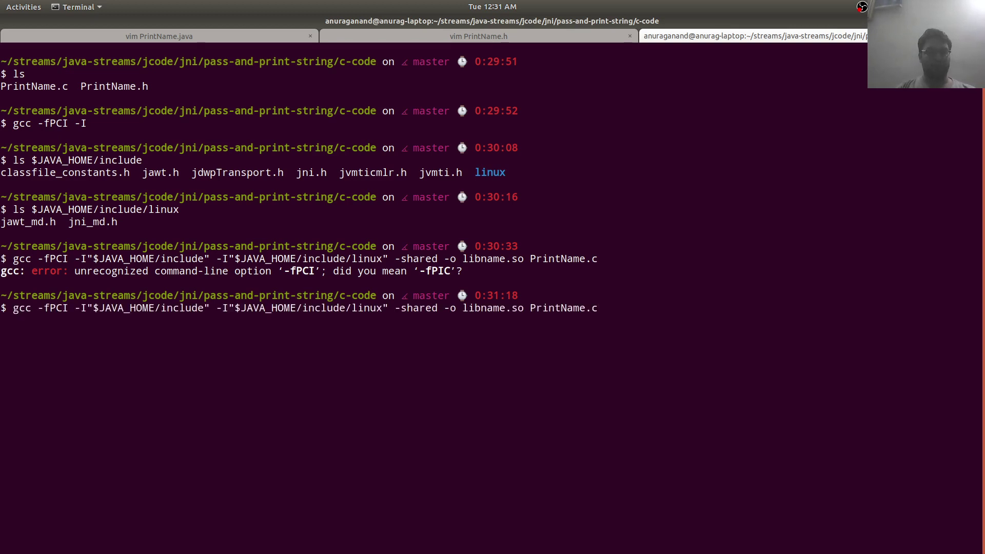
key("Right")
key("Right")
key("Right")
key("Right")
key("Delete")
type("X")
key("BackSpace")
type("C")
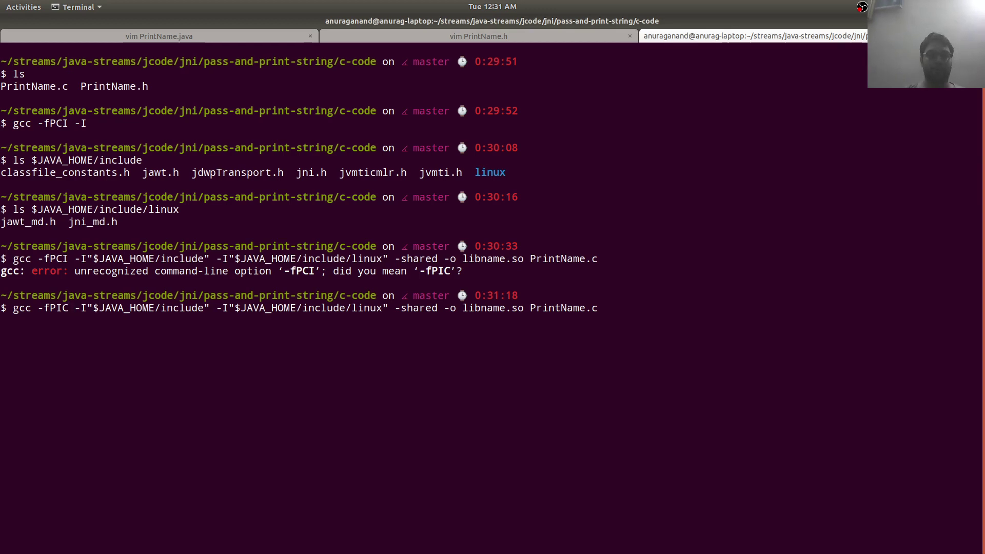
key("Return")
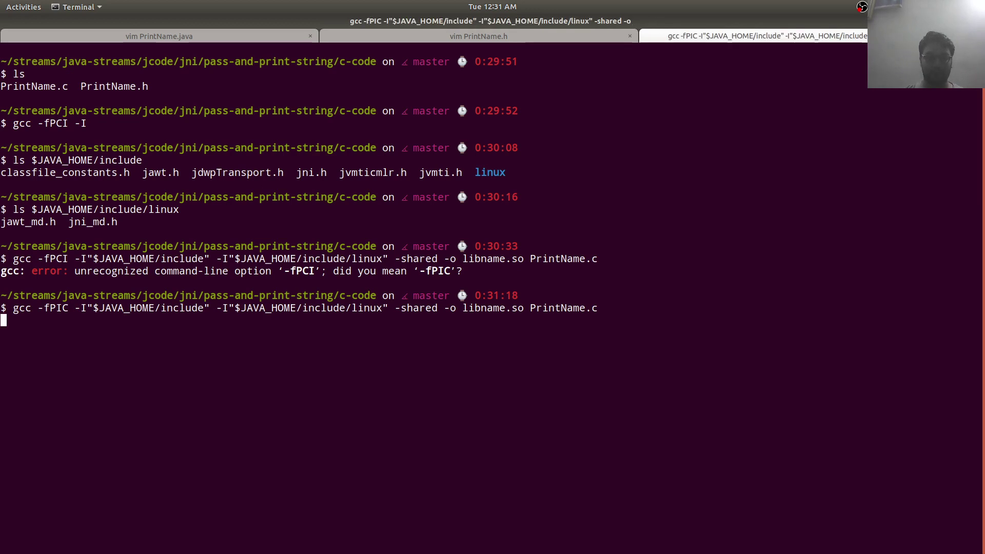
type("l%")
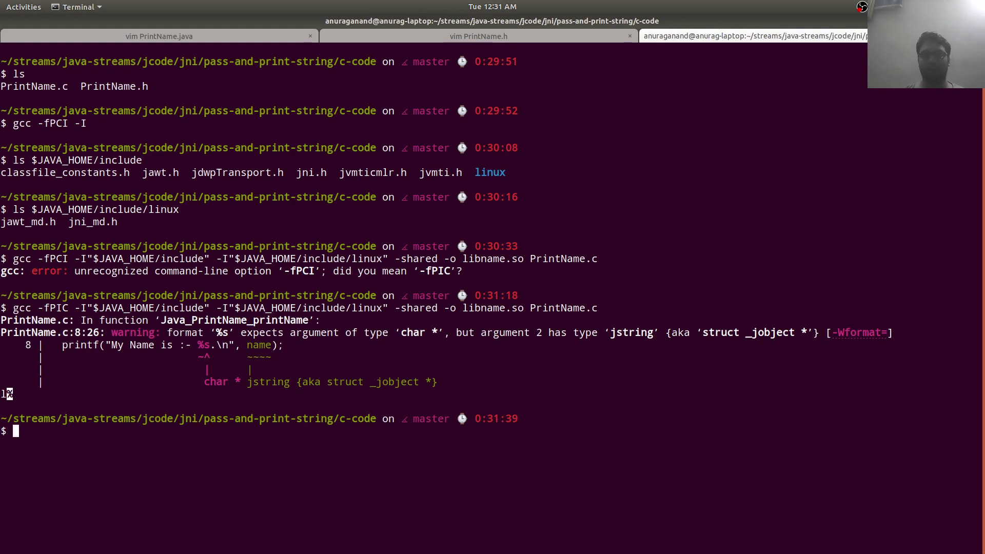
Step: Change the printf argument from name to myName and save PrintName.c
key("ctrl+Page_Up")
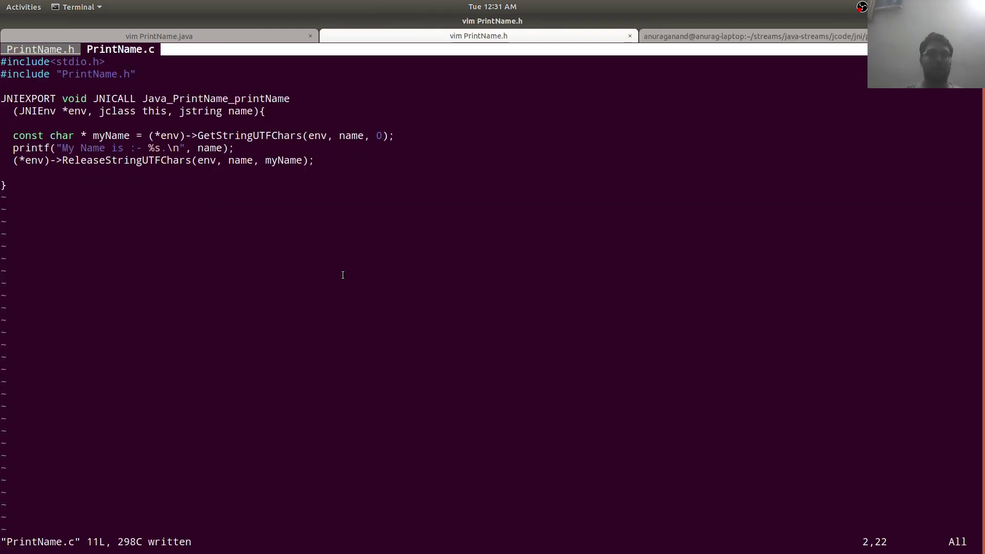
key("j")
key("j")
key("j")
key("j")
key("j")
key("j")
key("l")
key("l")
key("l")
key("l")
key("l")
key("l")
key("l")
key("l")
key("l")
type("dw")
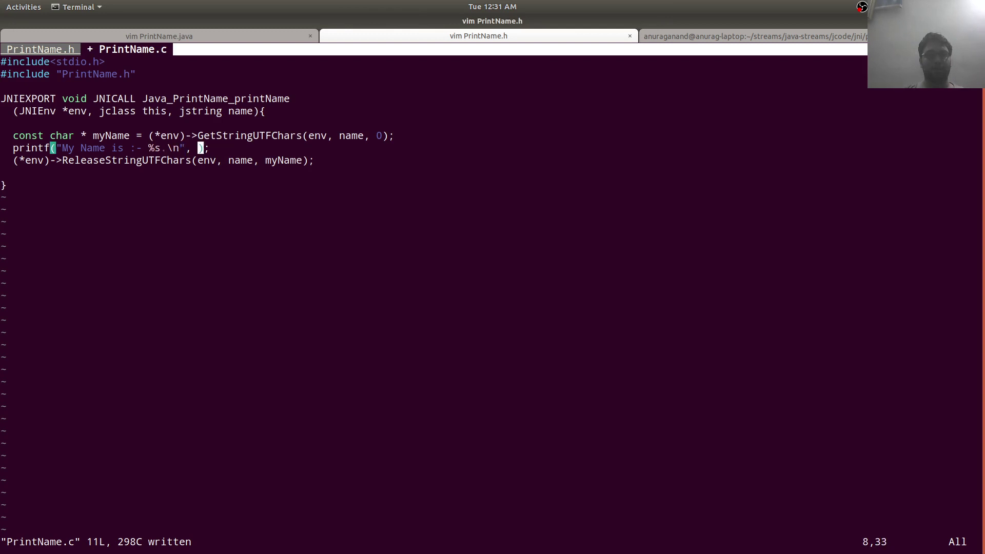
type("imyName")
key("Escape")
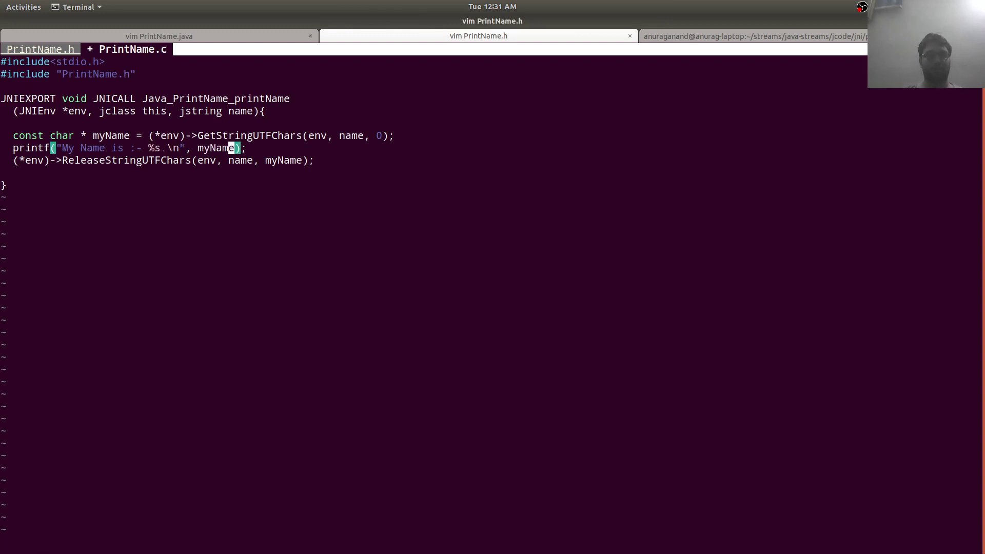
type(":w")
key("Return")
Step: Rerun the previous gcc command in the shell to rebuild libname.so
key("ctrl+Page_Down")
key("Up")
key("Return")
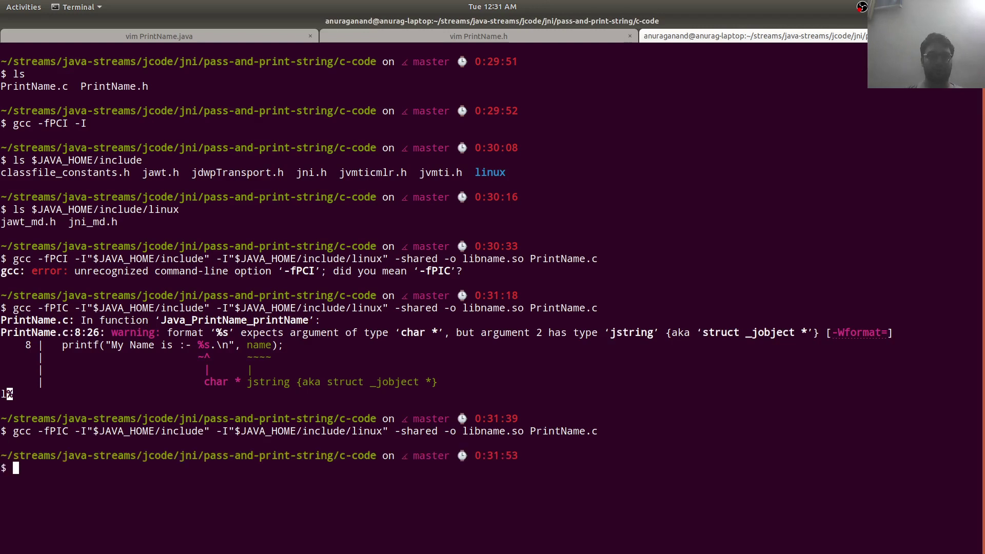
Step: List the c-code folder and move libname.so into ../clib/
key("ctrl+l")
type("ls")
key("Return")
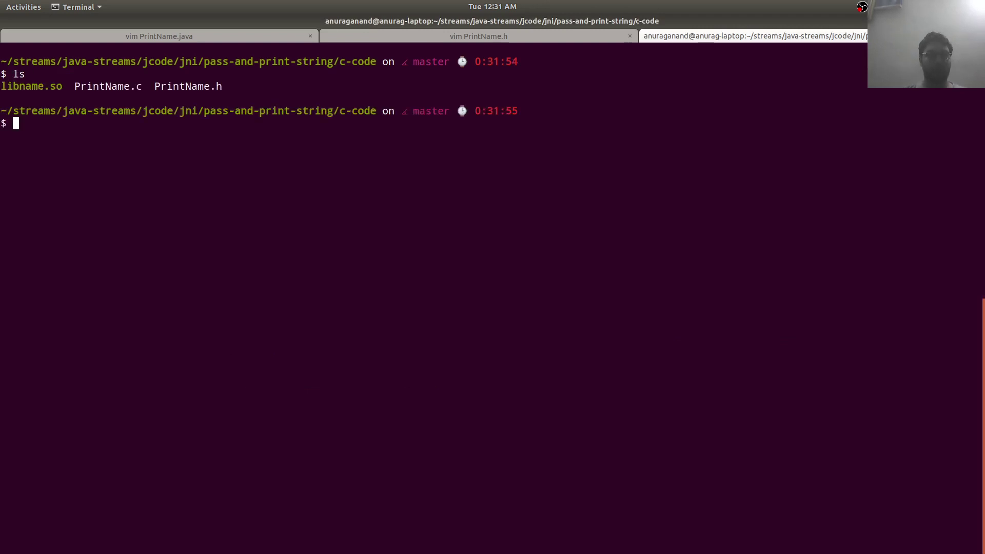
type("mv ")
type("li")
key("Tab")
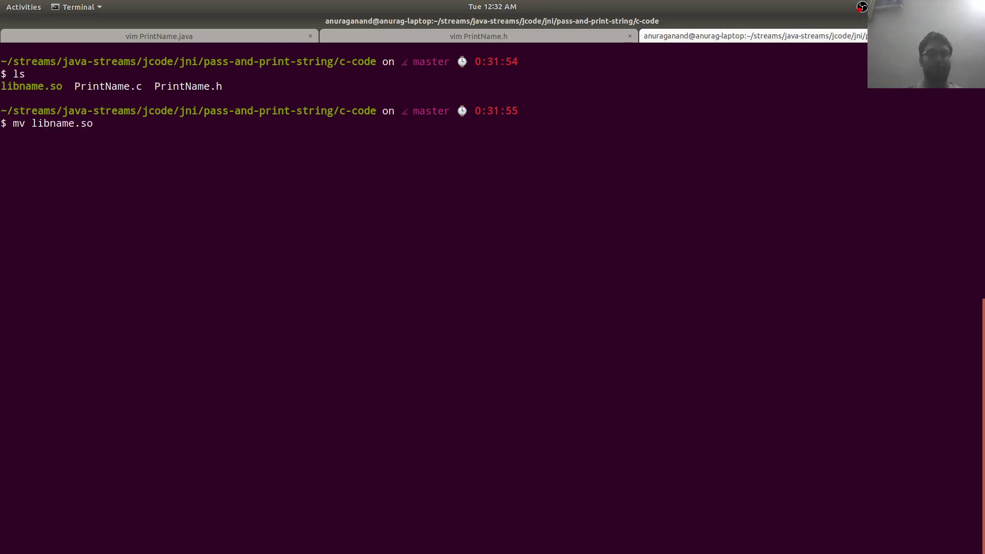
type("..")
type("l")
type("l")
key("Tab")
key("Return")
Step: Go up to the parent folder, delete the old *.class files, and list the contents
key("ctrl+l")
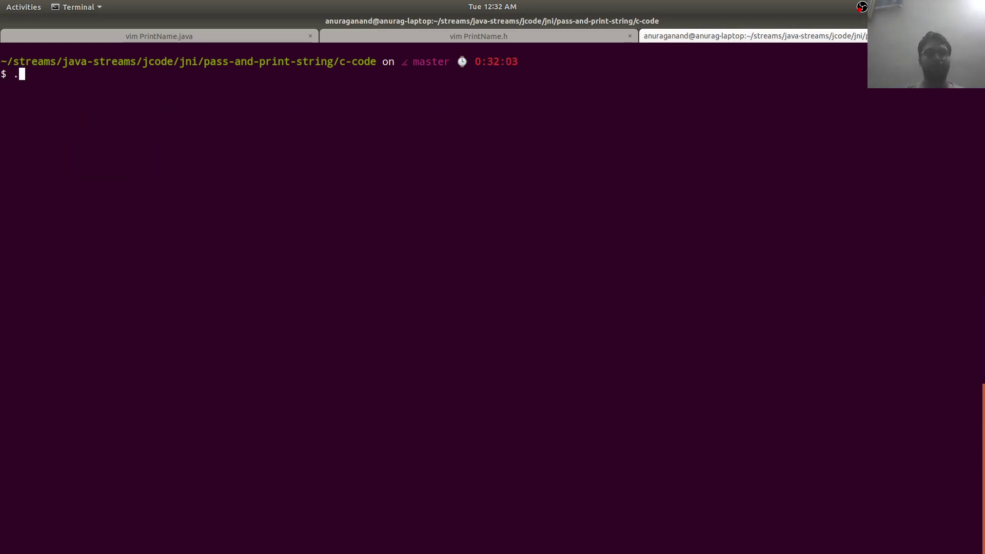
type(".")
key("Return")
type("ls")
key("Return")
key("ctrl+l")
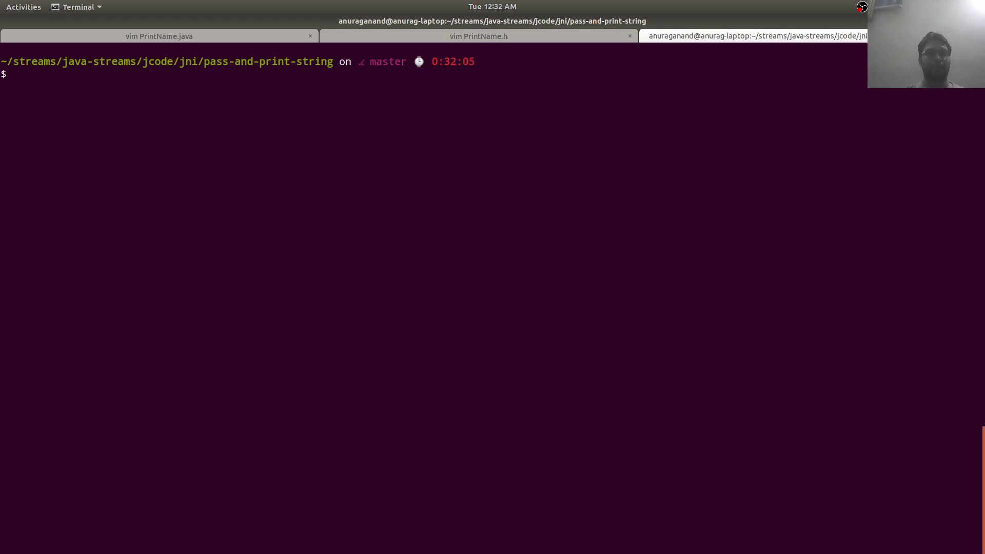
type("rm *.")
type("class")
key("Return")
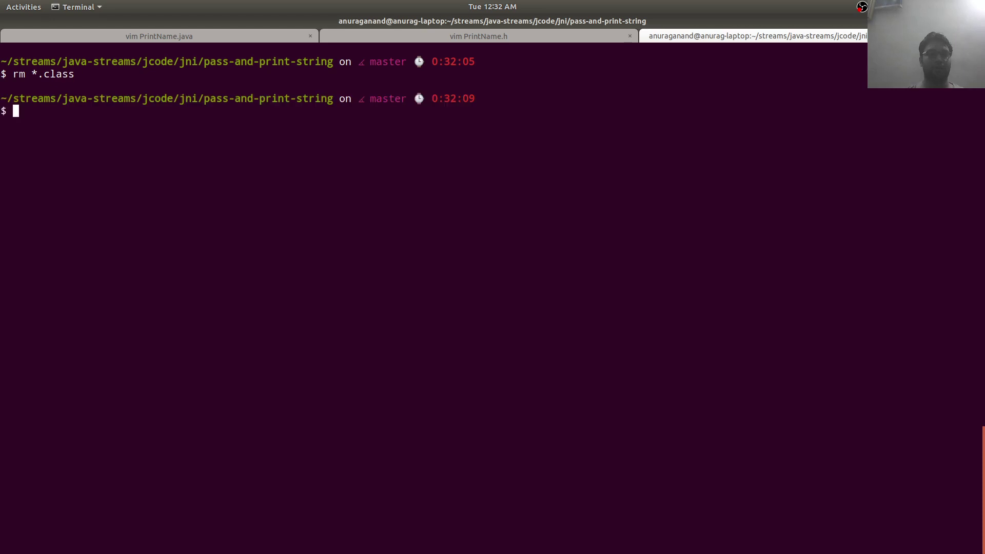
key("ctrl+l")
type("ls")
key("Return")
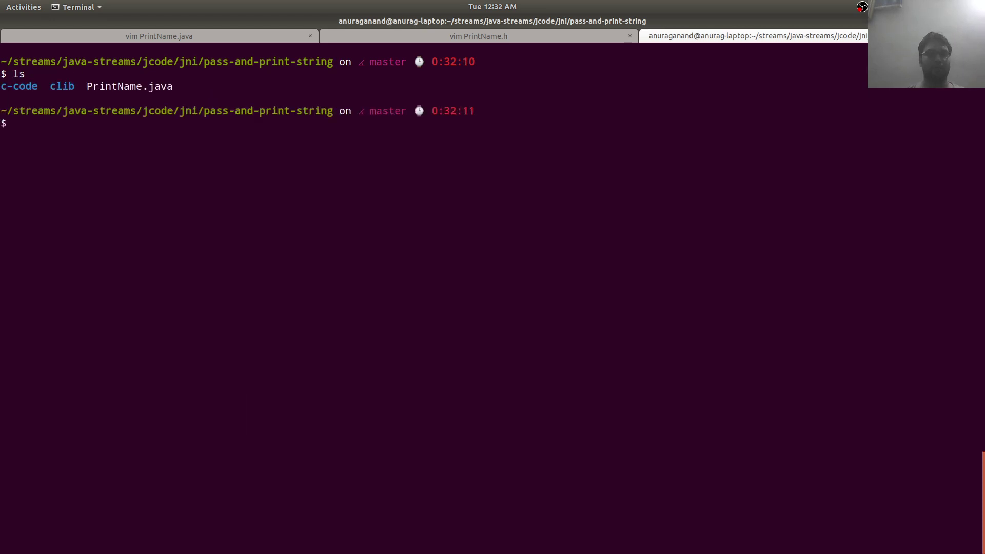
type("javac -")
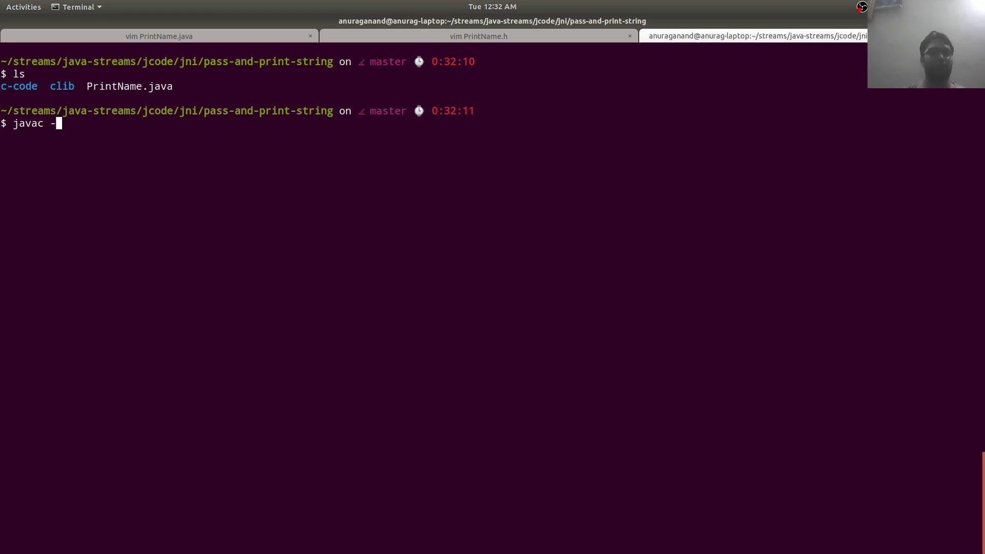
Step: Compile PrintName.java with javac and clear the screen
key("BackSpace")
type("PrintName.java")
key("Return")
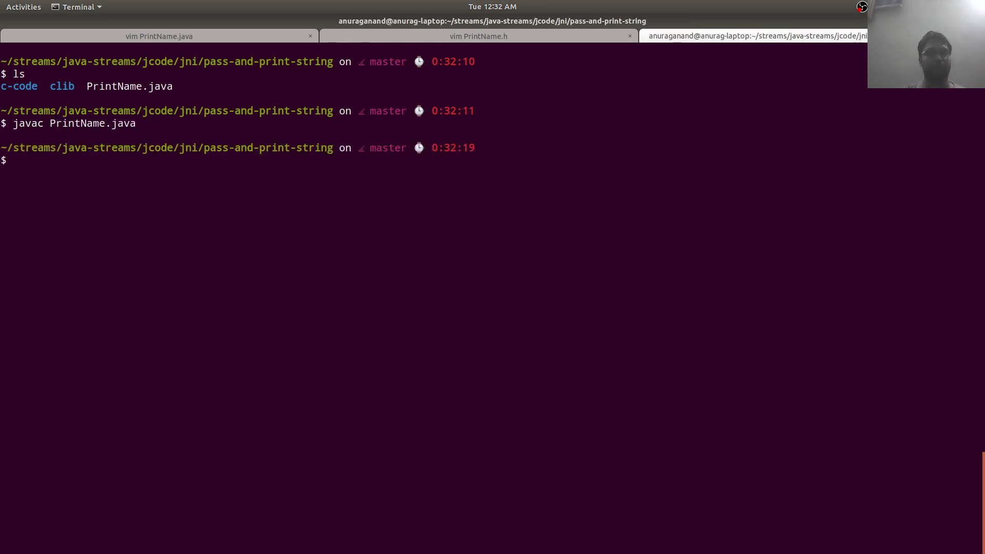
key("ctrl+l")
type("java -D")
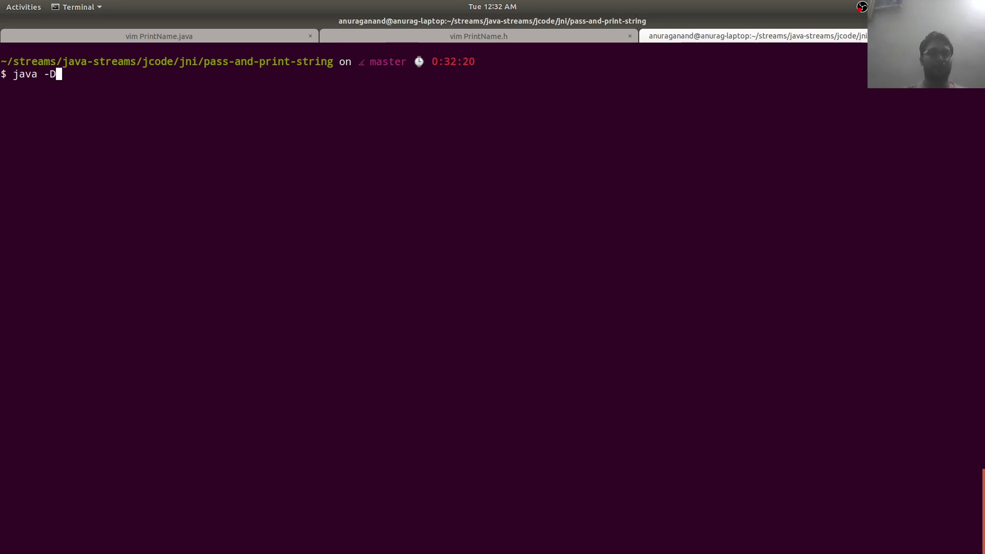
type("java.lib")
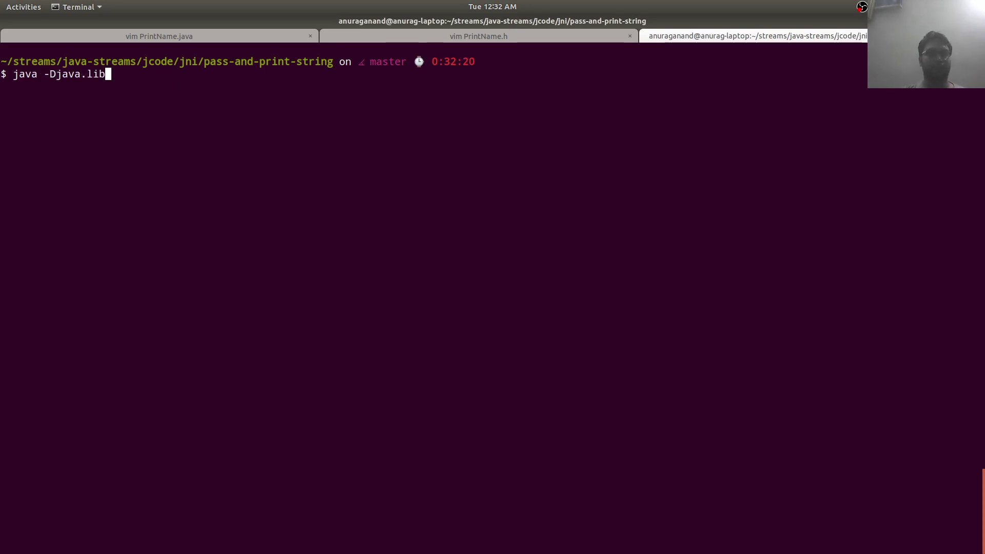
type("rary.p")
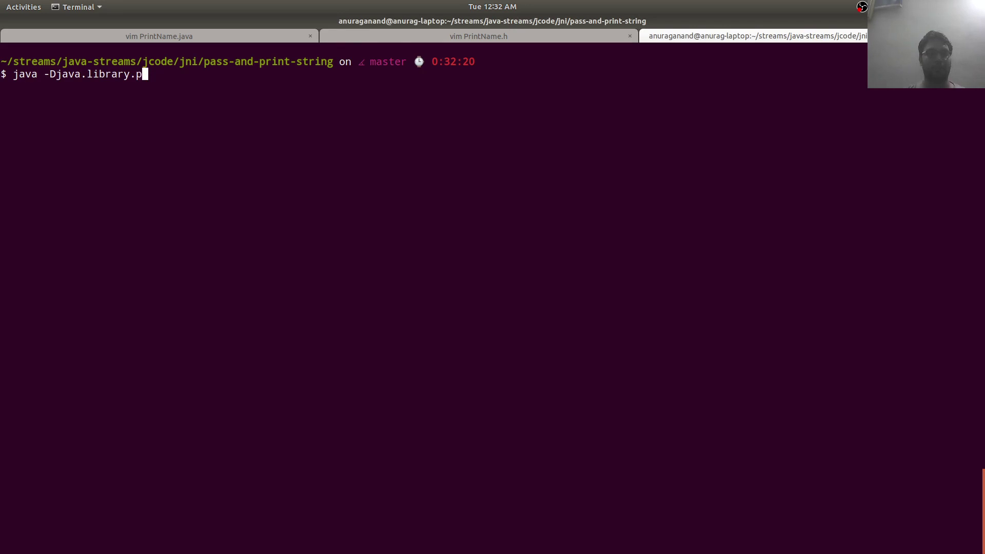
Step: Add static{ System.loadLibrary("name"); } above the native method and save PrintName.java
key("BackSpace")
key("BackSpace")
key("BackSpace")
key("BackSpace")
key("BackSpace")
key("BackSpace")
key("alt+1")
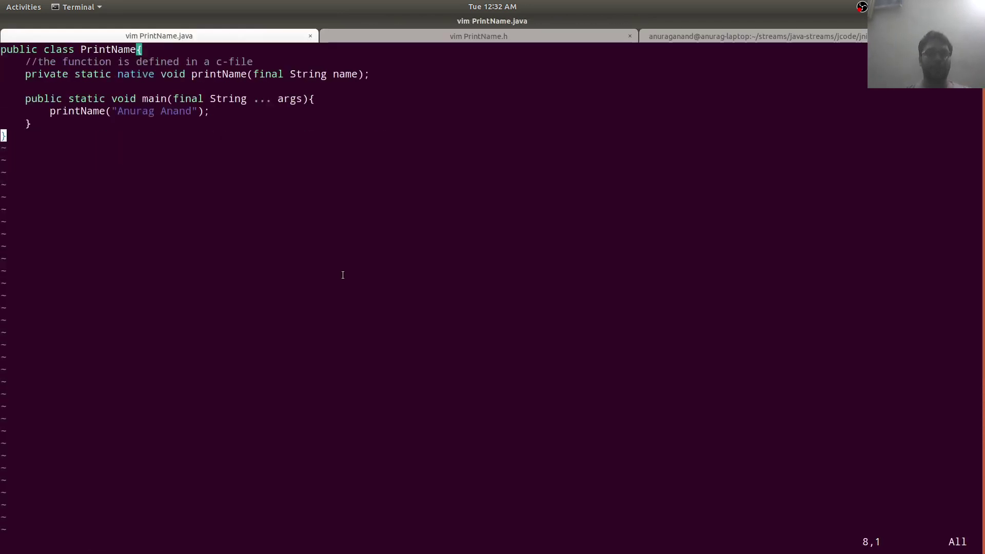
key("k")
key("k")
key("k")
key("k")
key("k")
key("k")
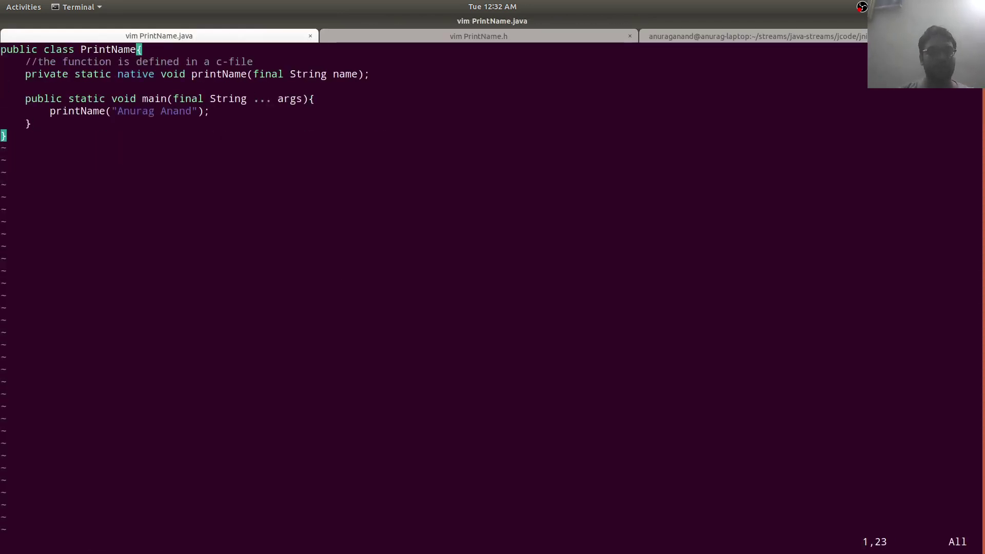
key("j")
type("O")
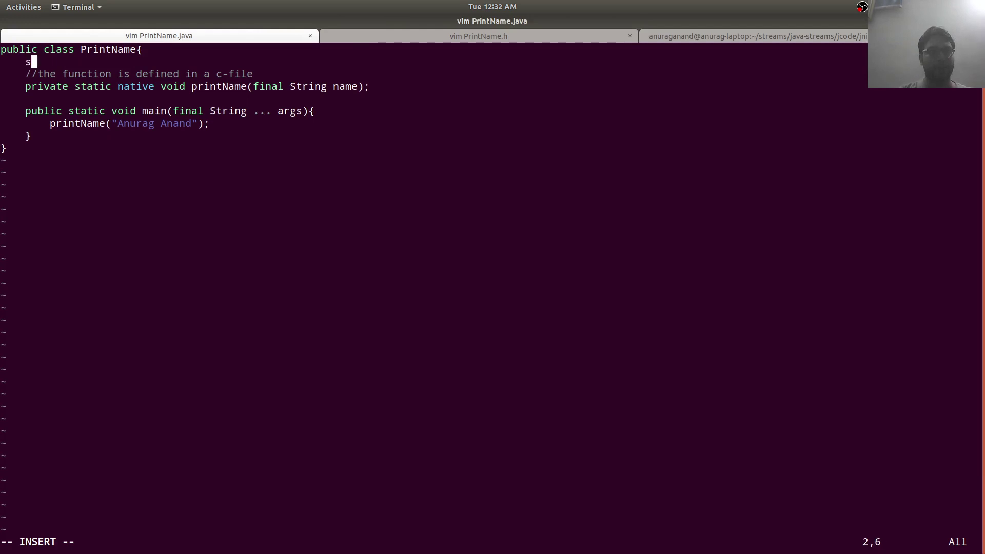
type("tatic{")
key("Return")
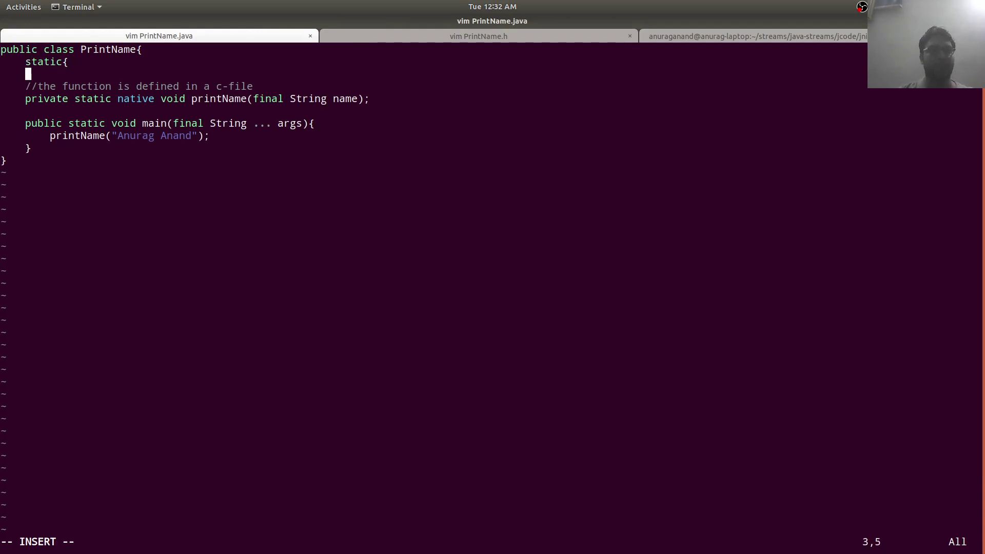
type("}")
key("Escape")
type(":w")
key("Return")
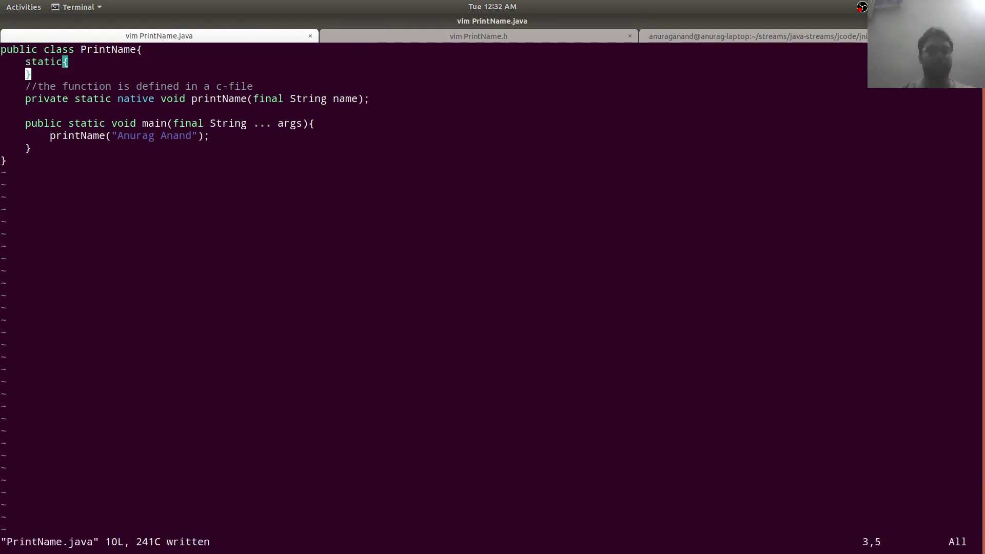
key("O")
key("BackSpace")
key("BackSpace")
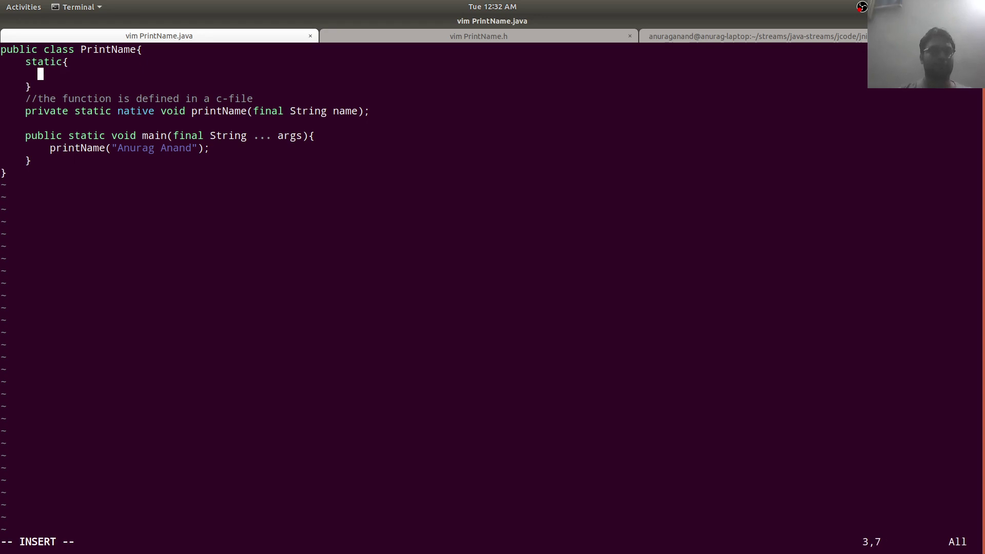
key("BackSpace")
key("BackSpace")
type("Sys")
type("tem.")
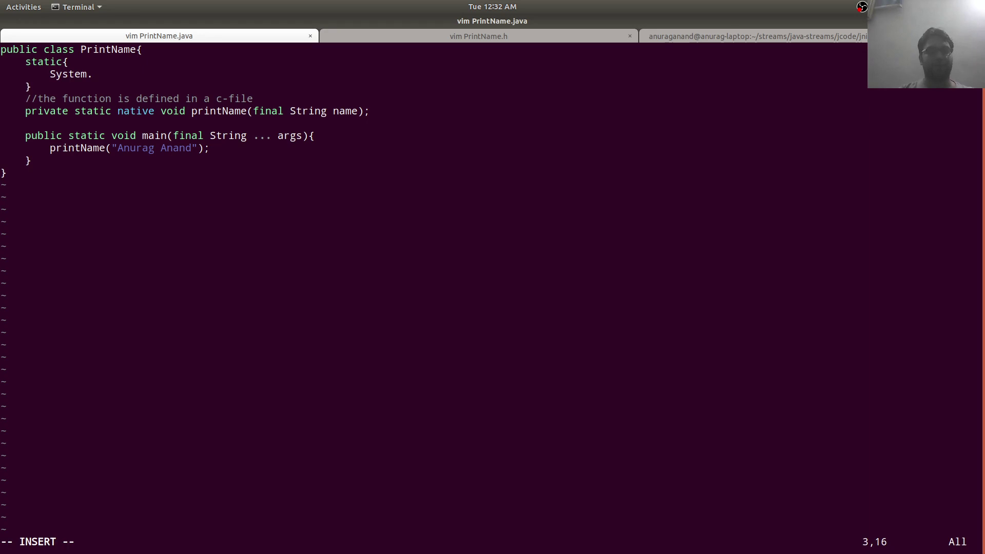
type("loadLibra")
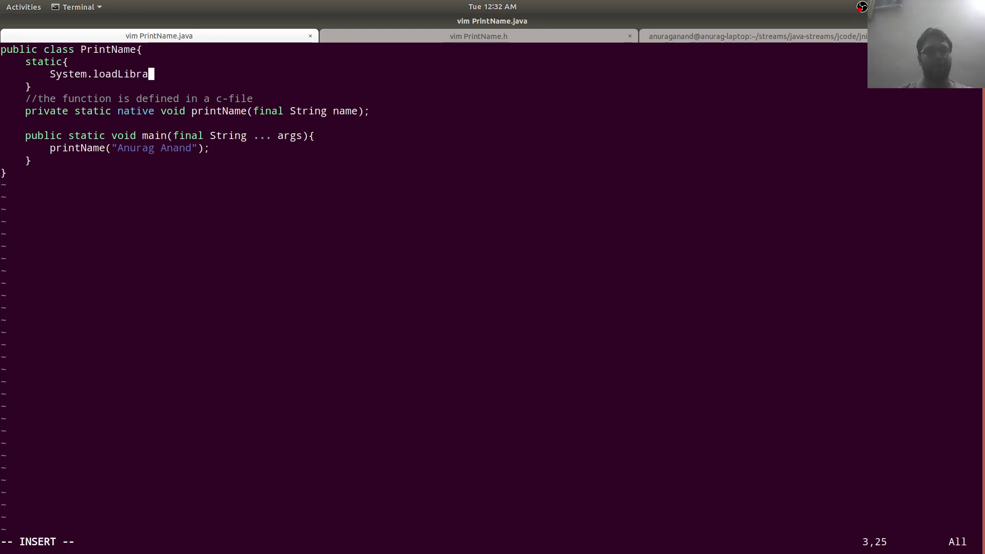
type("ry(")
type("\"name\"")
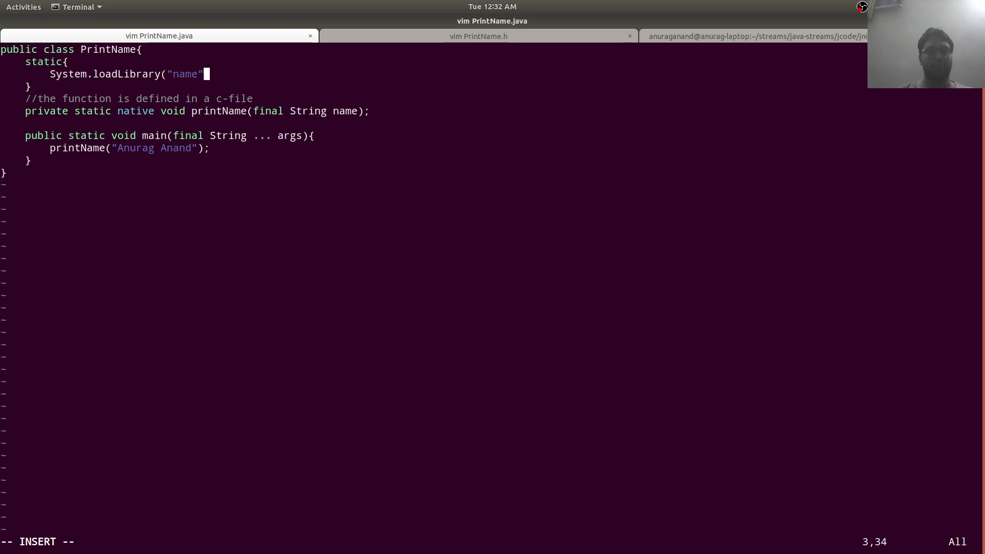
type(");")
key("Escape")
type(":w")
key("Return")
Step: Recall 'mv libname.so ../clib' at the shell prompt after rechecking the PrintName.java code
key("ctrl+Page_Down")
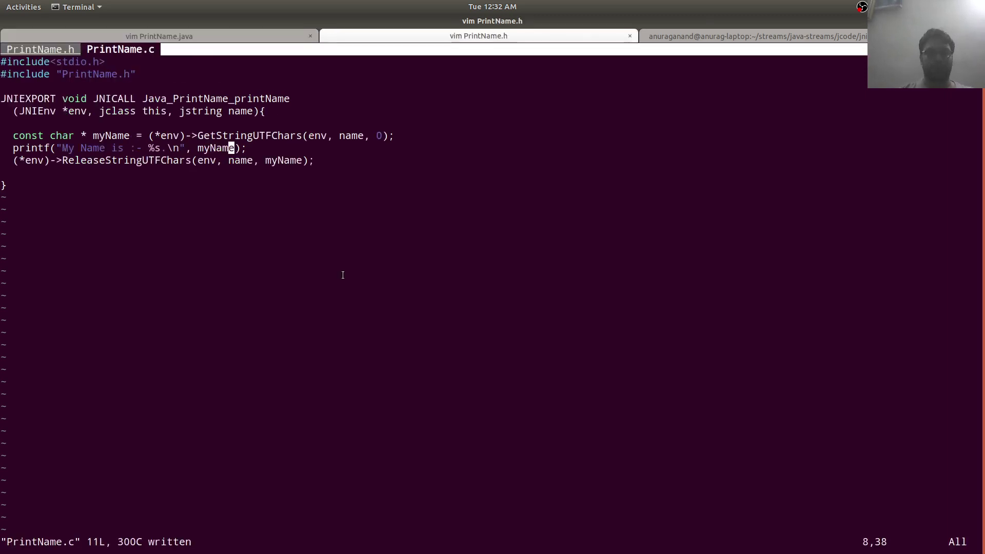
key("ctrl+Page_Down")
type("ls")
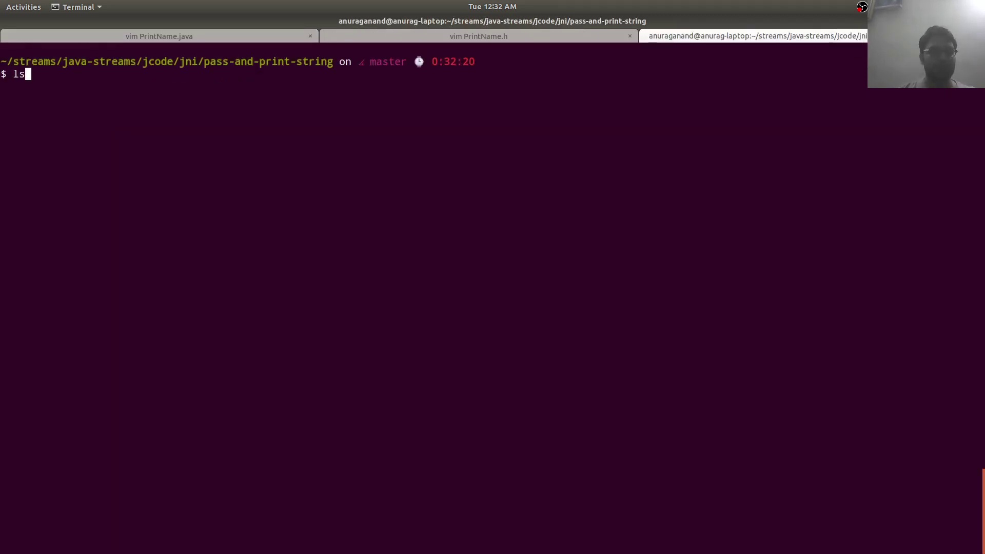
key("Up")
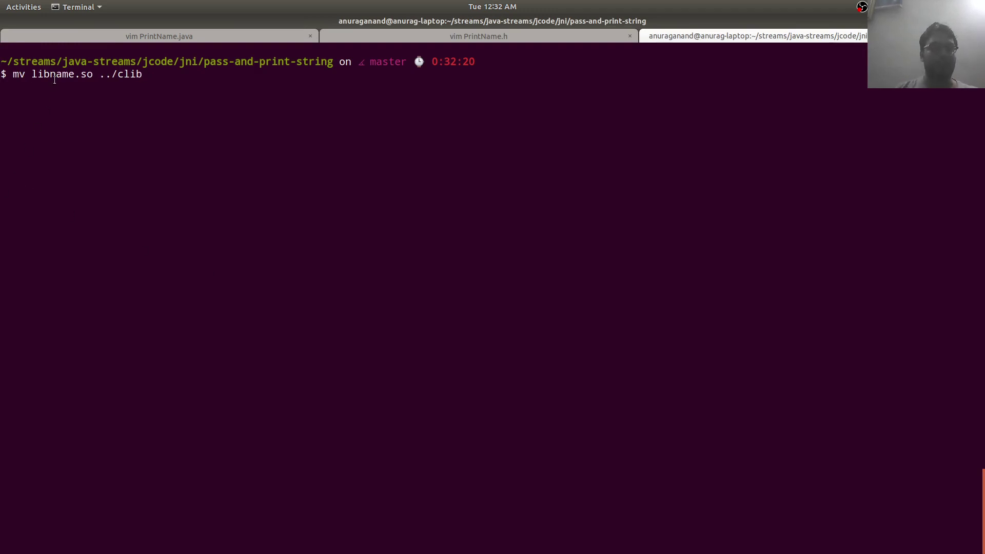
left_click_drag(51, 74, 34, 74)
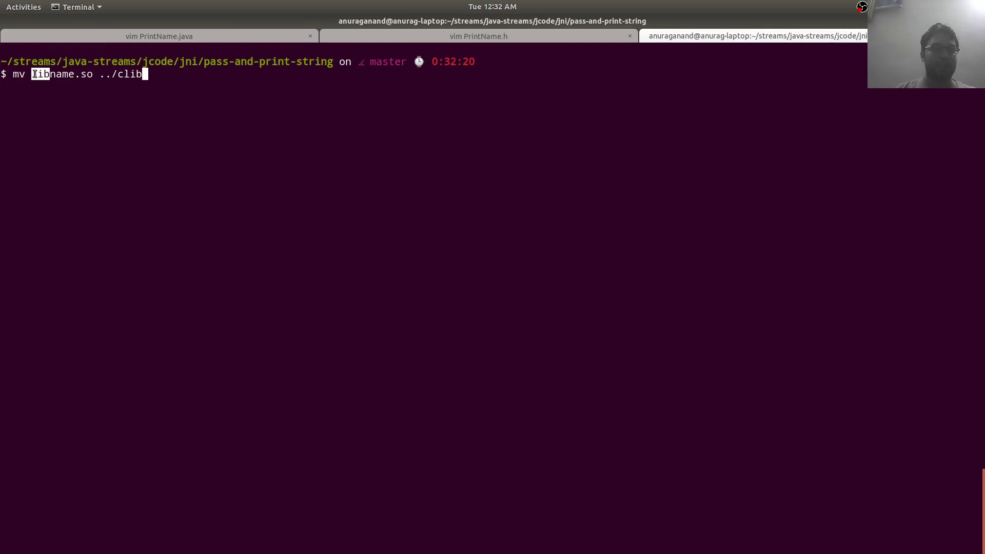
left_click(70, 82)
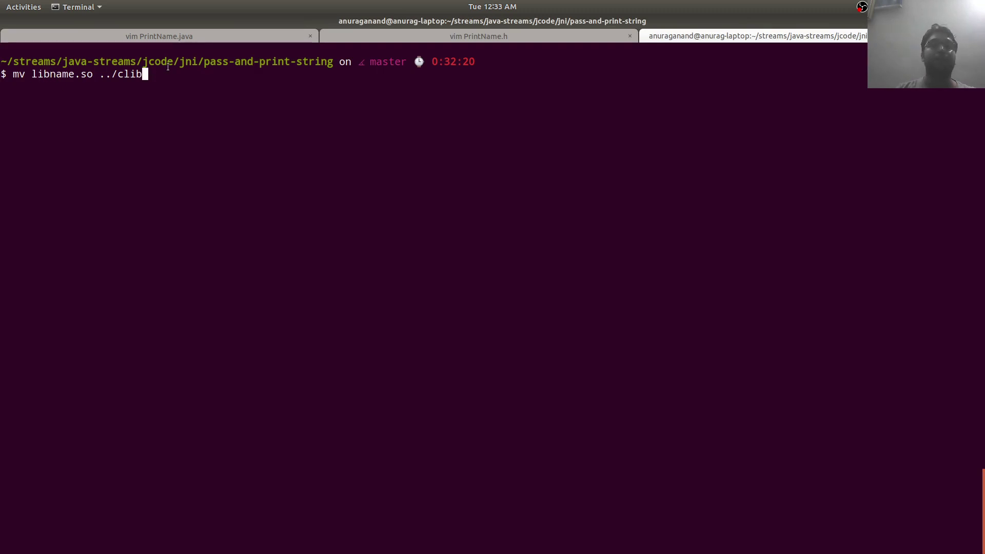
key("alt+1")
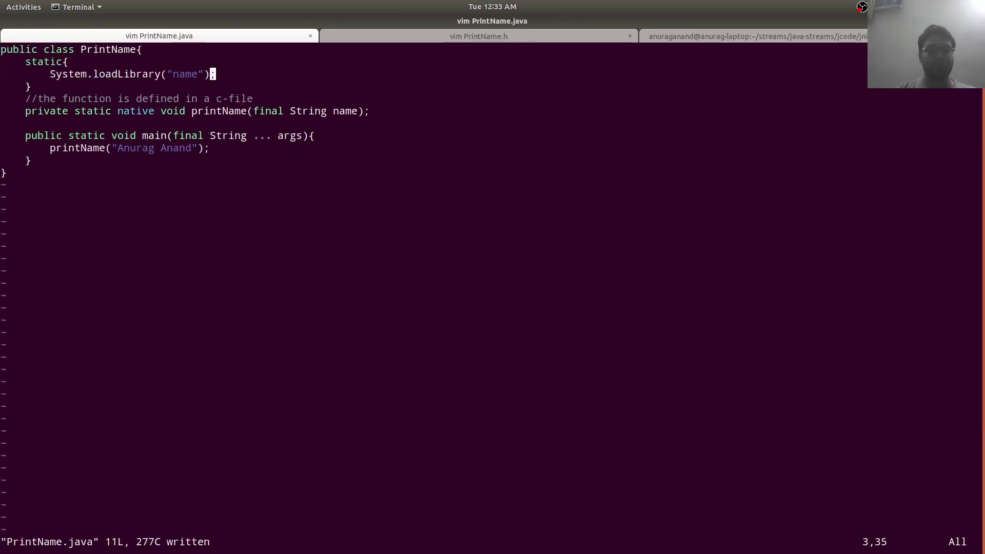
key("alt+3")
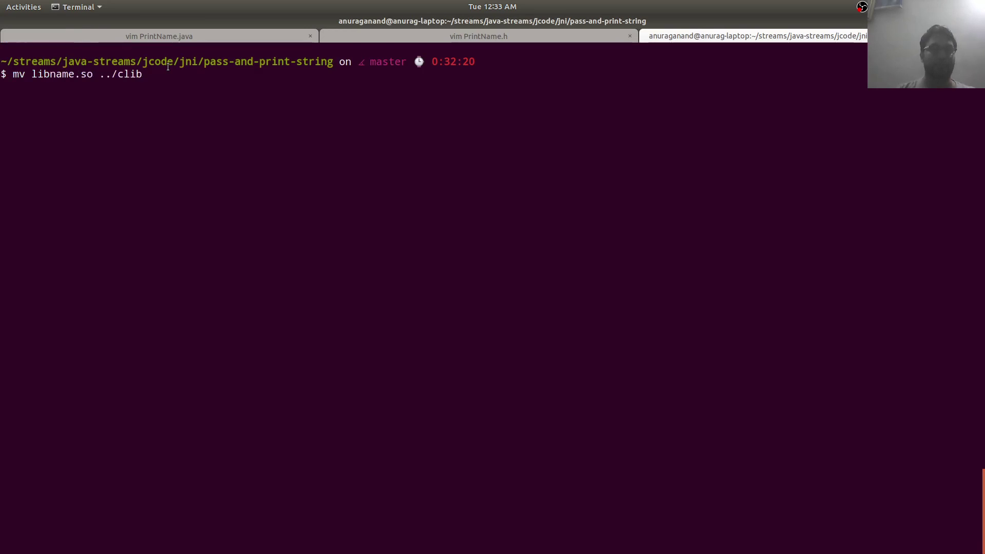
Step: Move libname.so into ../clib and compile PrintName.java with javac
key("Return")
key("ctrl+l")
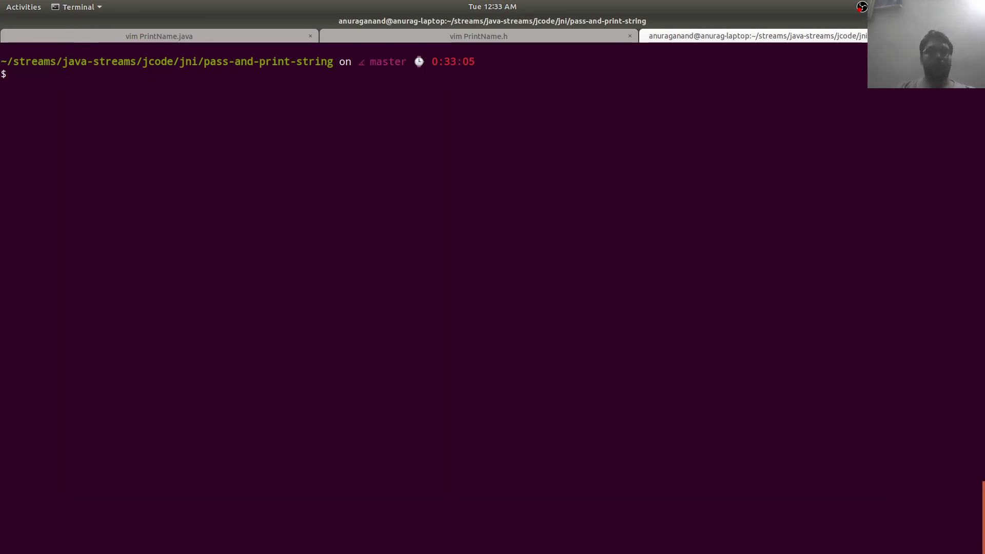
type("javac ")
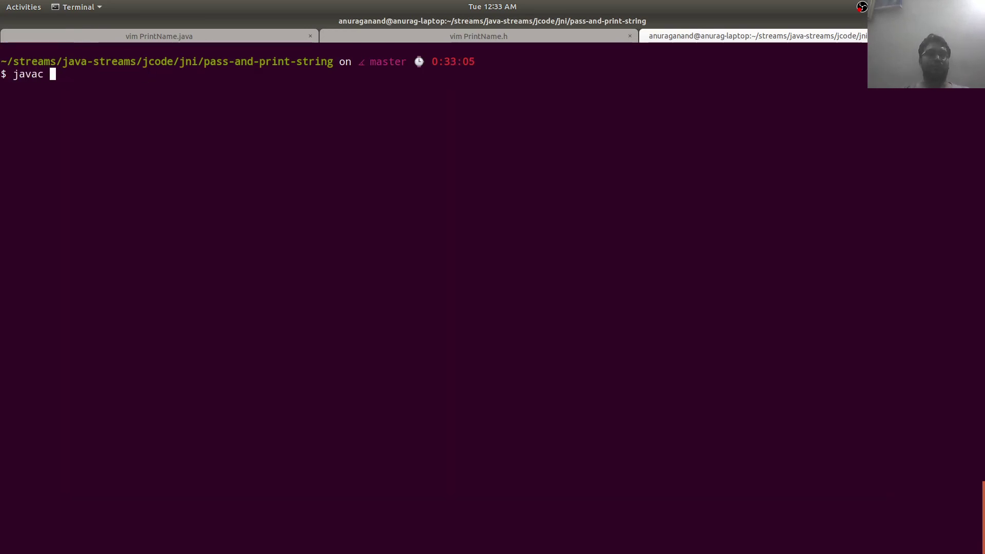
type("PrintName.java")
key("Return")
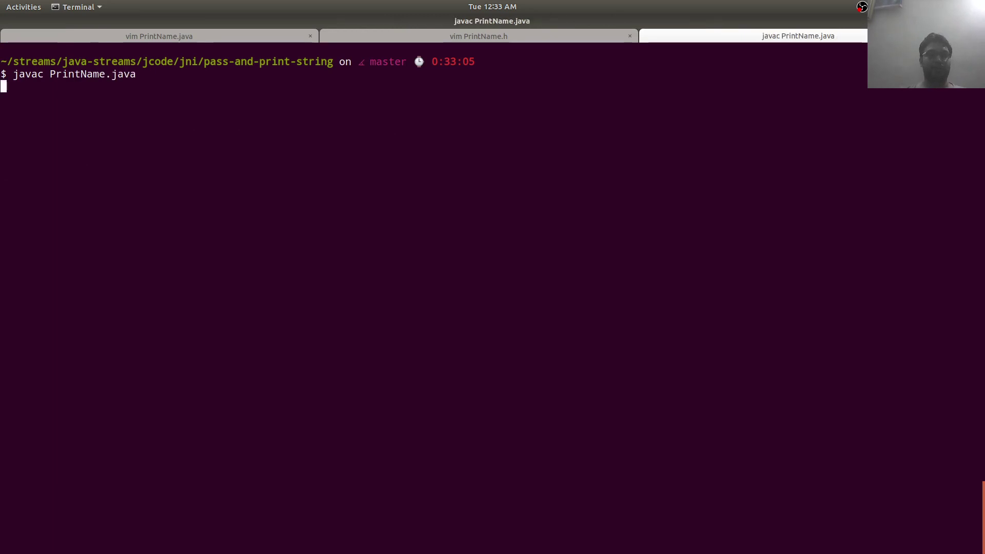
Step: Run PrintName with -Djava.library.path=clib, printing 'My Name is :- Anurag Anand.'
key("ctrl+l")
type("ja")
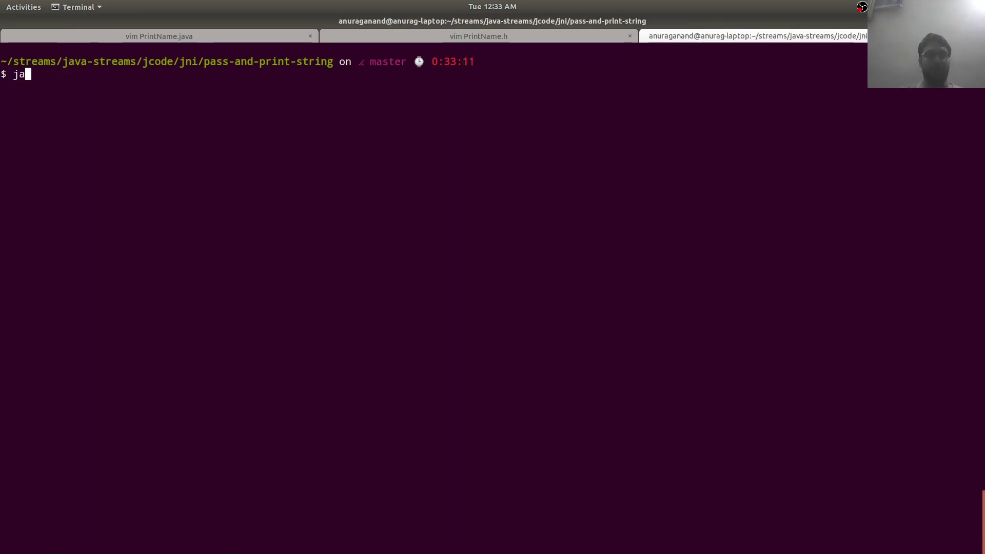
type("va -Djava")
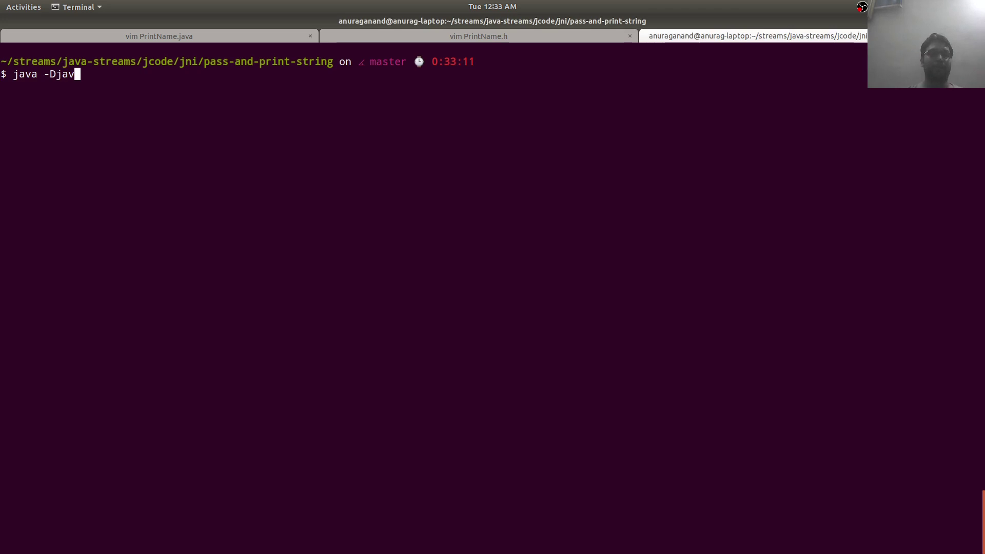
type(".library")
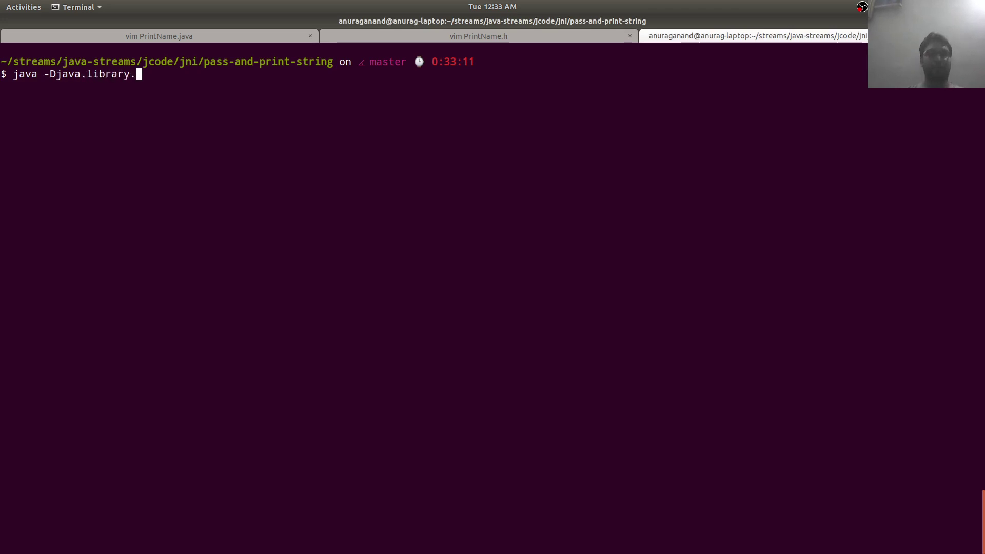
type(".path-")
key("BackSpace")
type("=")
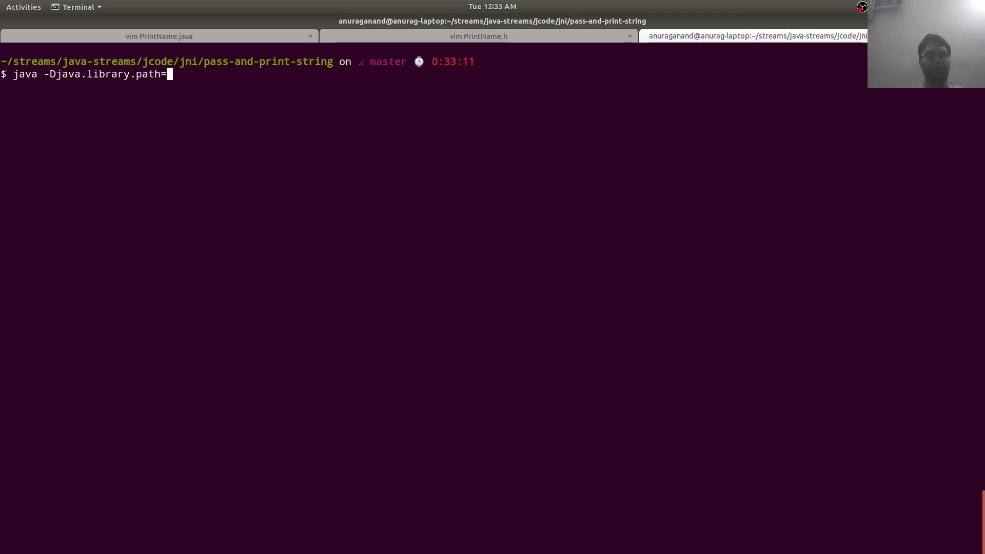
type("clib ")
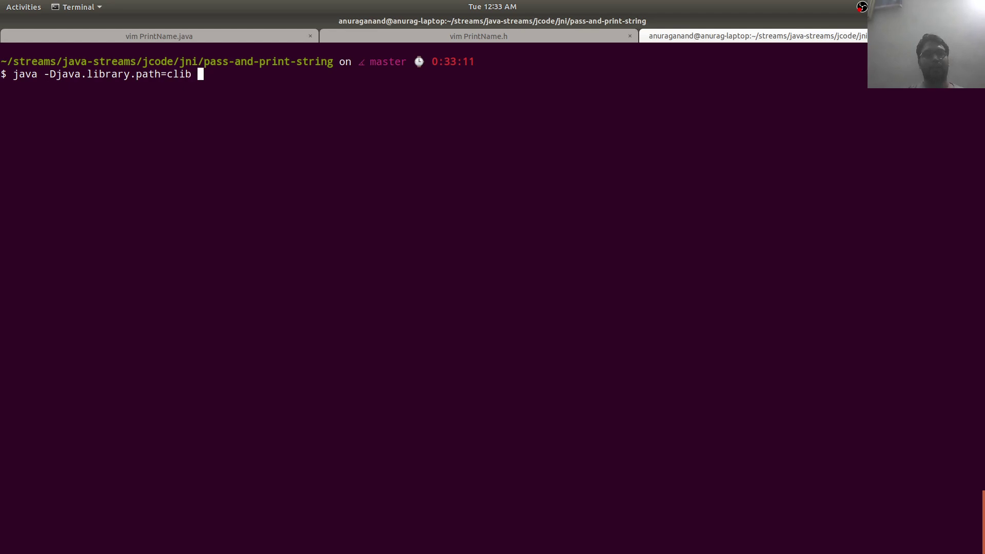
type("PrintName")
key("Return")
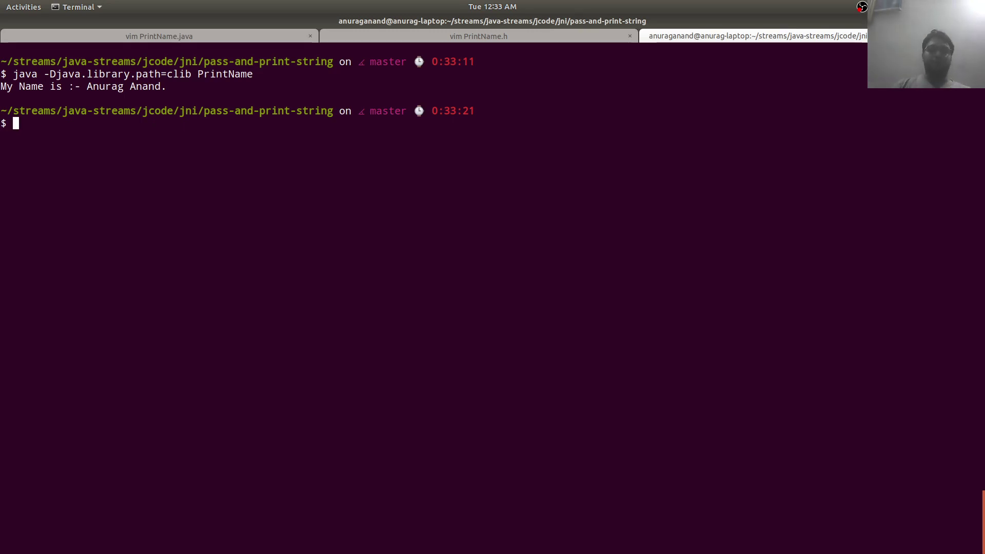
key("alt+Tab")
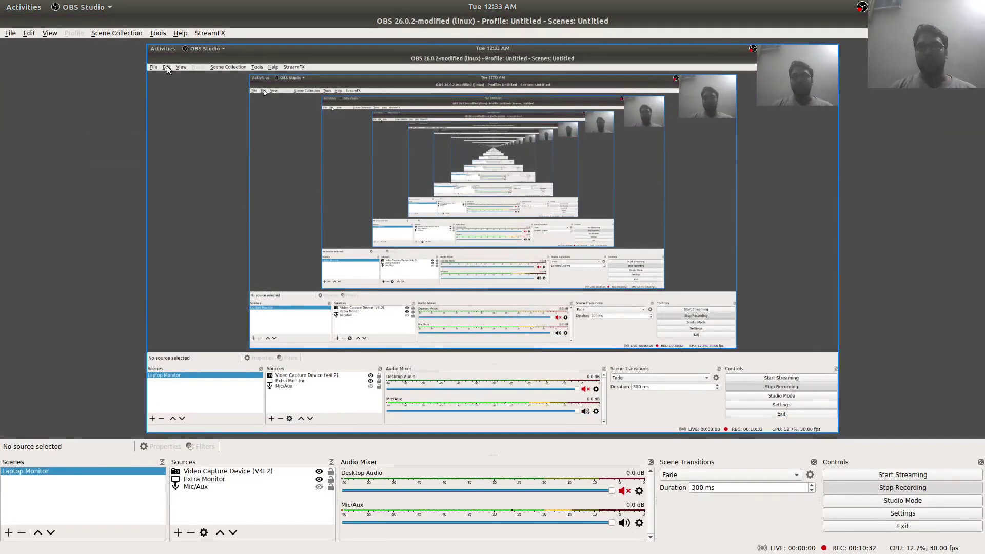